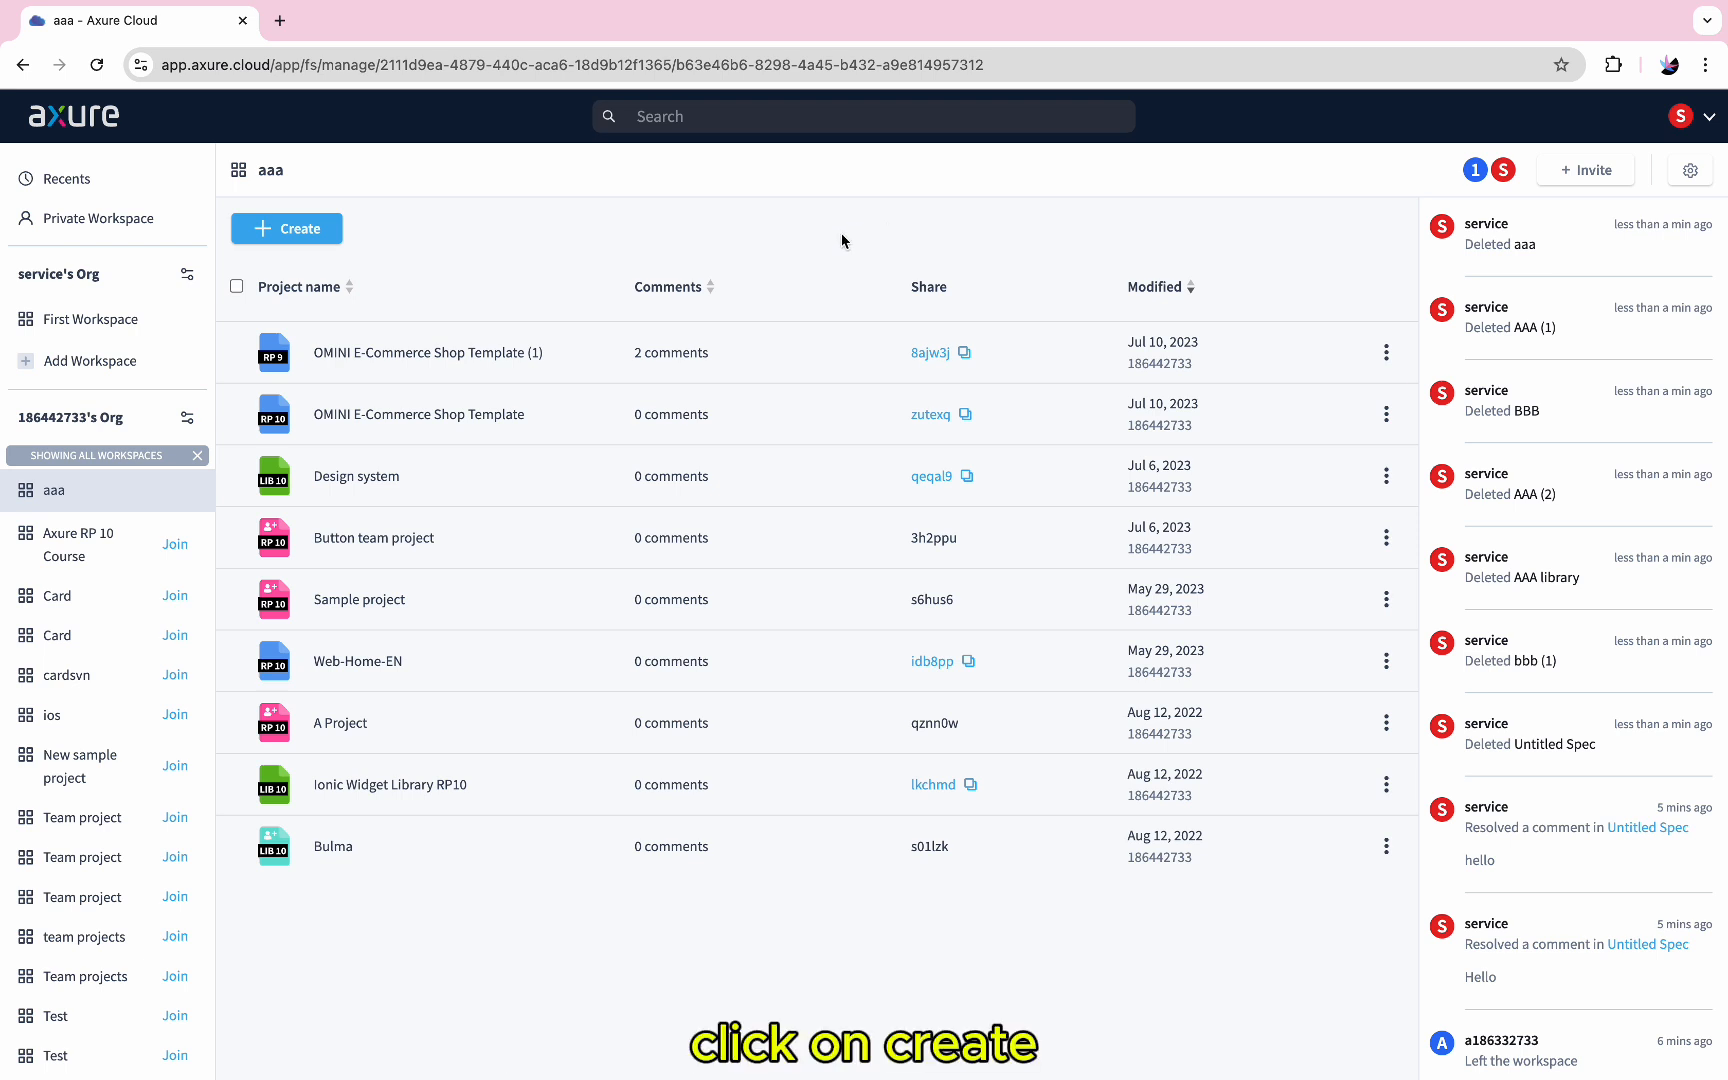
Create a new Spec in the workspace and title its page "Sign In & Sign Up"
left_click(290, 233)
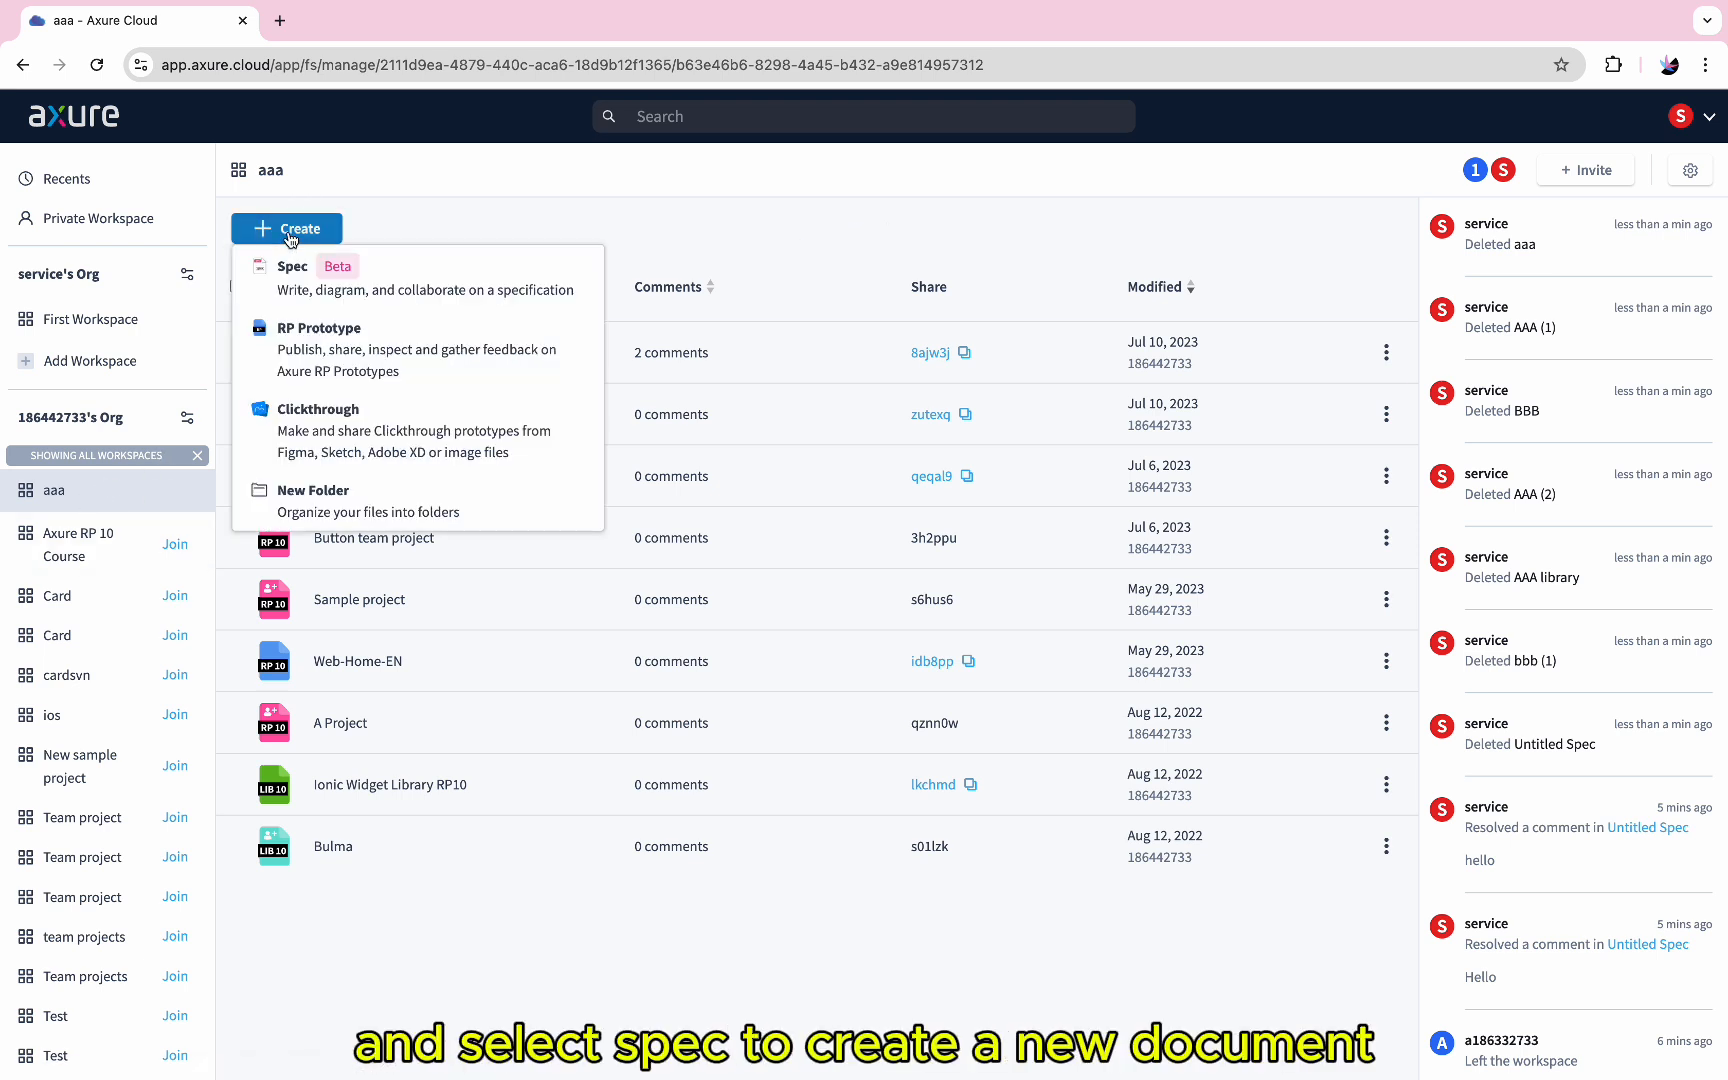
left_click(298, 281)
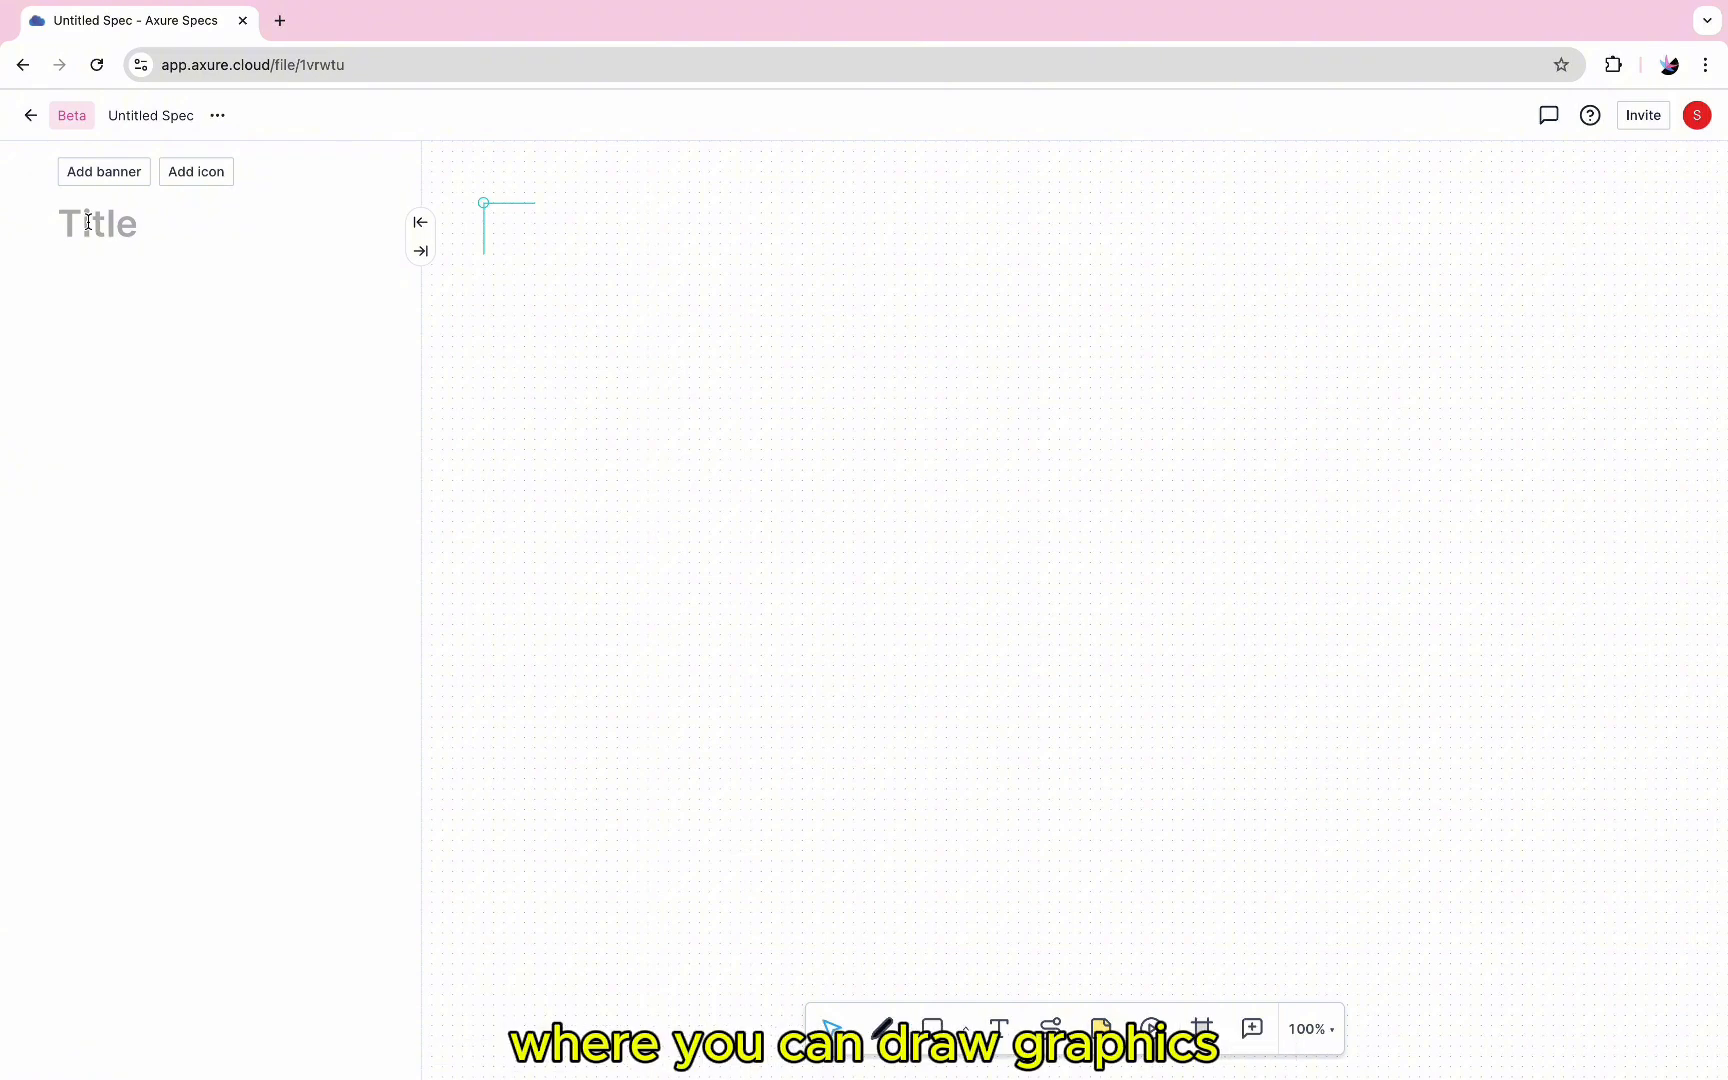
left_click(88, 222)
type("Sign In & Sign Up")
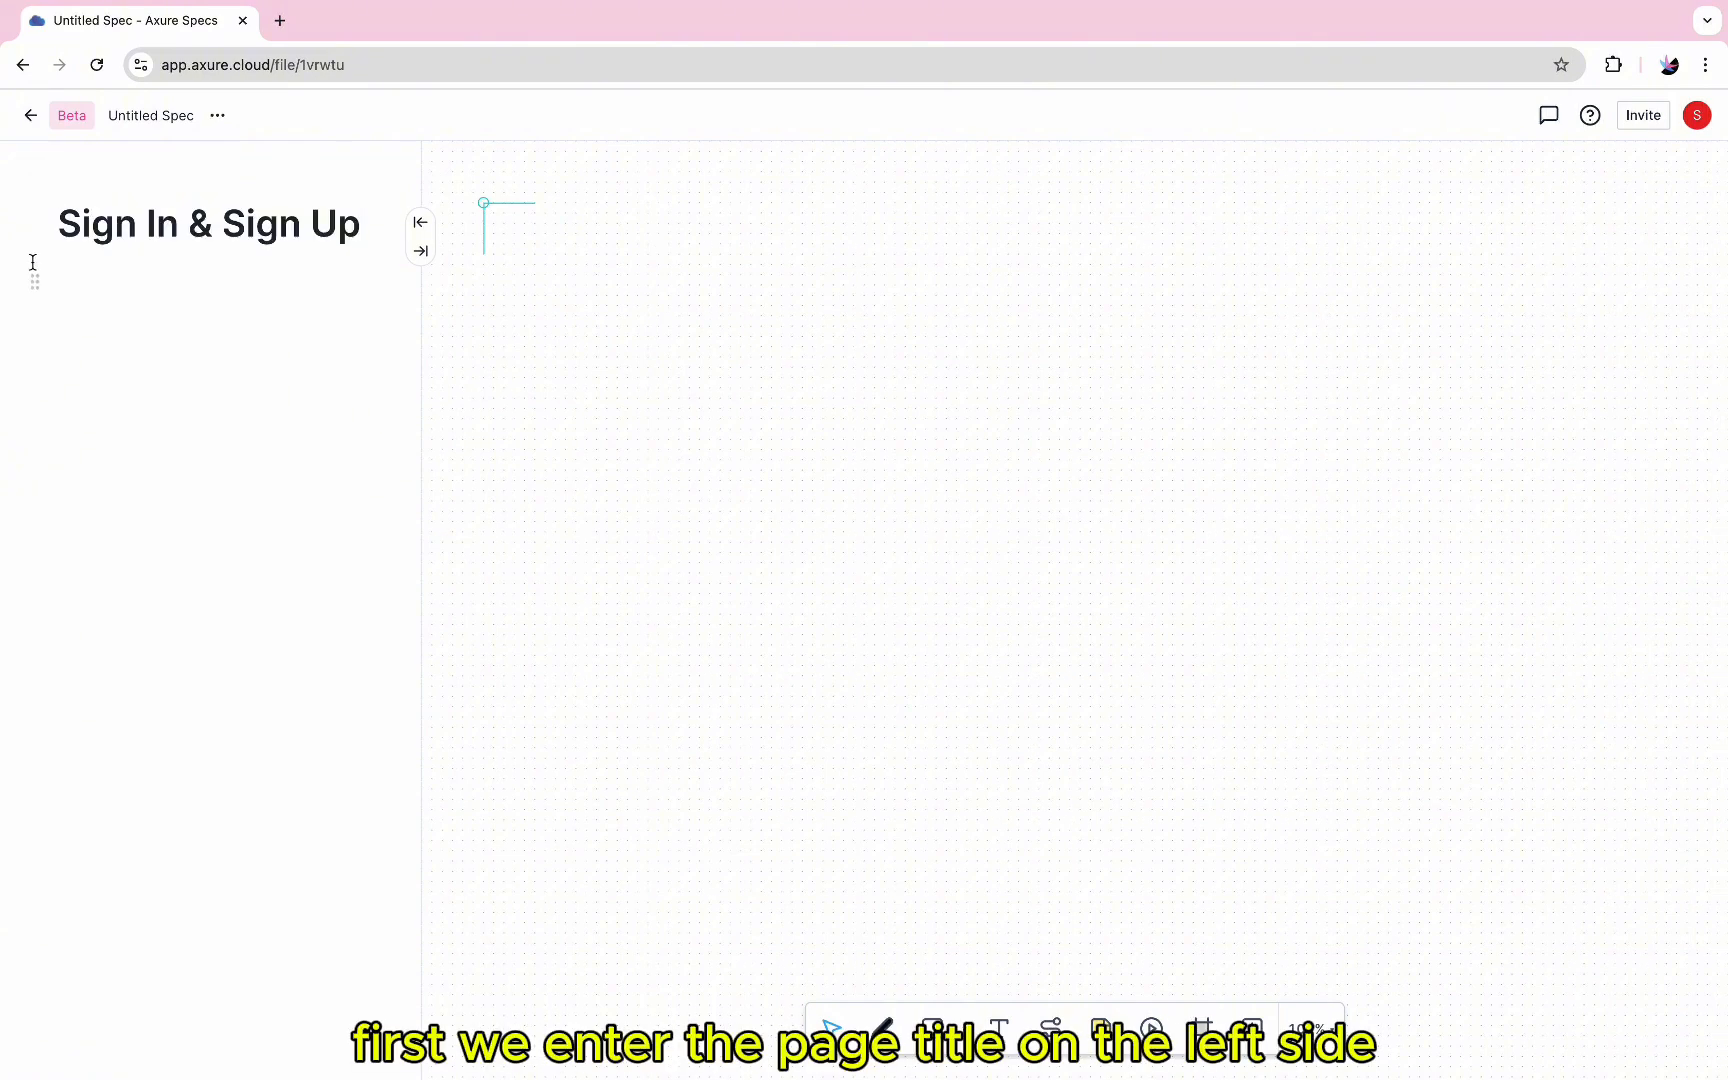
Add a banner above the page title and set the page icon to the selfie emoji
left_click(104, 172)
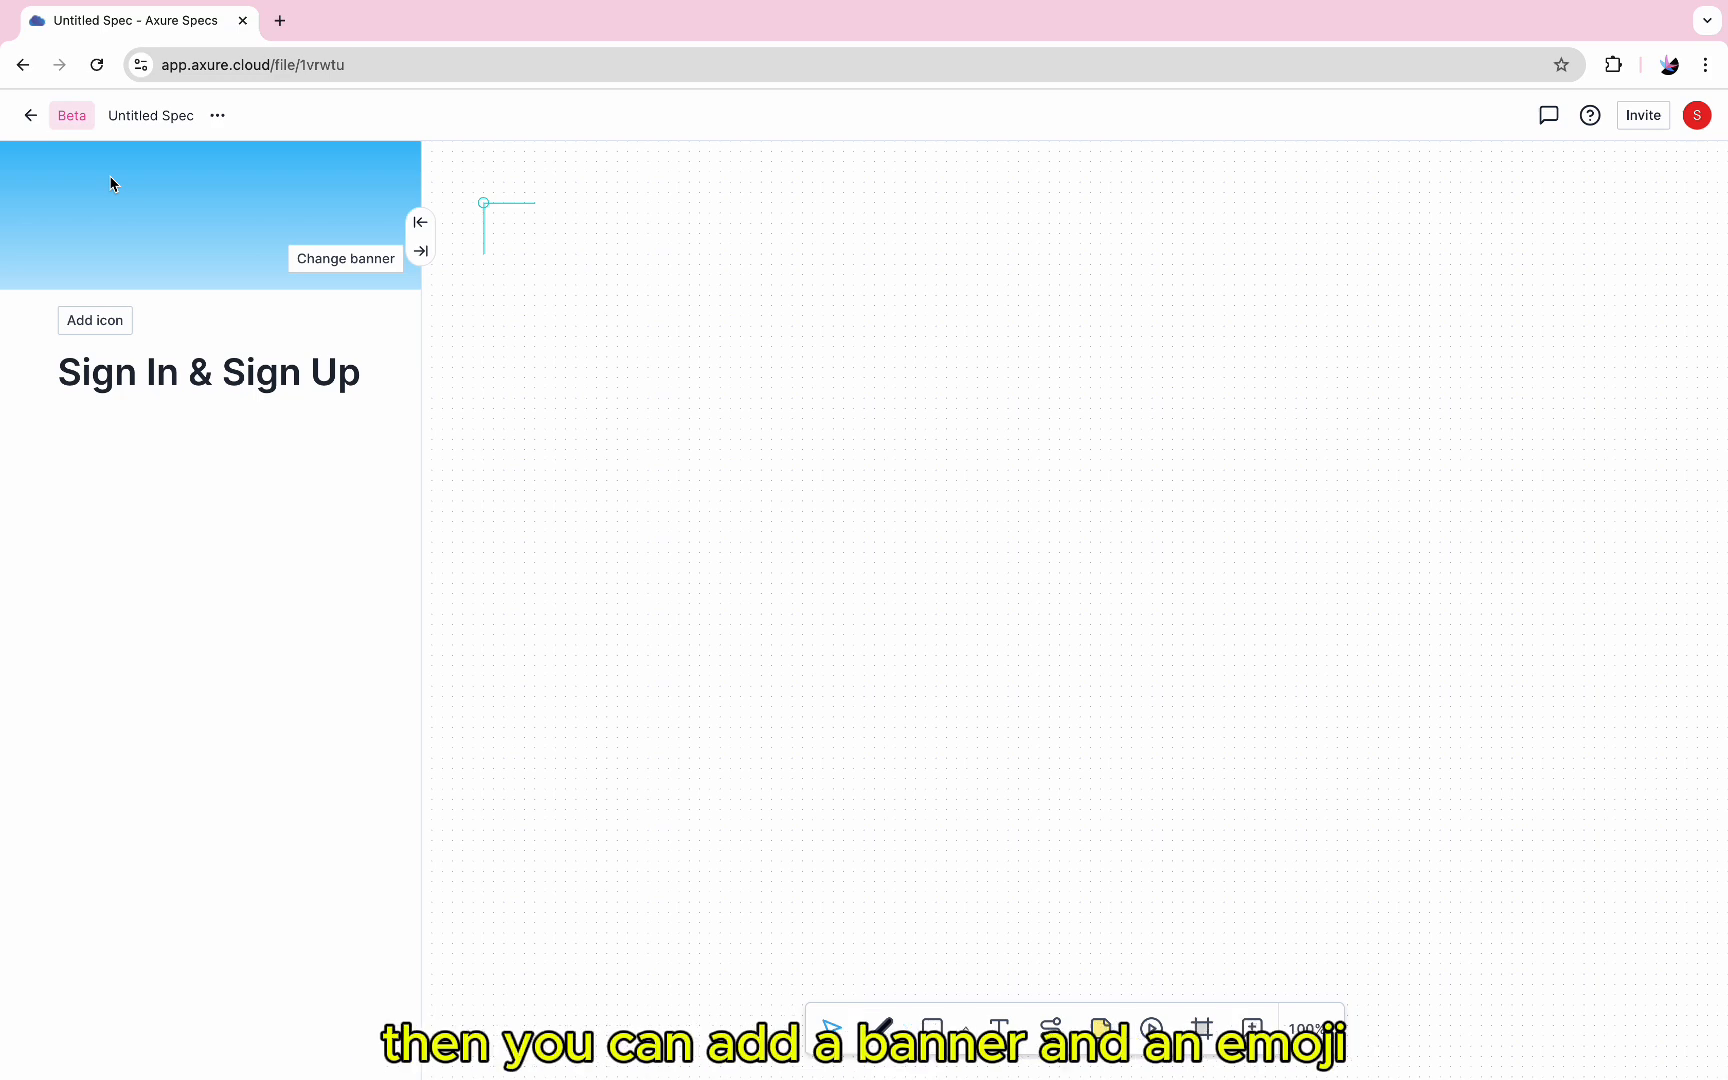
left_click(349, 260)
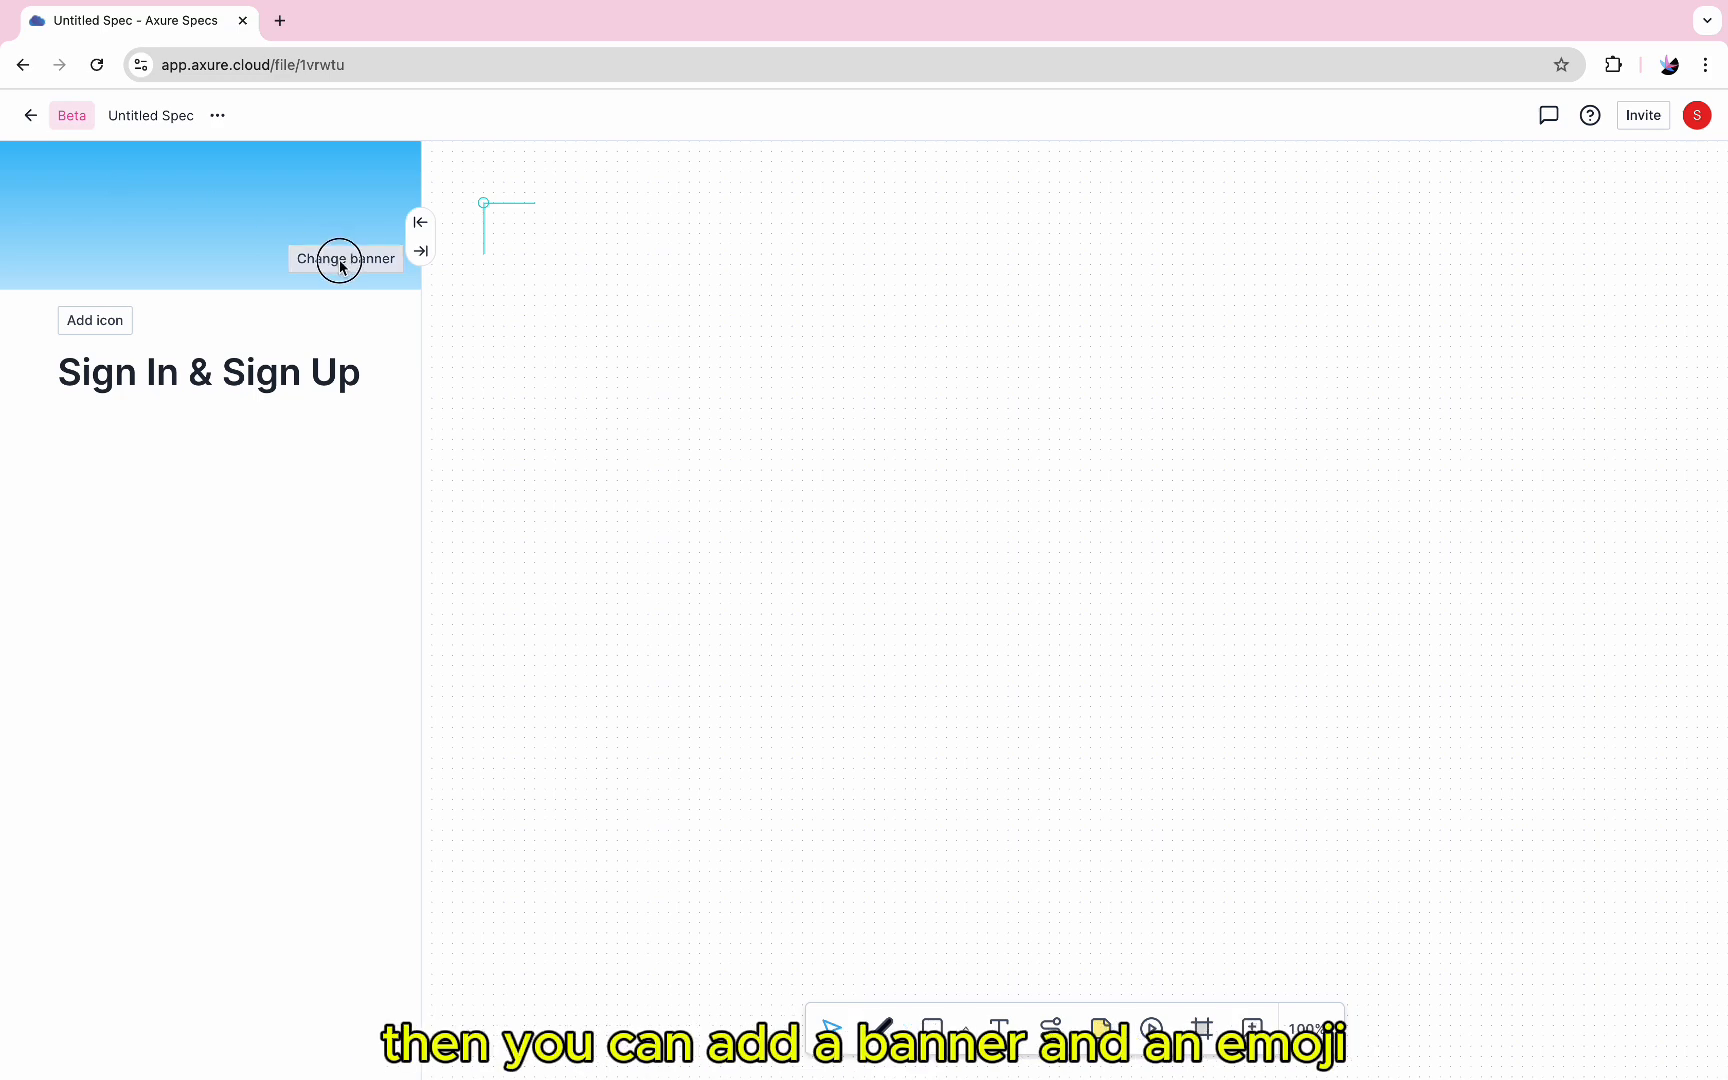
left_click(106, 320)
left_click(122, 433)
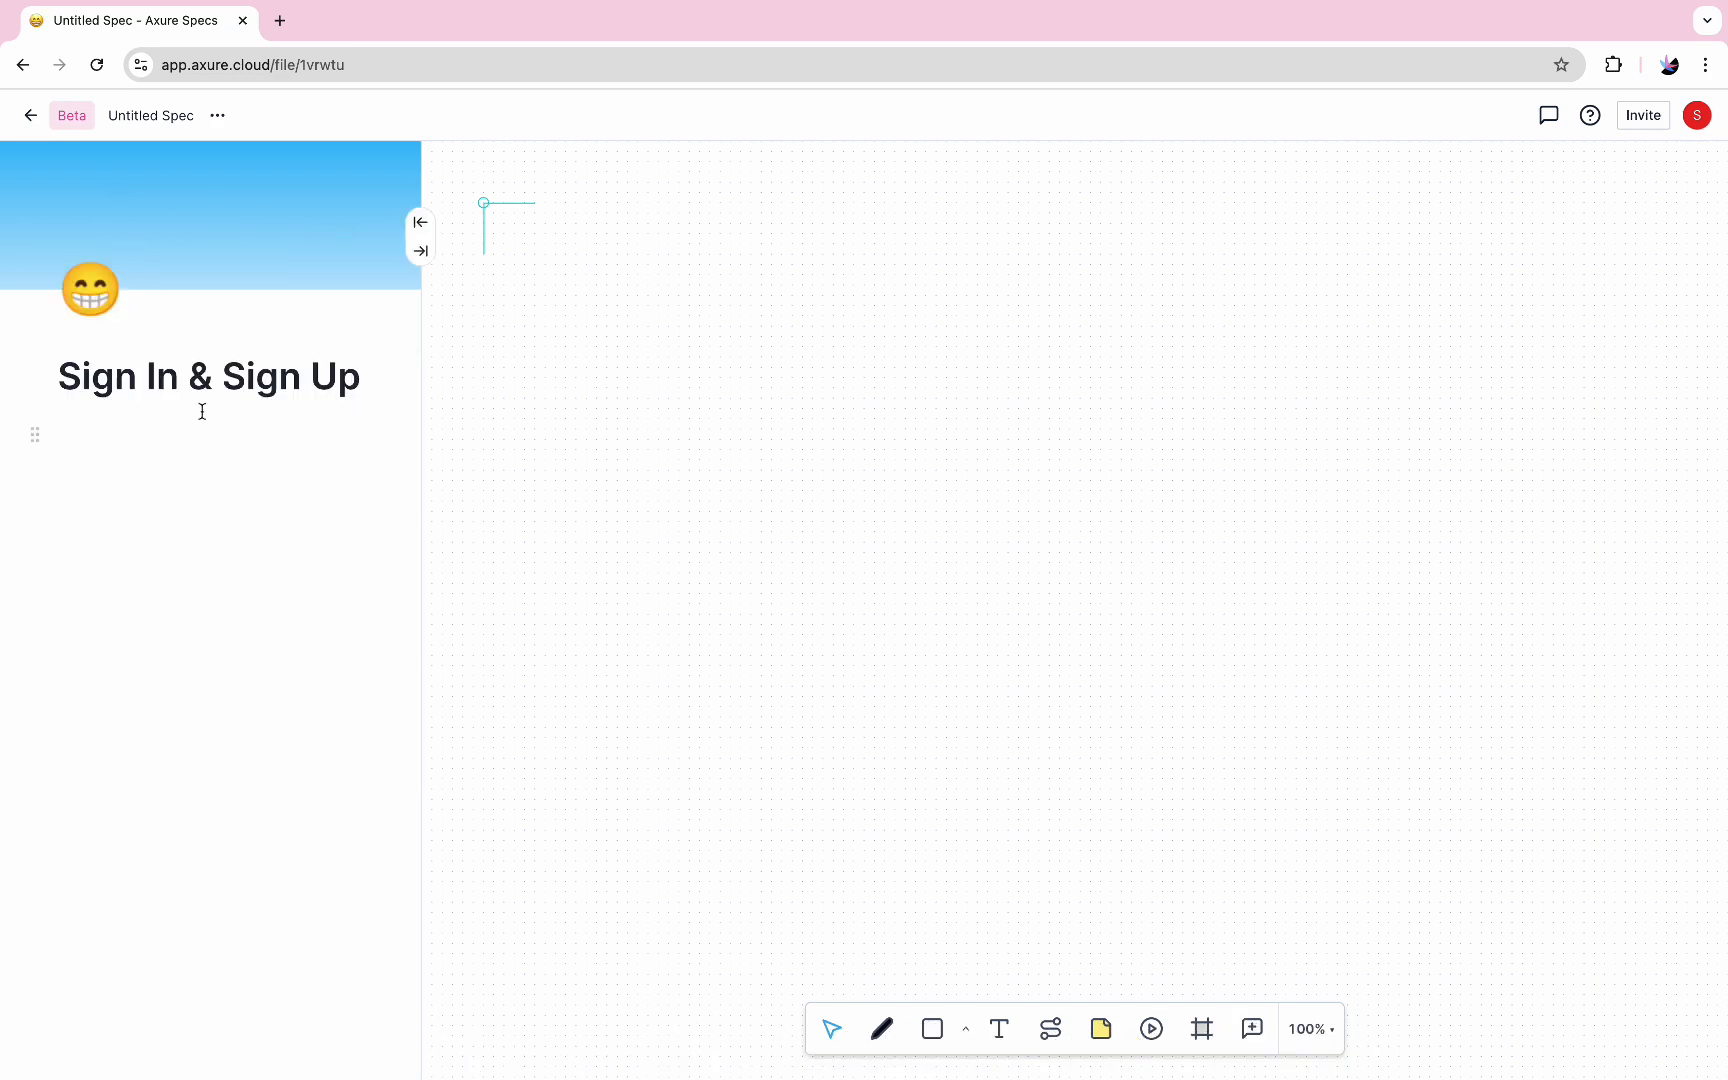
left_click(91, 291)
scroll(212, 640, "down", 10)
scroll(212, 637, "up", 2)
left_click(80, 556)
Add a large heading "Sign In Flow" below the page title
left_click(124, 437)
type("/")
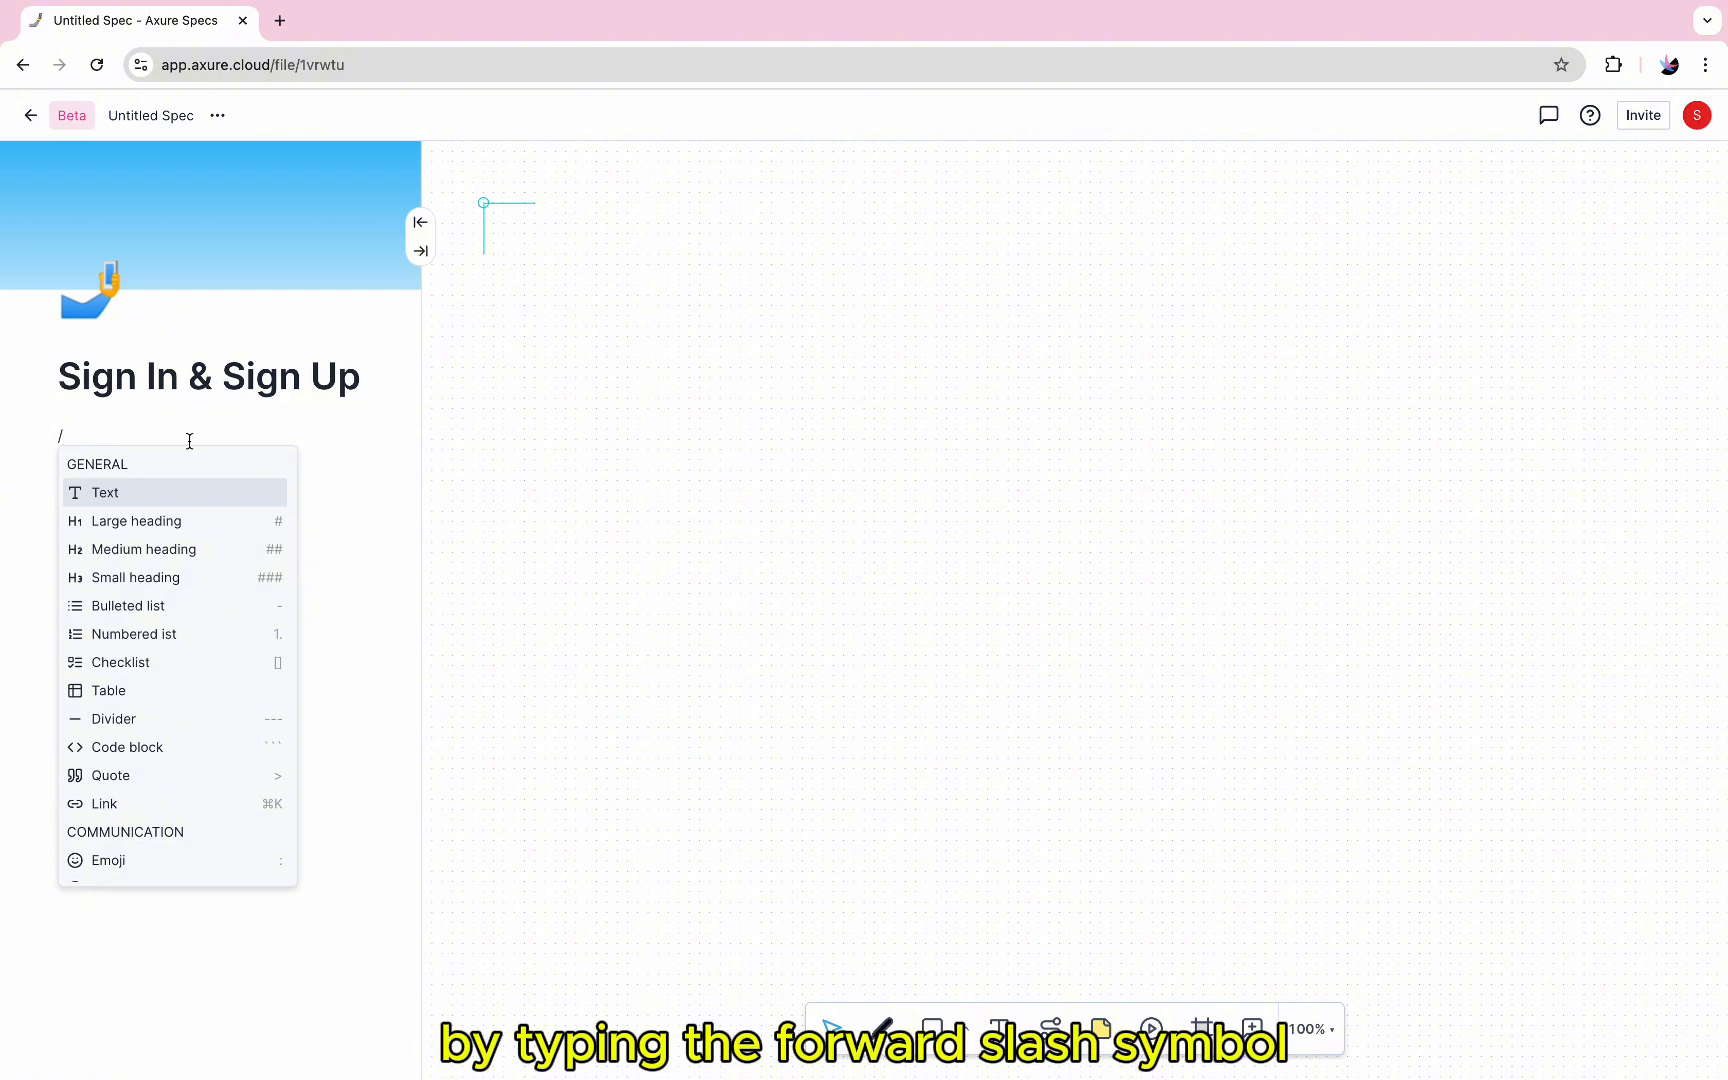
left_click(212, 522)
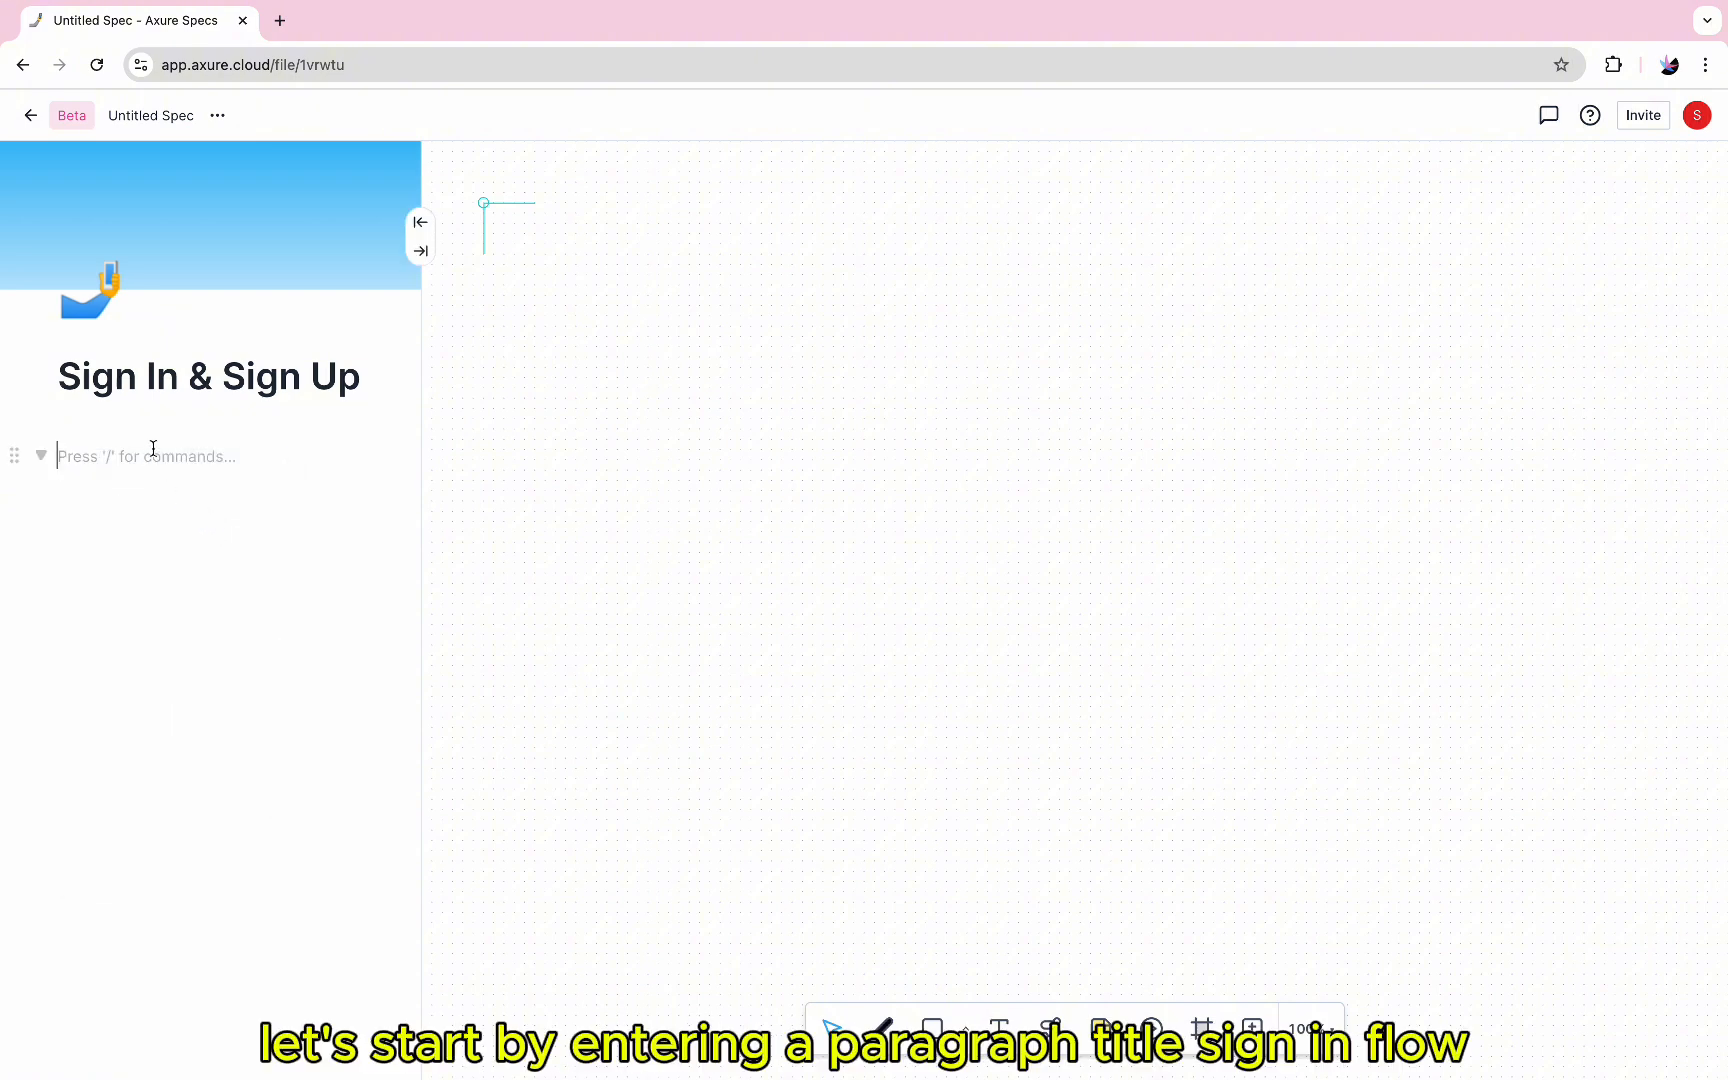
type("Sign In Flow")
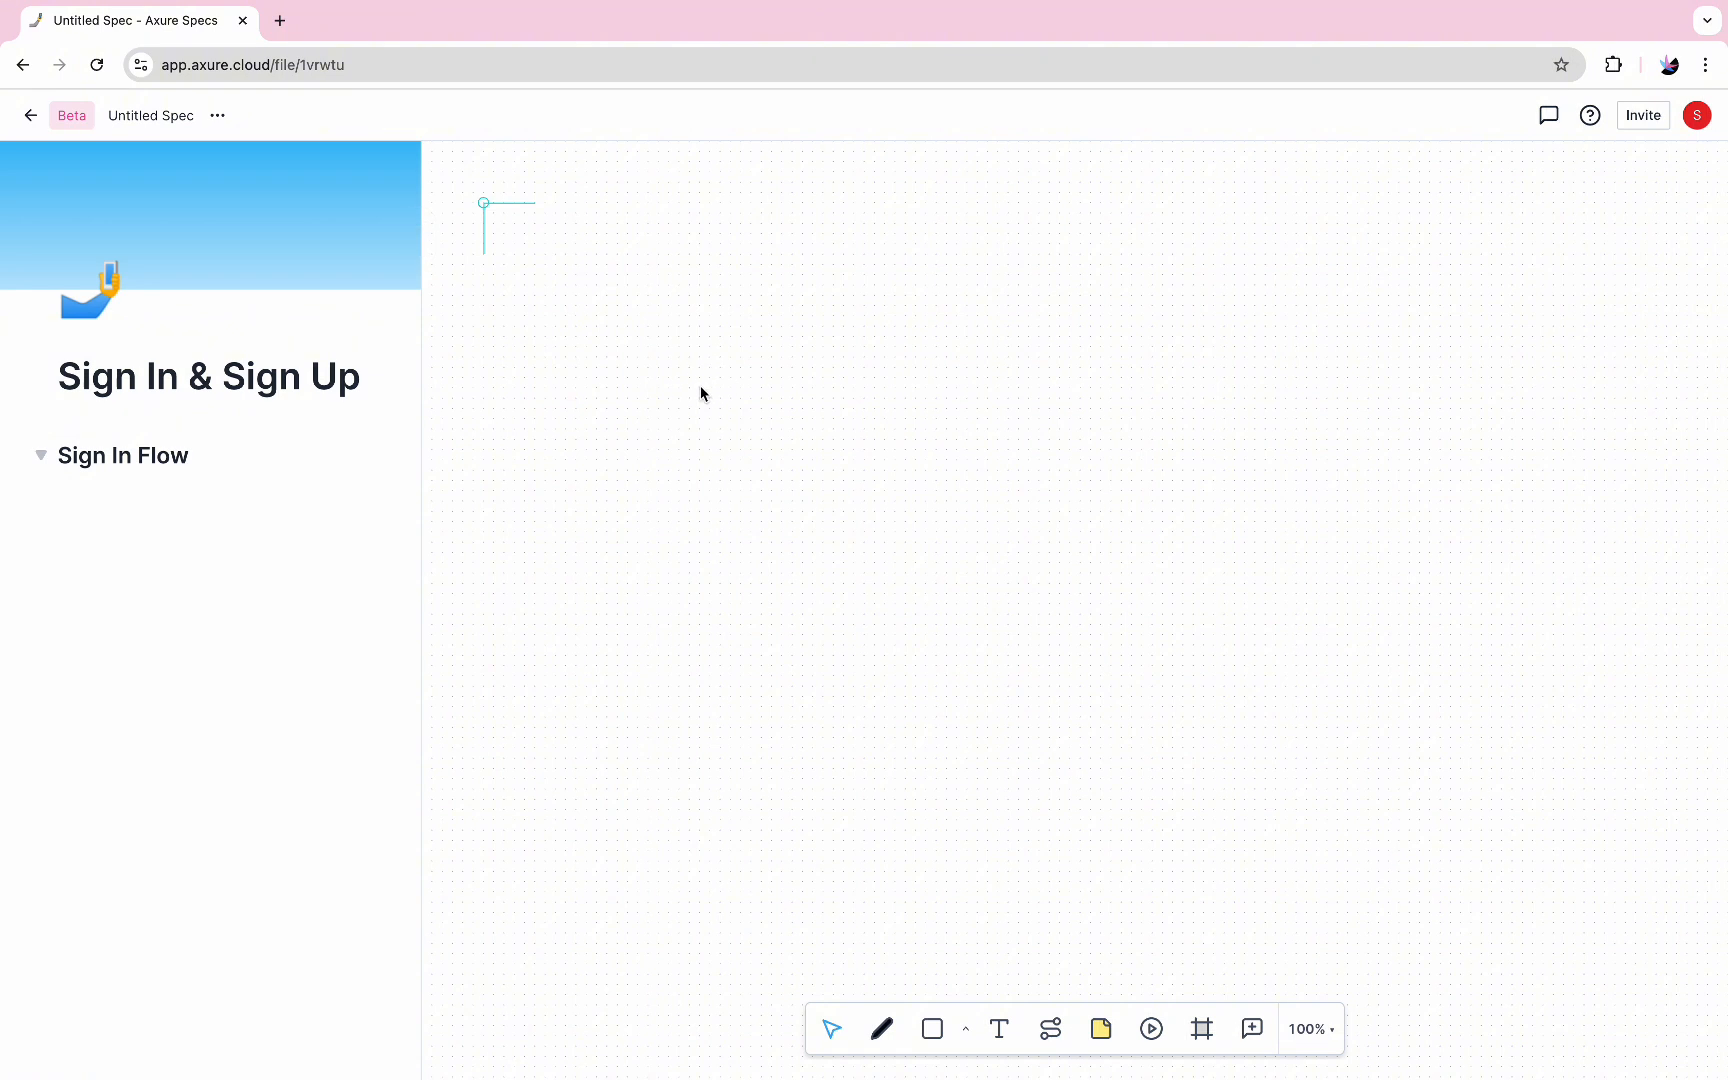
Draw a rectangle about 150 by 62 on the canvas and label it "Sign In Page"
left_click(932, 1028)
left_click_drag(583, 418, 738, 481)
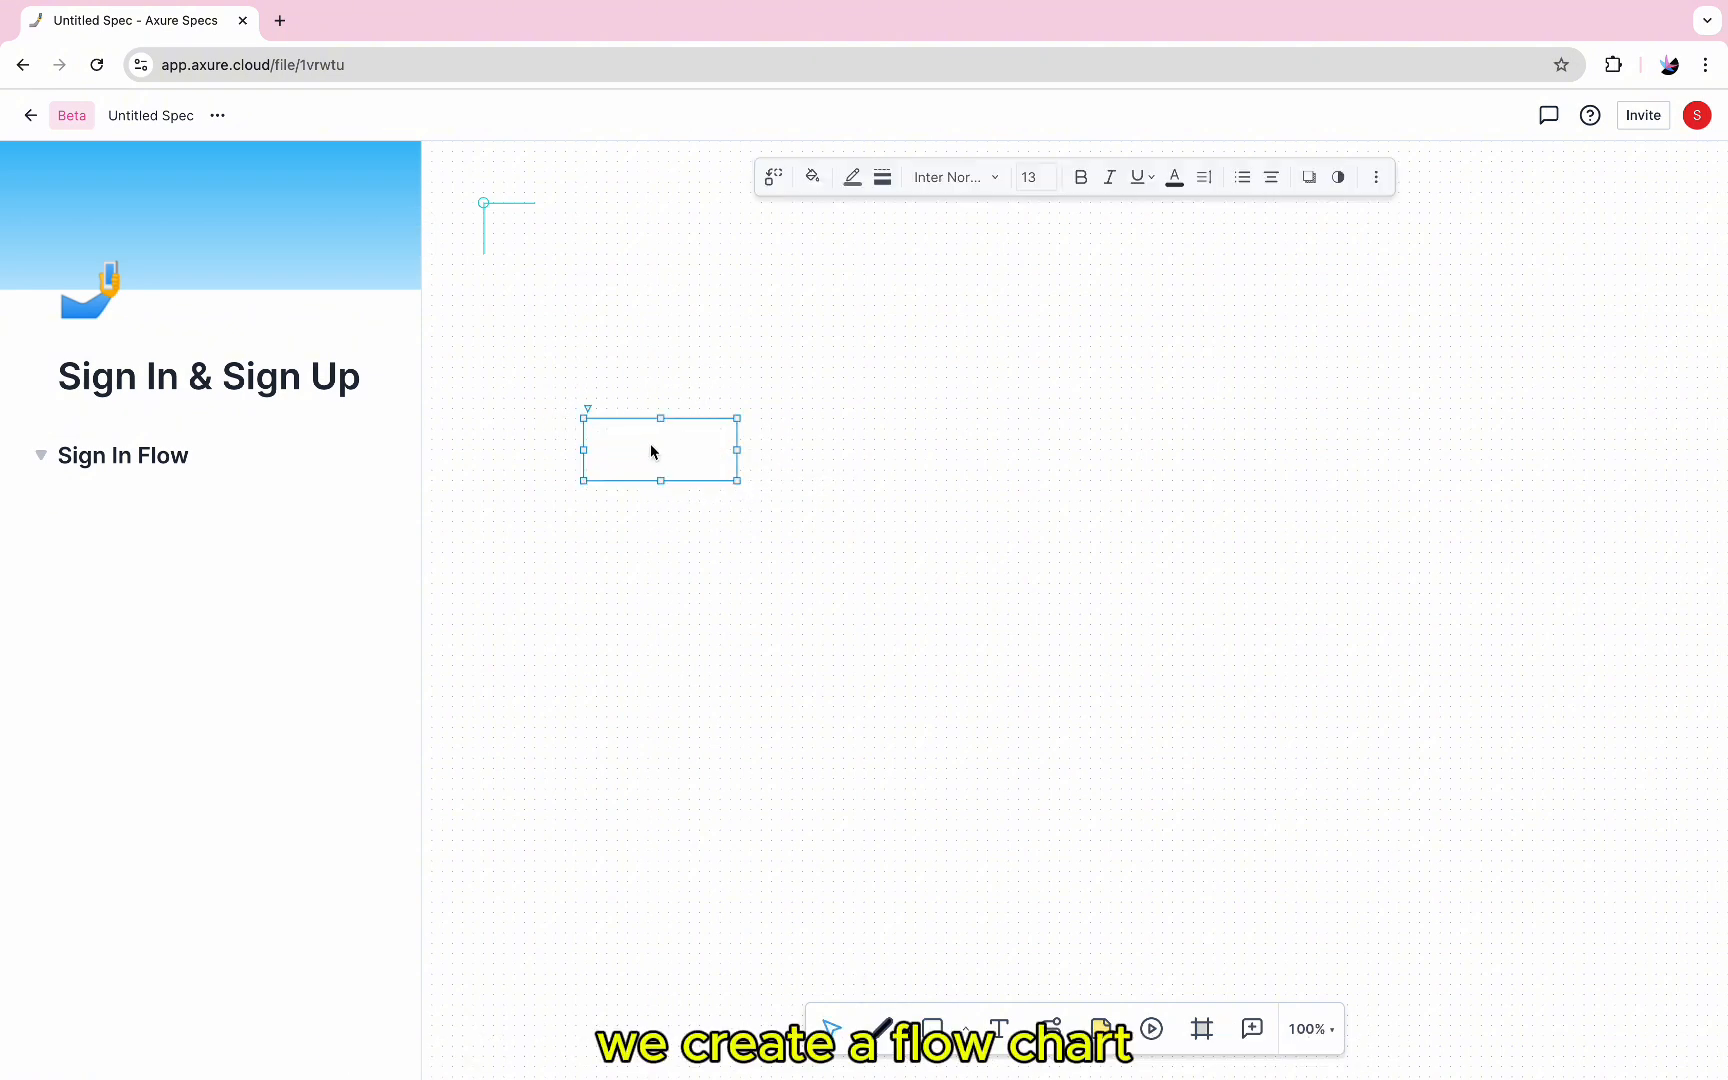
double_click(651, 452)
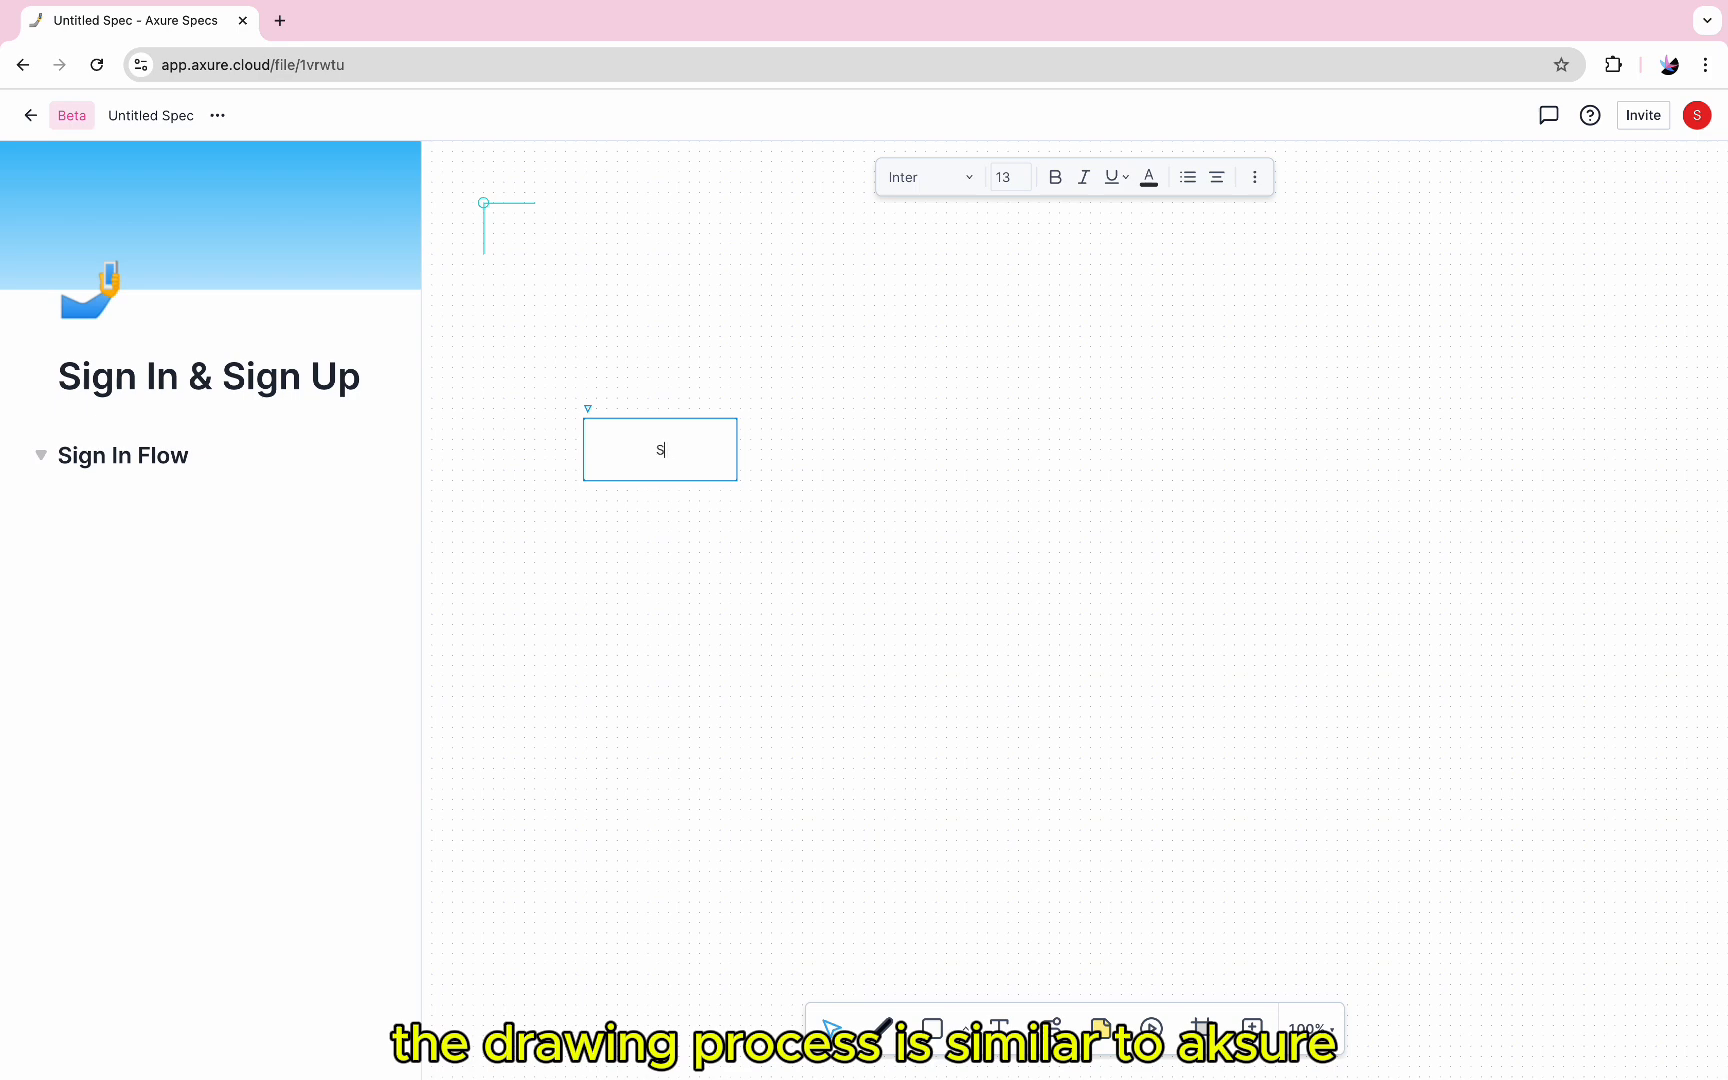
type("Sign In P")
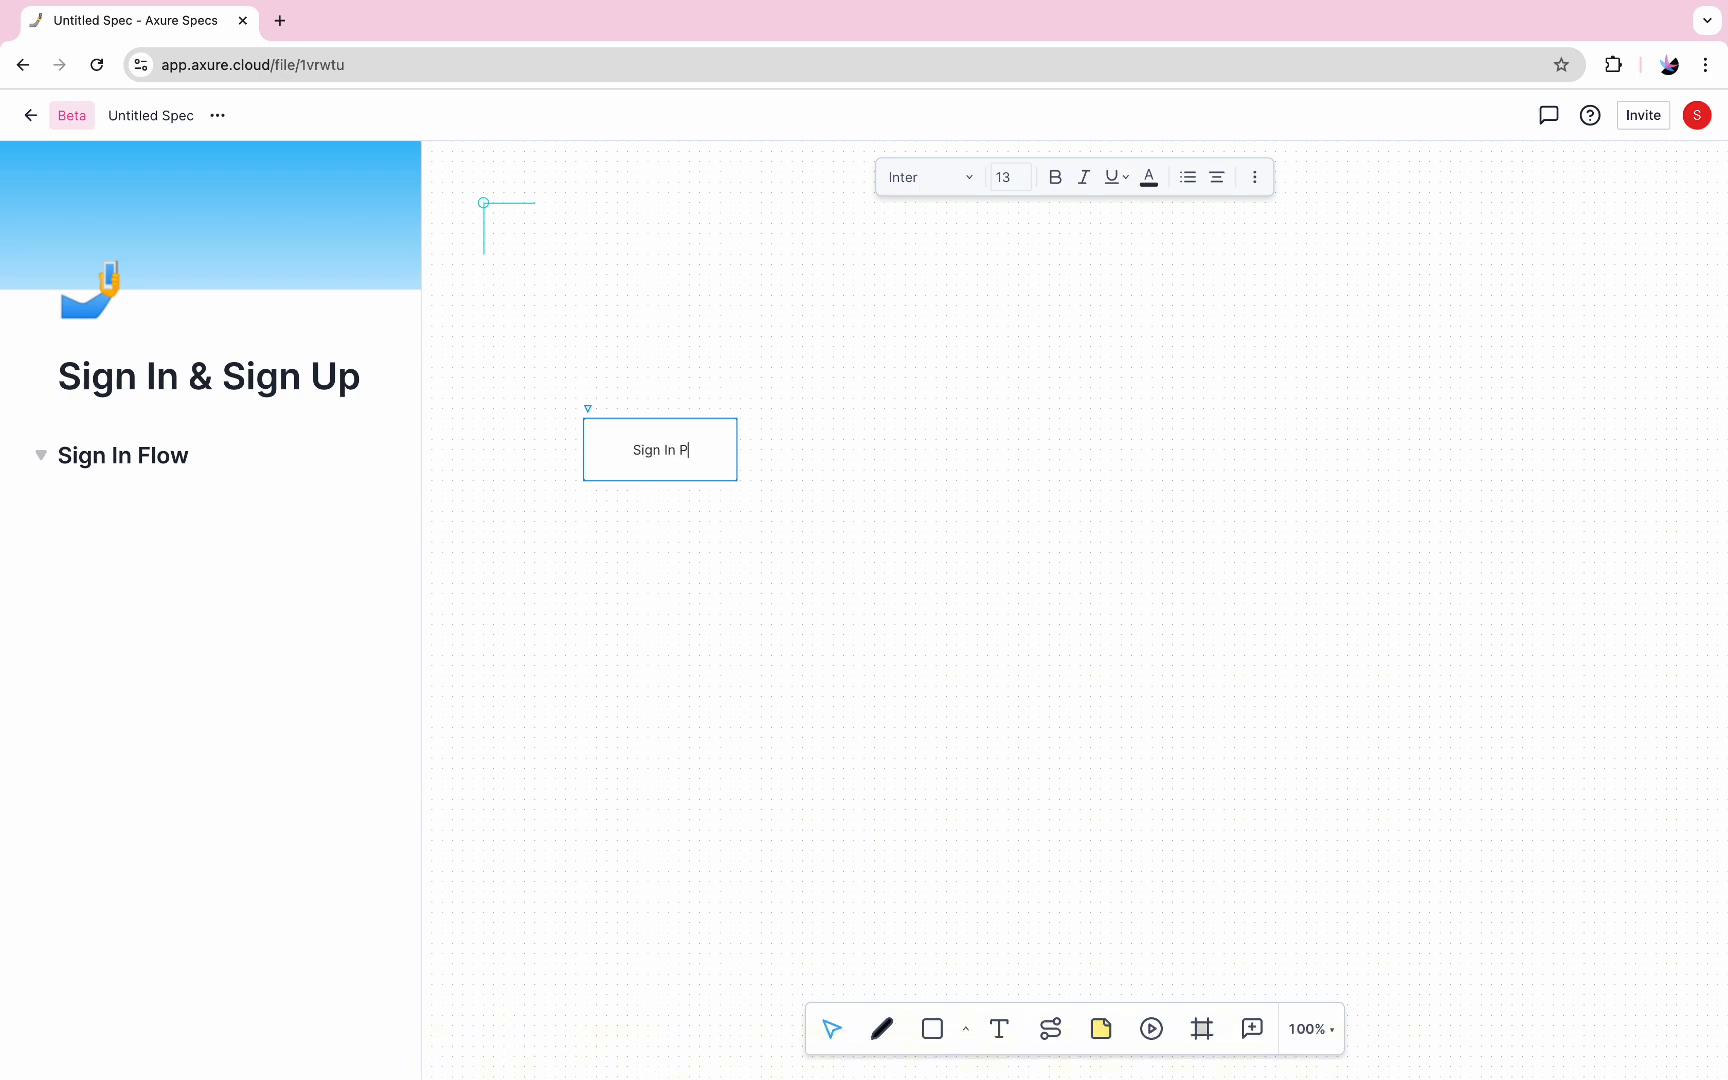
type("age")
left_click(824, 563)
Duplicate the "Sign In Page" rectangle and place the copy level with it, a short distance to its right
scroll(824, 563, "right", 1)
scroll(824, 563, "left", 1)
left_click(644, 494)
key("super+d")
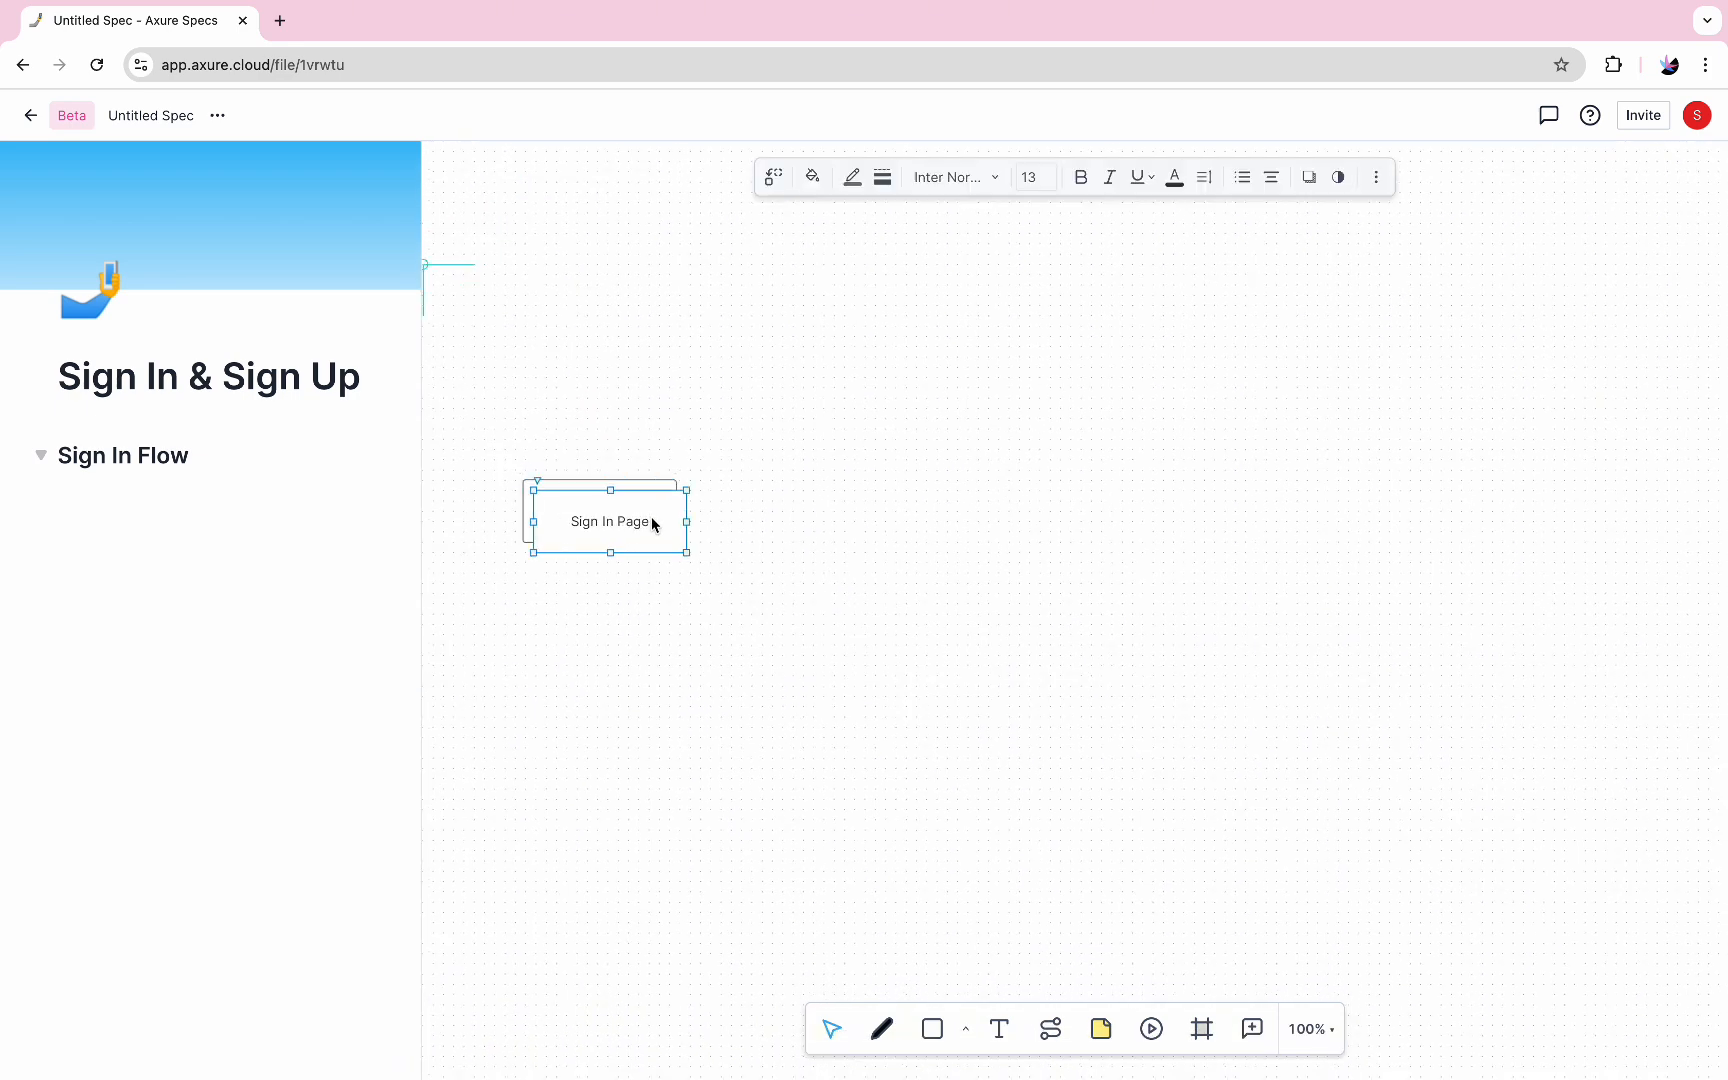
left_click_drag(652, 522, 910, 506)
Connect the two rectangles with a connector and relabel the second one "Input username & Password"
left_click(677, 511)
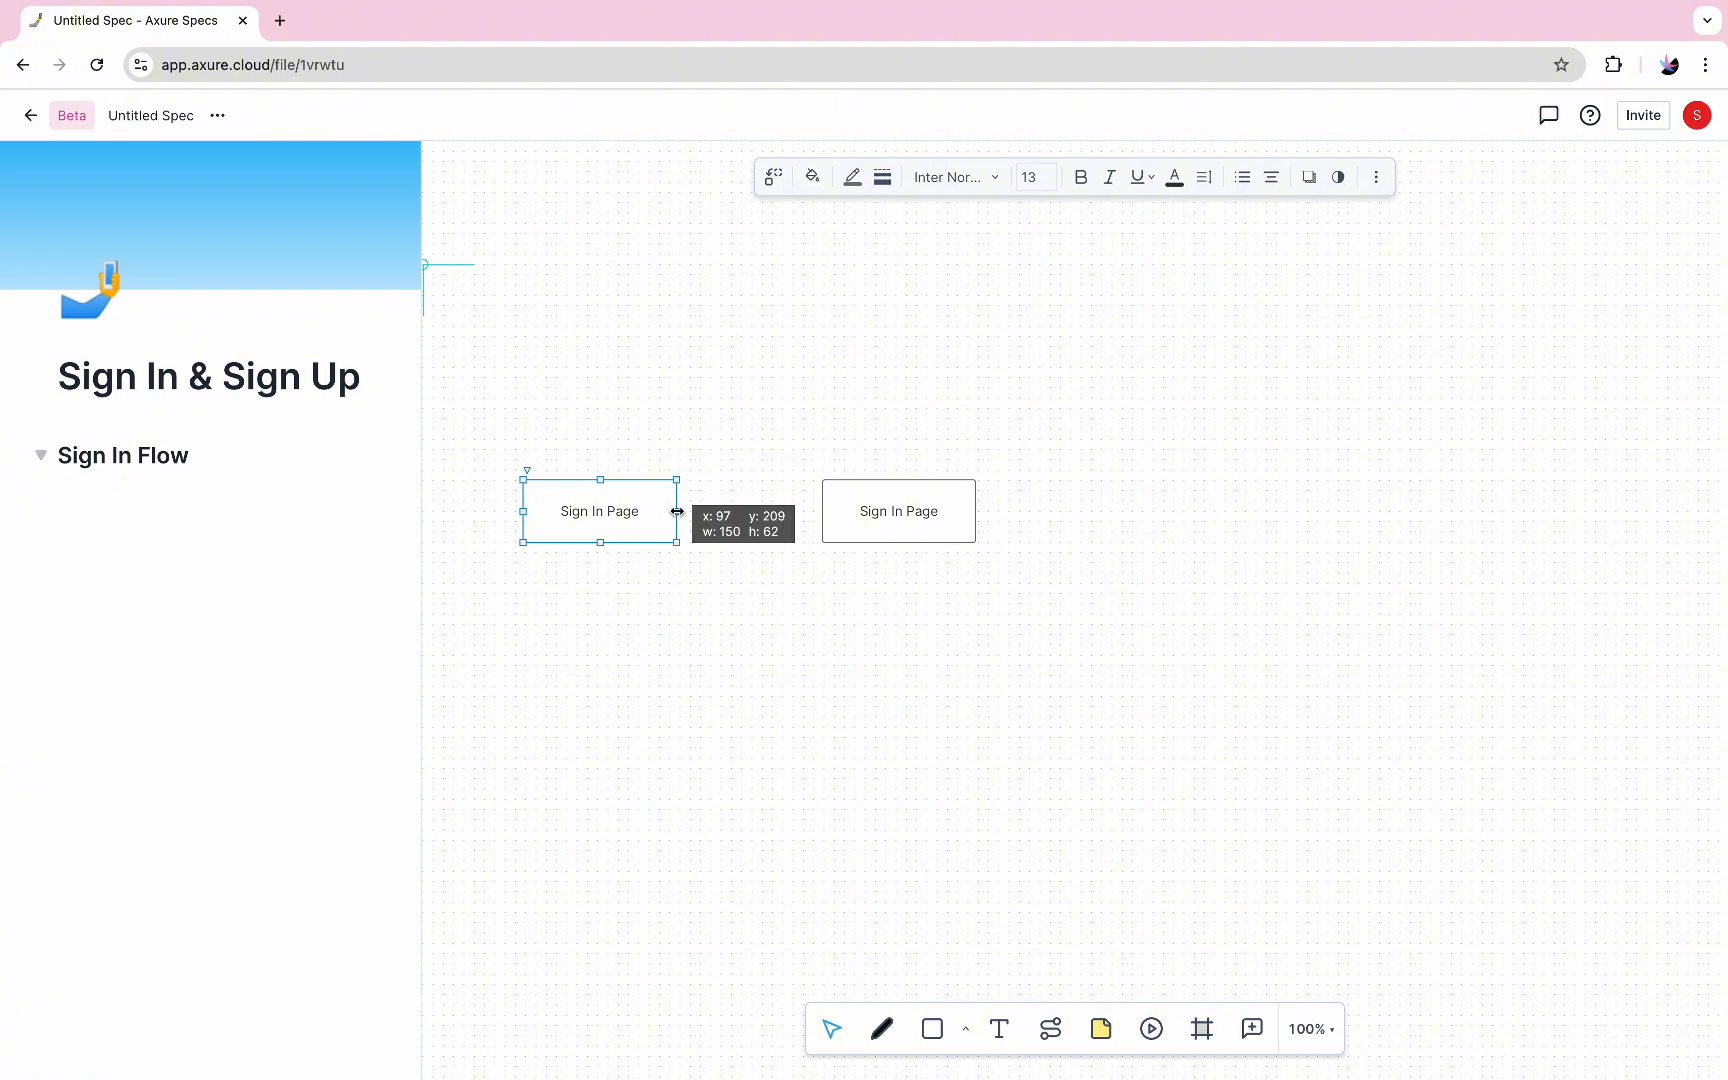
left_click(1050, 1028)
left_click_drag(677, 511, 895, 515)
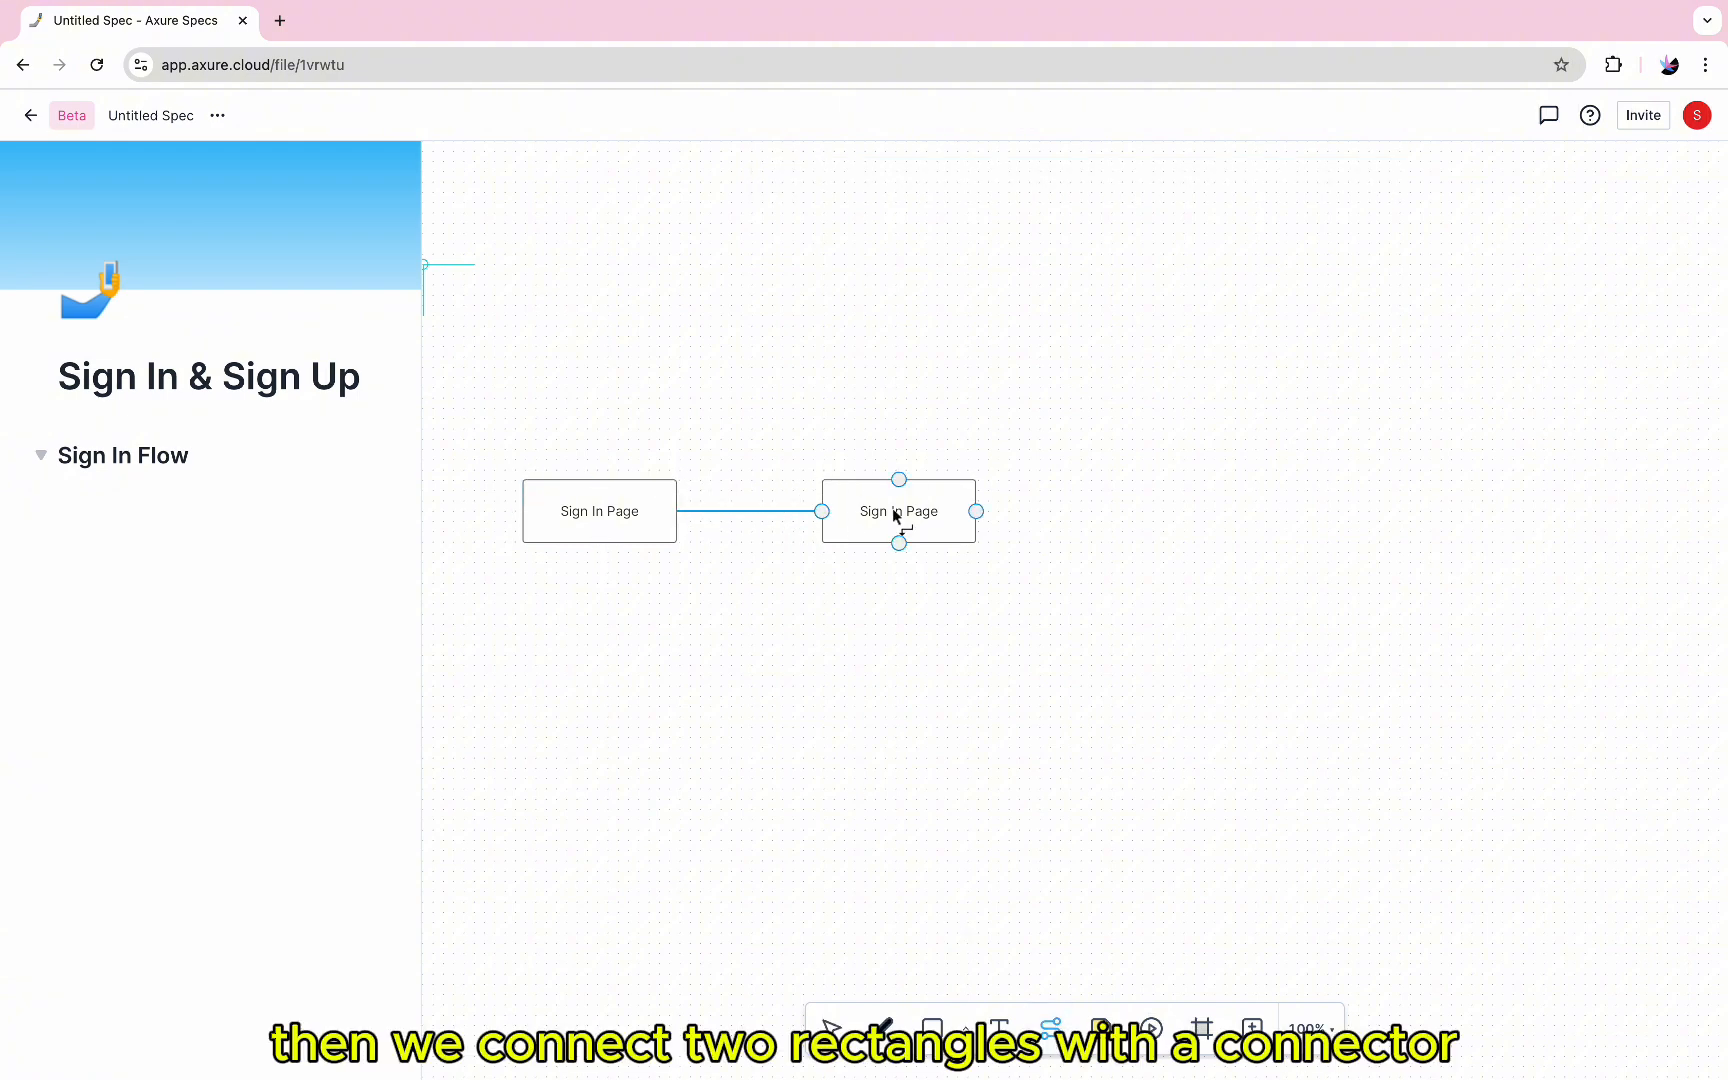
double_click(909, 509)
type("Input username & Password")
left_click(995, 629)
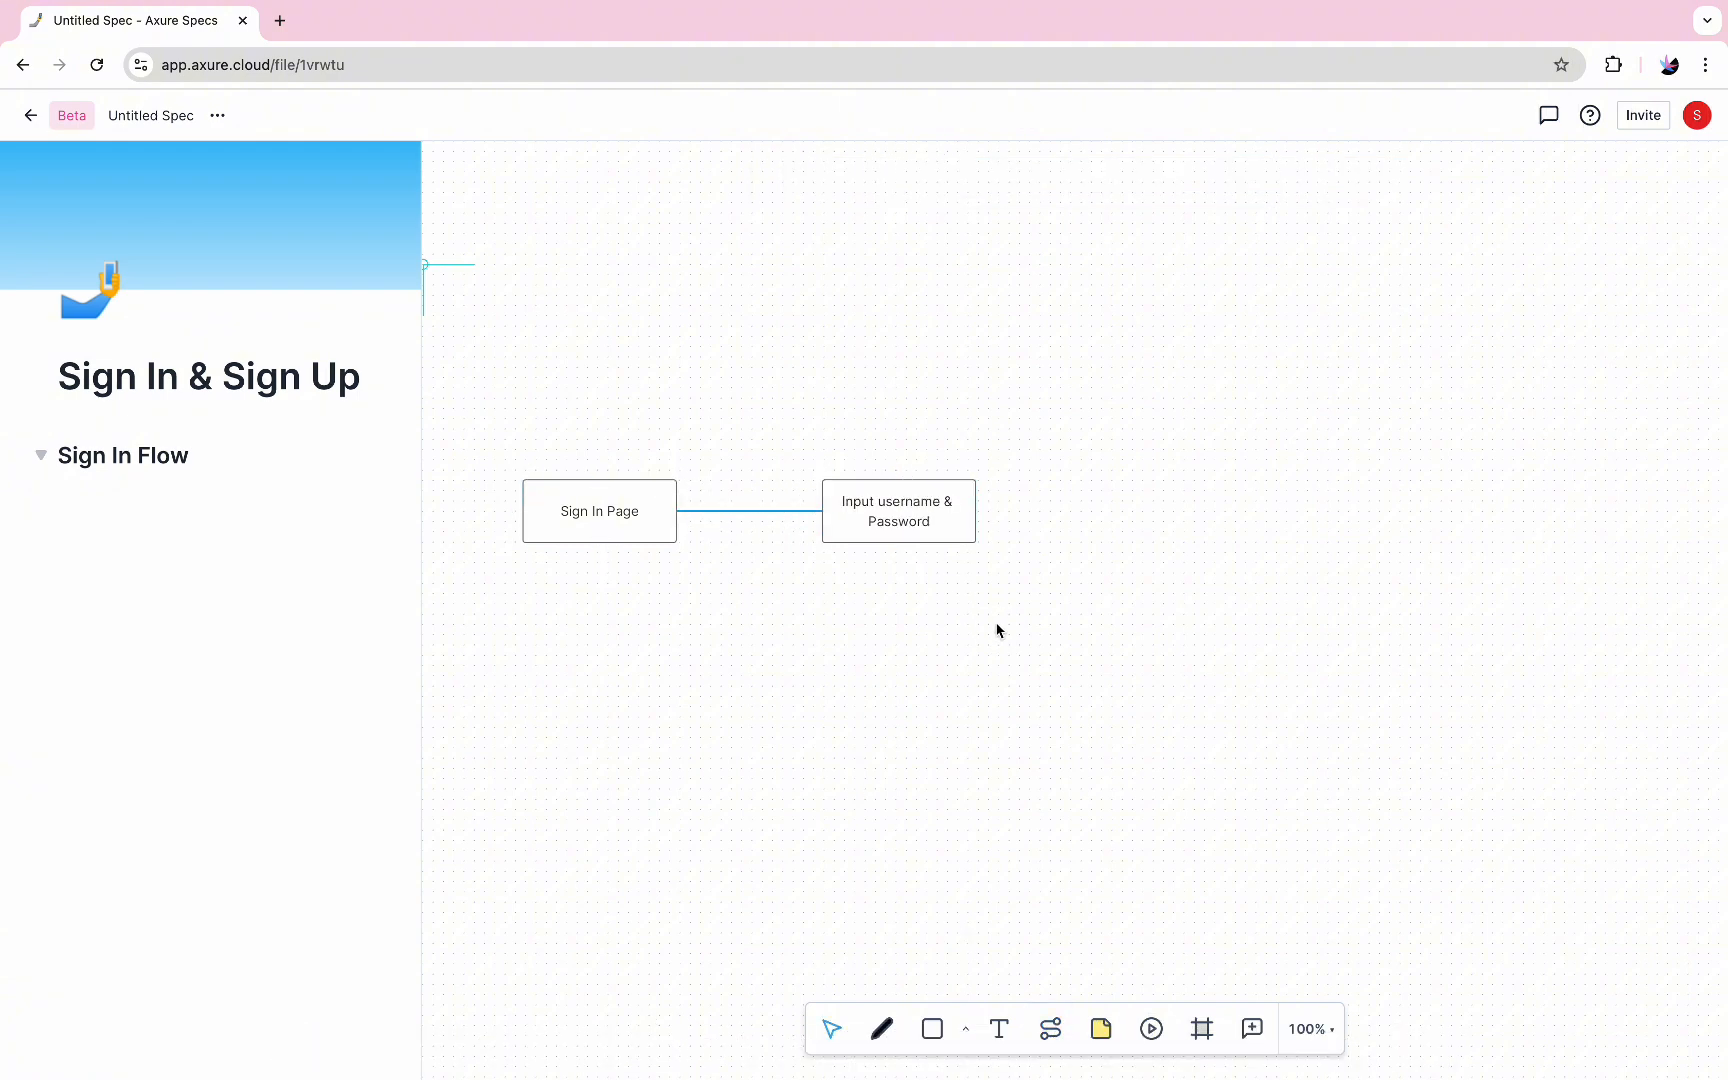
Add an open arrowhead to the connector's end at the "Input username & Password" rectangle
scroll(995, 629, "right", 5)
scroll(995, 629, "left", 5)
left_click(836, 561)
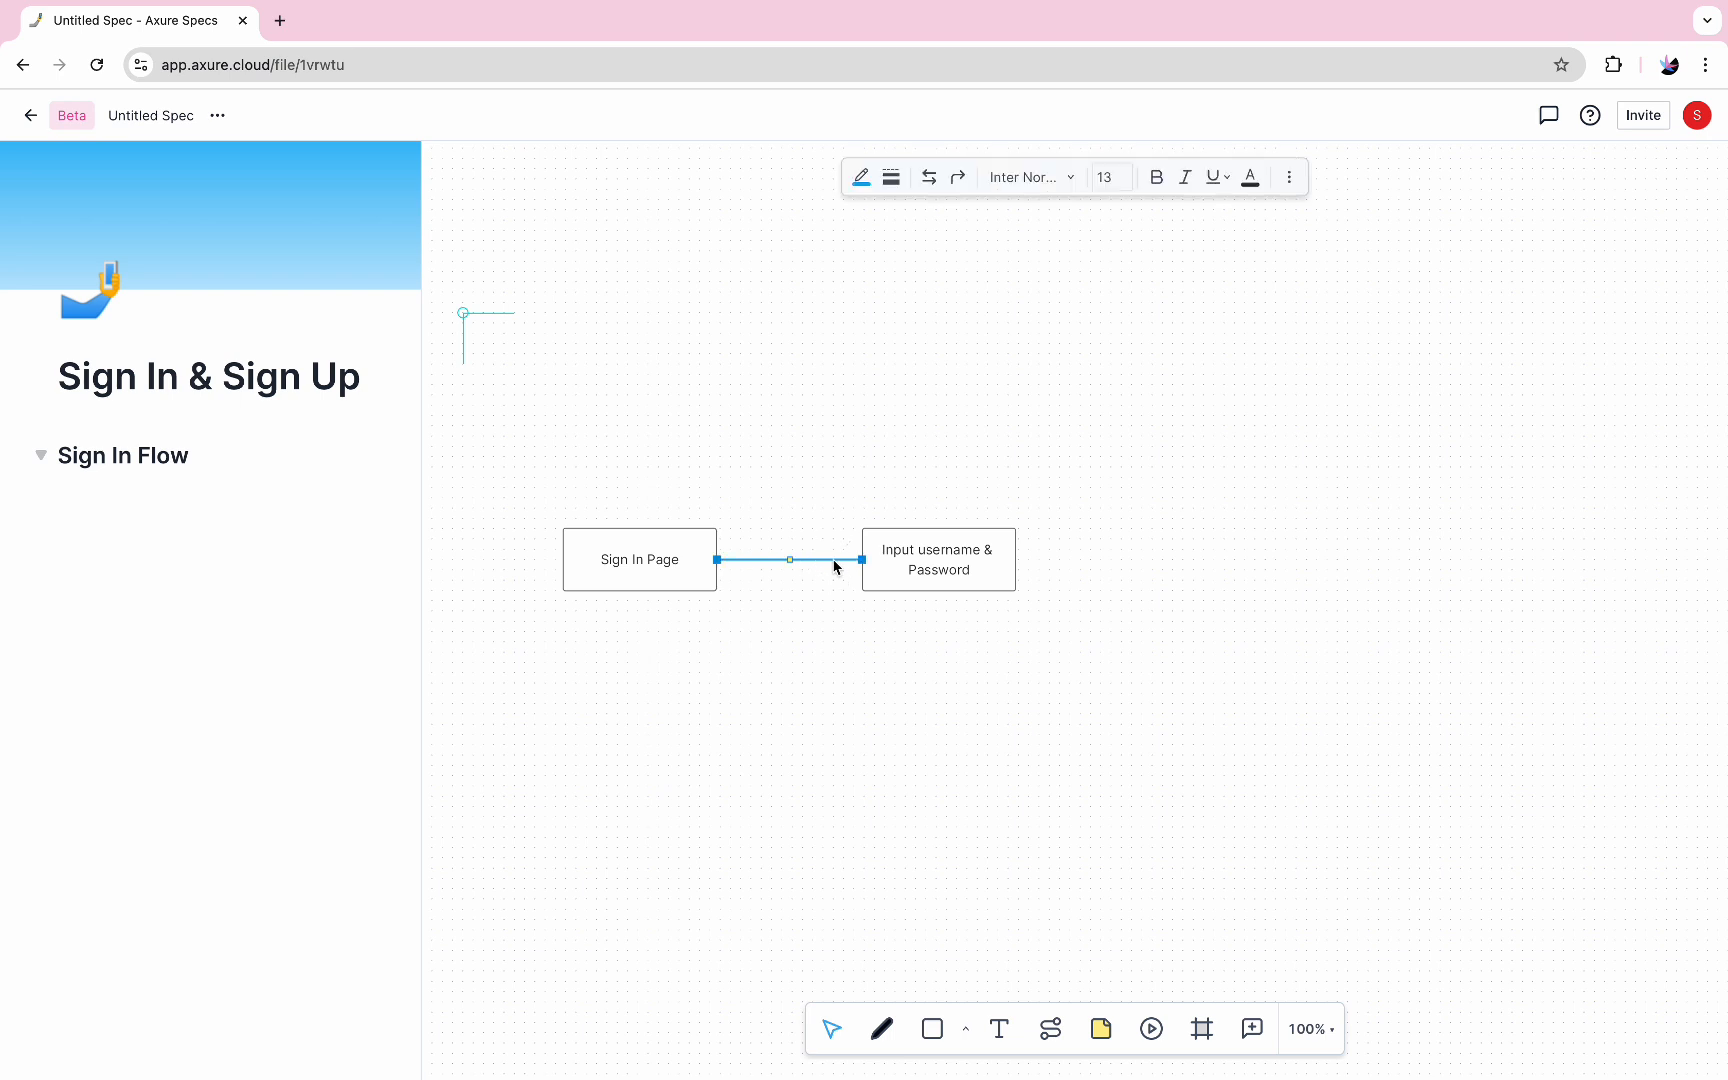
left_click(927, 177)
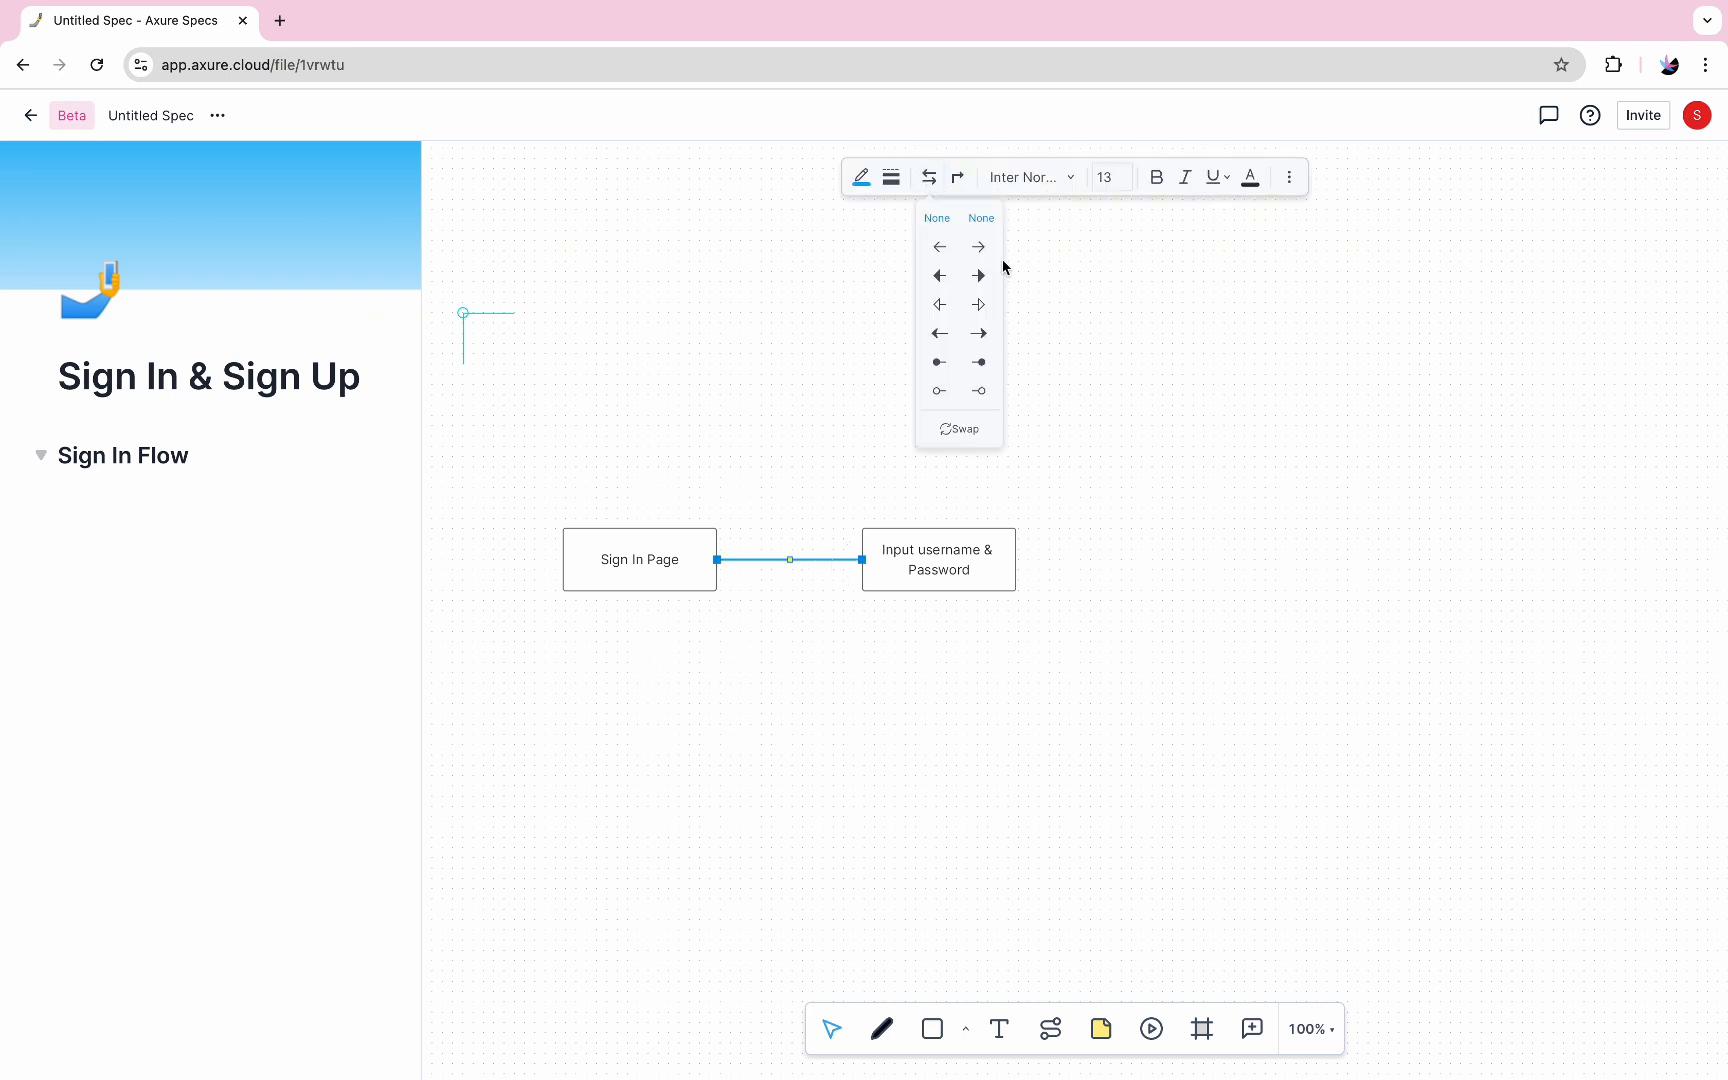
left_click(979, 247)
left_click(856, 686)
Add an ellipse to the right of the "Input username & Password" rectangle, shrink it to a small circle and align it with the row
left_click(925, 567)
scroll(926, 571, "right", 4)
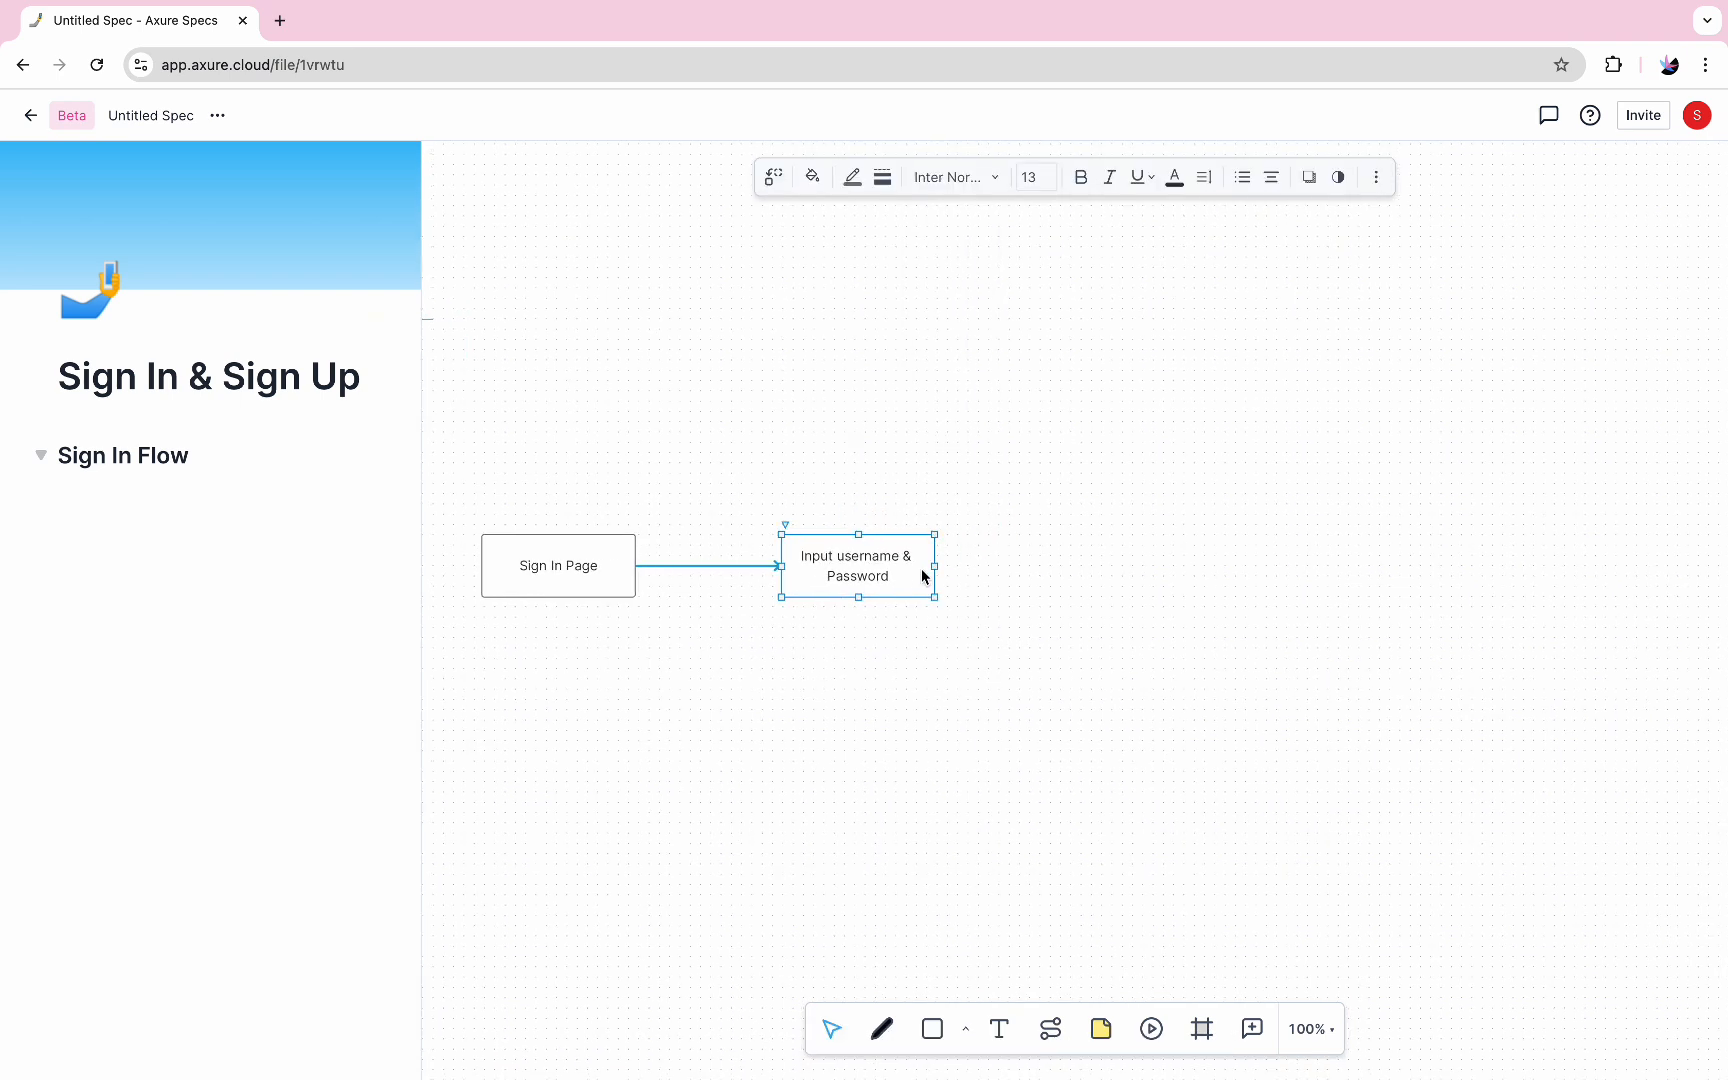
scroll(875, 570, "left", 1)
left_click(965, 1029)
left_click(933, 866)
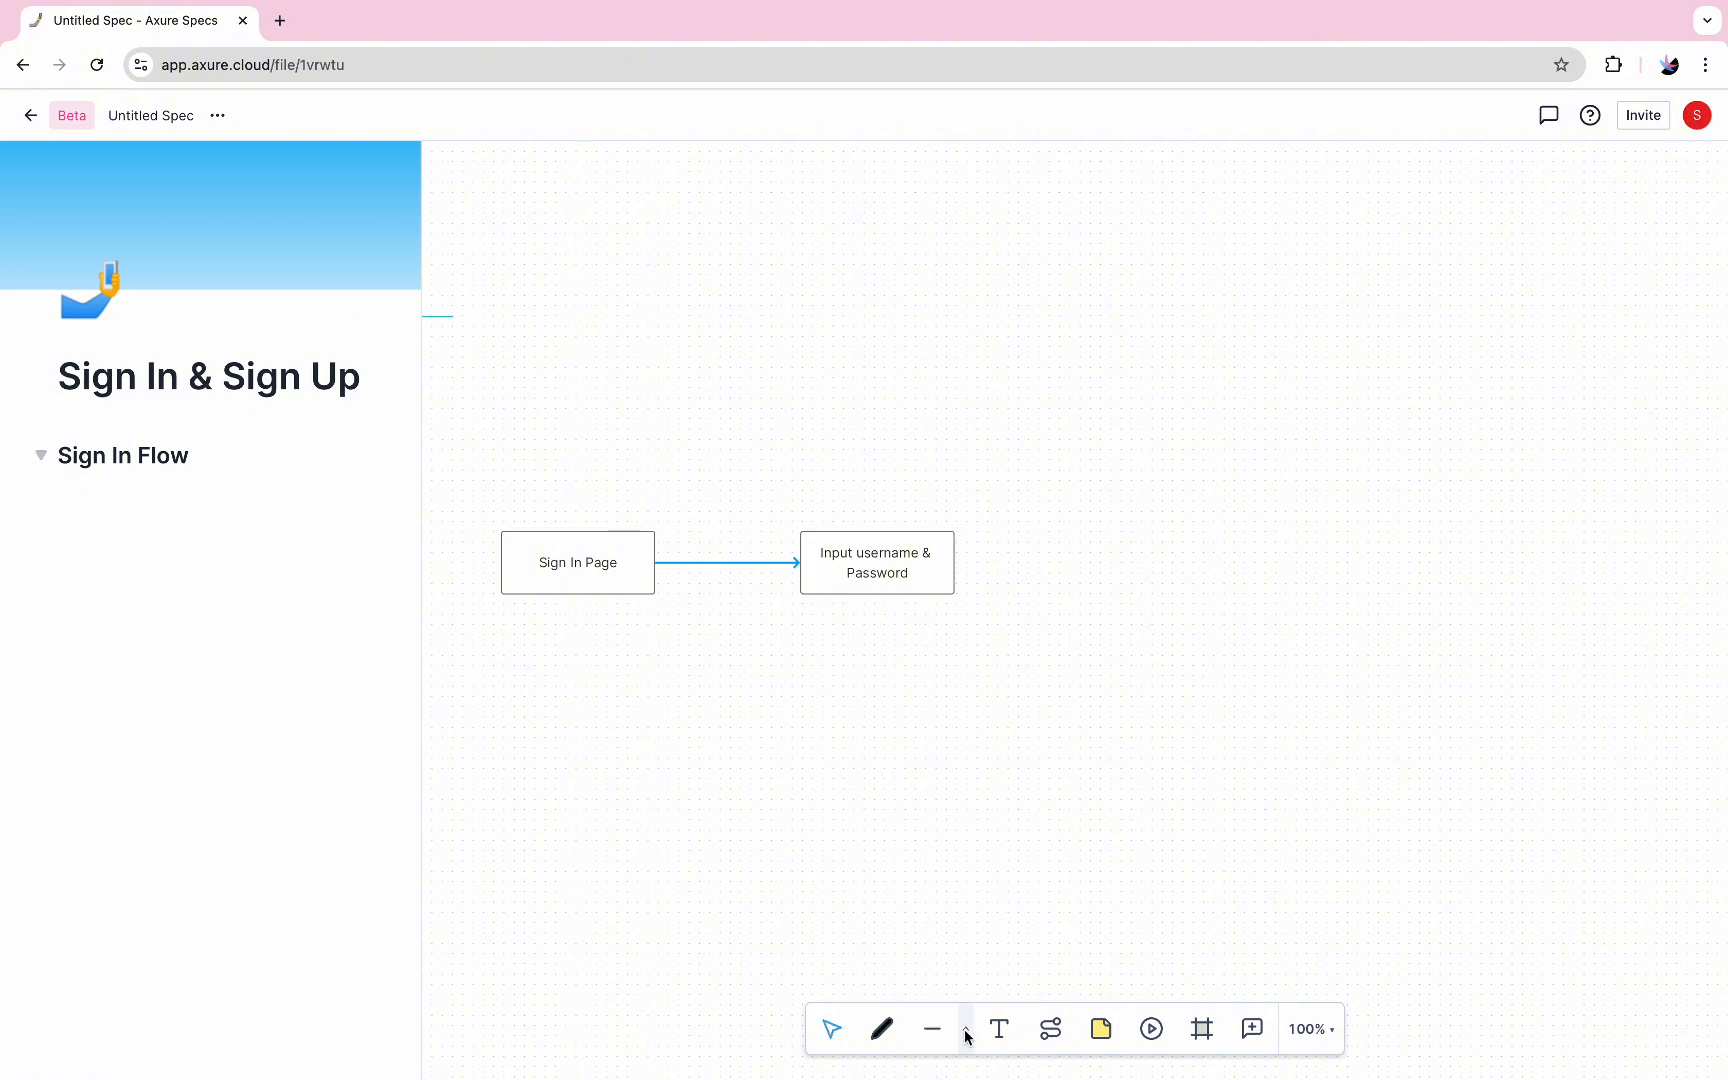
left_click(1170, 540)
double_click(1185, 592)
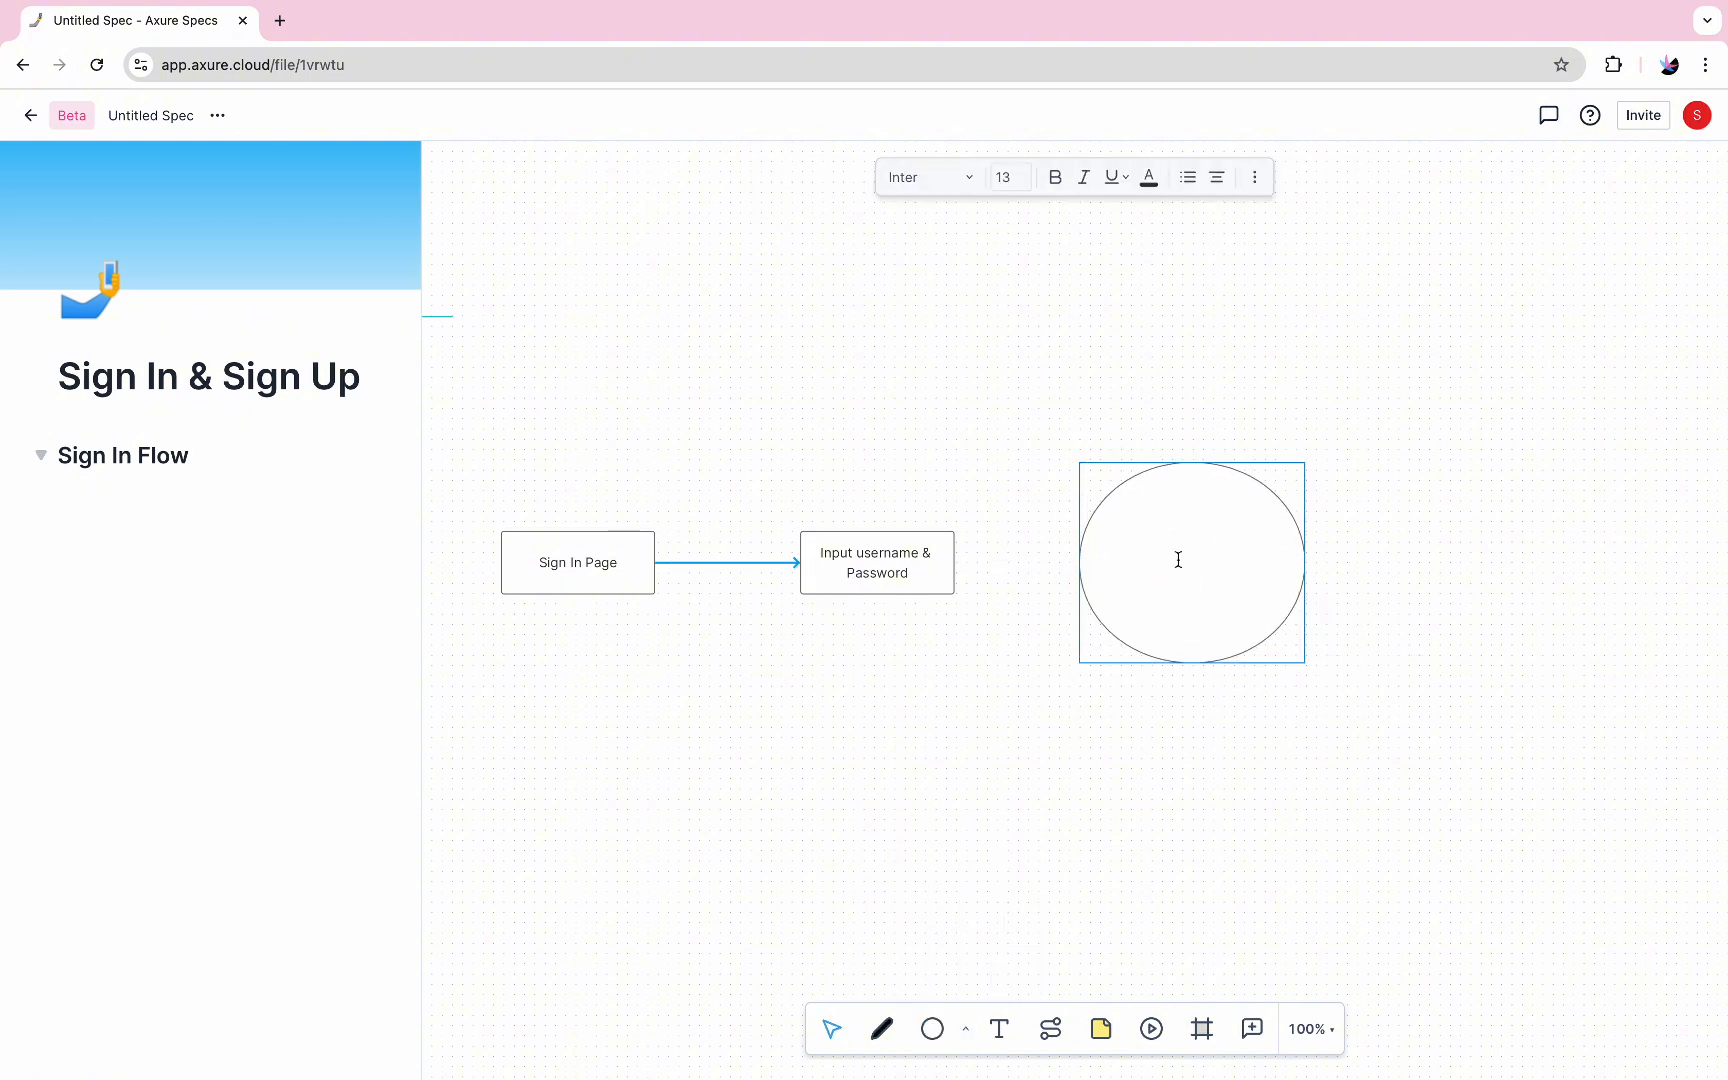
left_click(1270, 685)
left_click_drag(1304, 663, 1136, 519)
left_click_drag(1114, 495, 1111, 563)
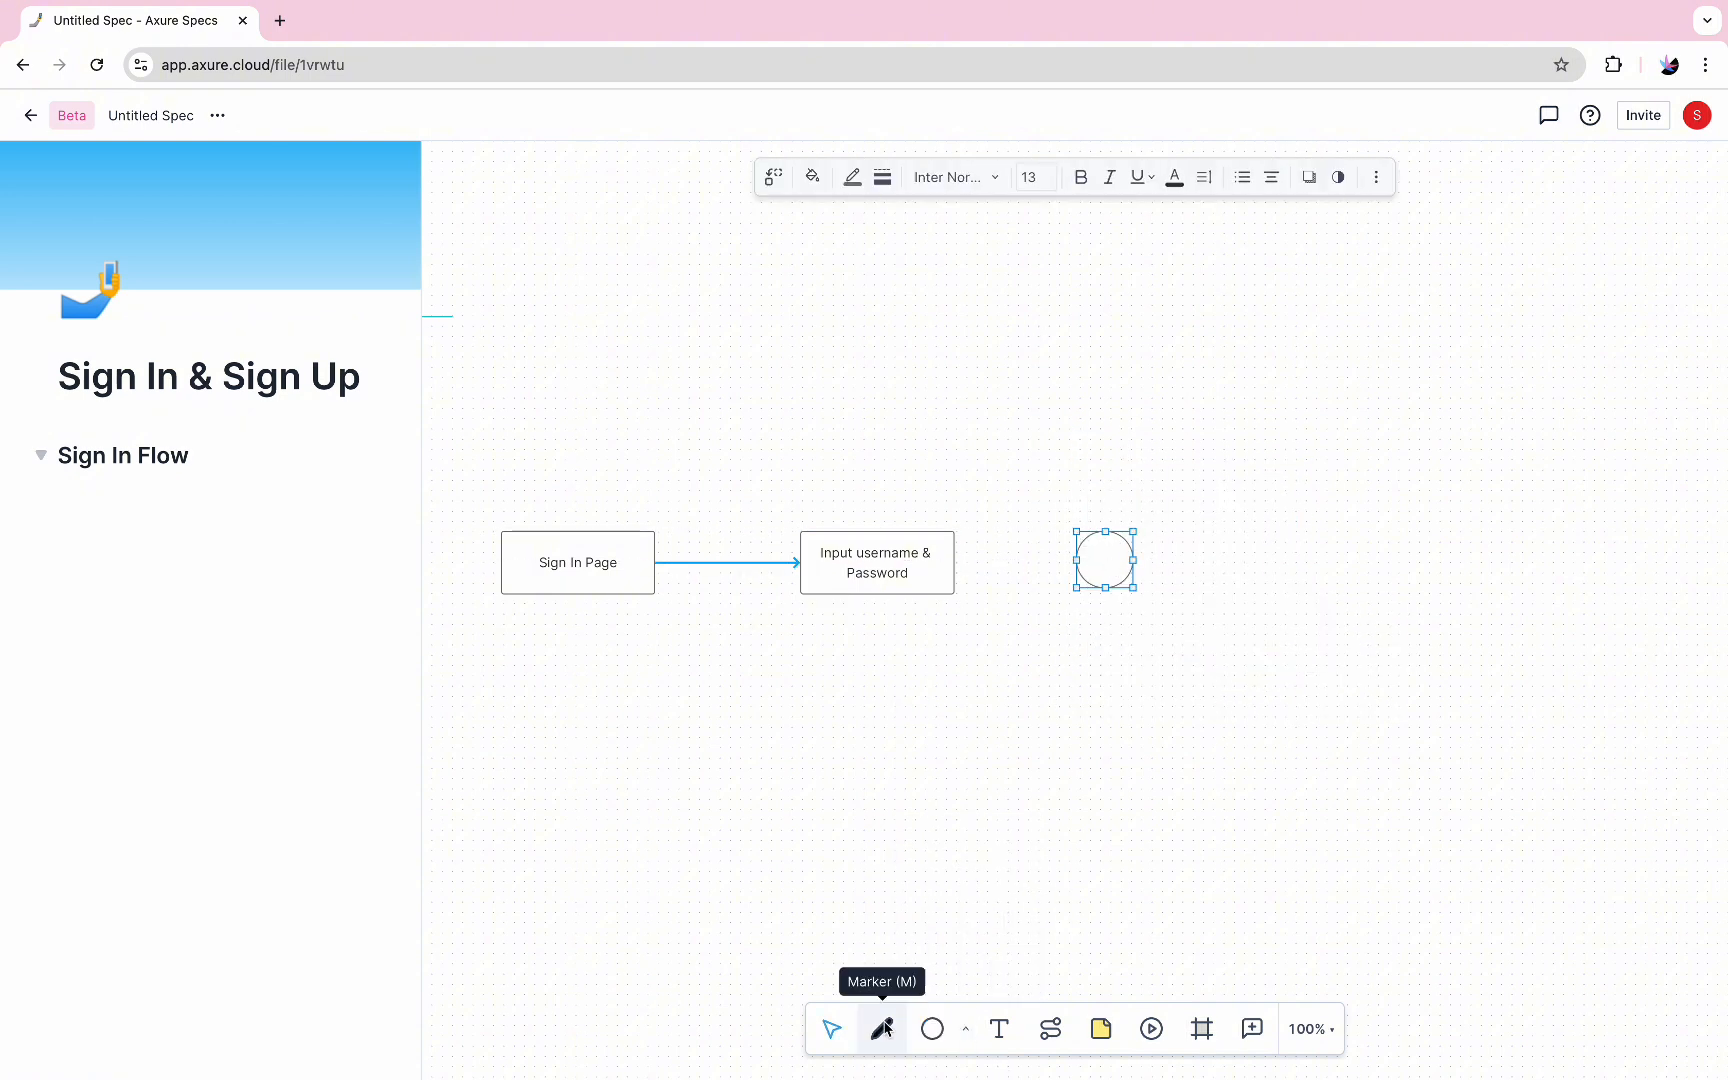
Connect the "Input username & Password" rectangle to the circle with an arrow connector
left_click(1050, 1029)
left_click_drag(955, 562, 1090, 562)
left_click(1105, 543)
left_click(1088, 683)
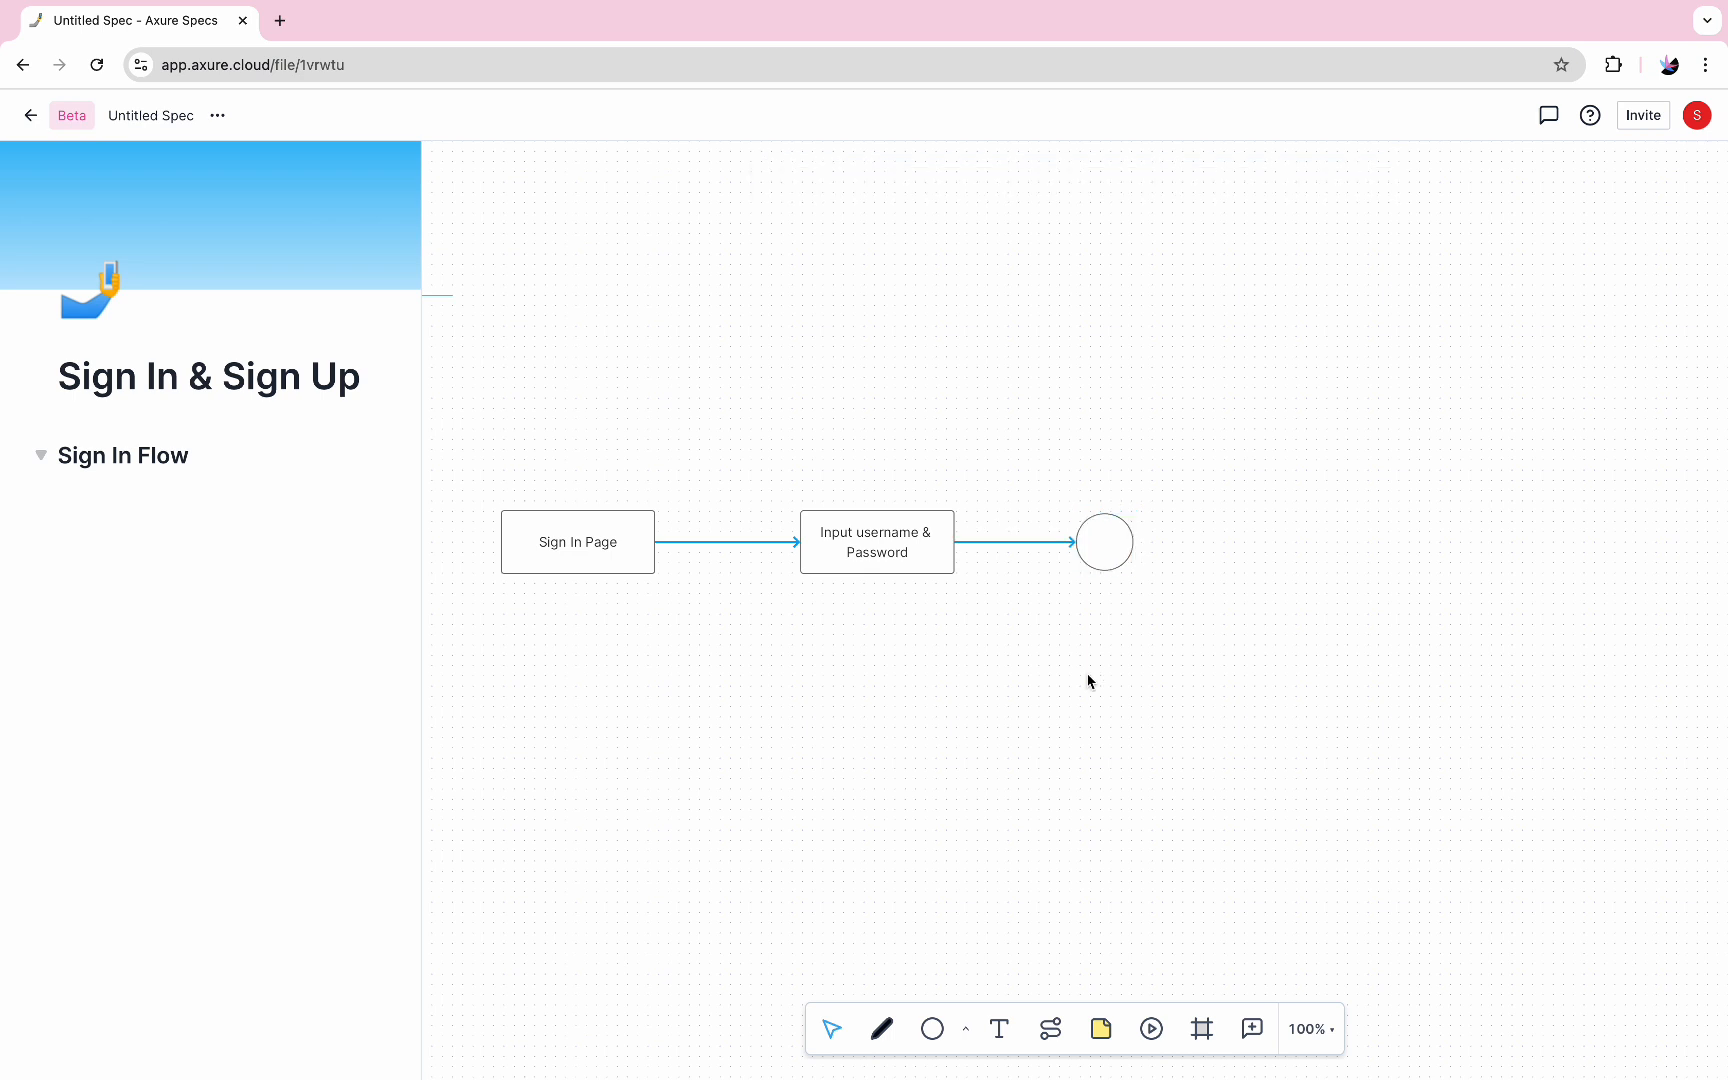
Add a section and resize it to about 695 by 182 so it covers the whole flow chart
left_click(1202, 1029)
left_click_drag(830, 662, 1036, 888)
left_click_drag(947, 753, 852, 740)
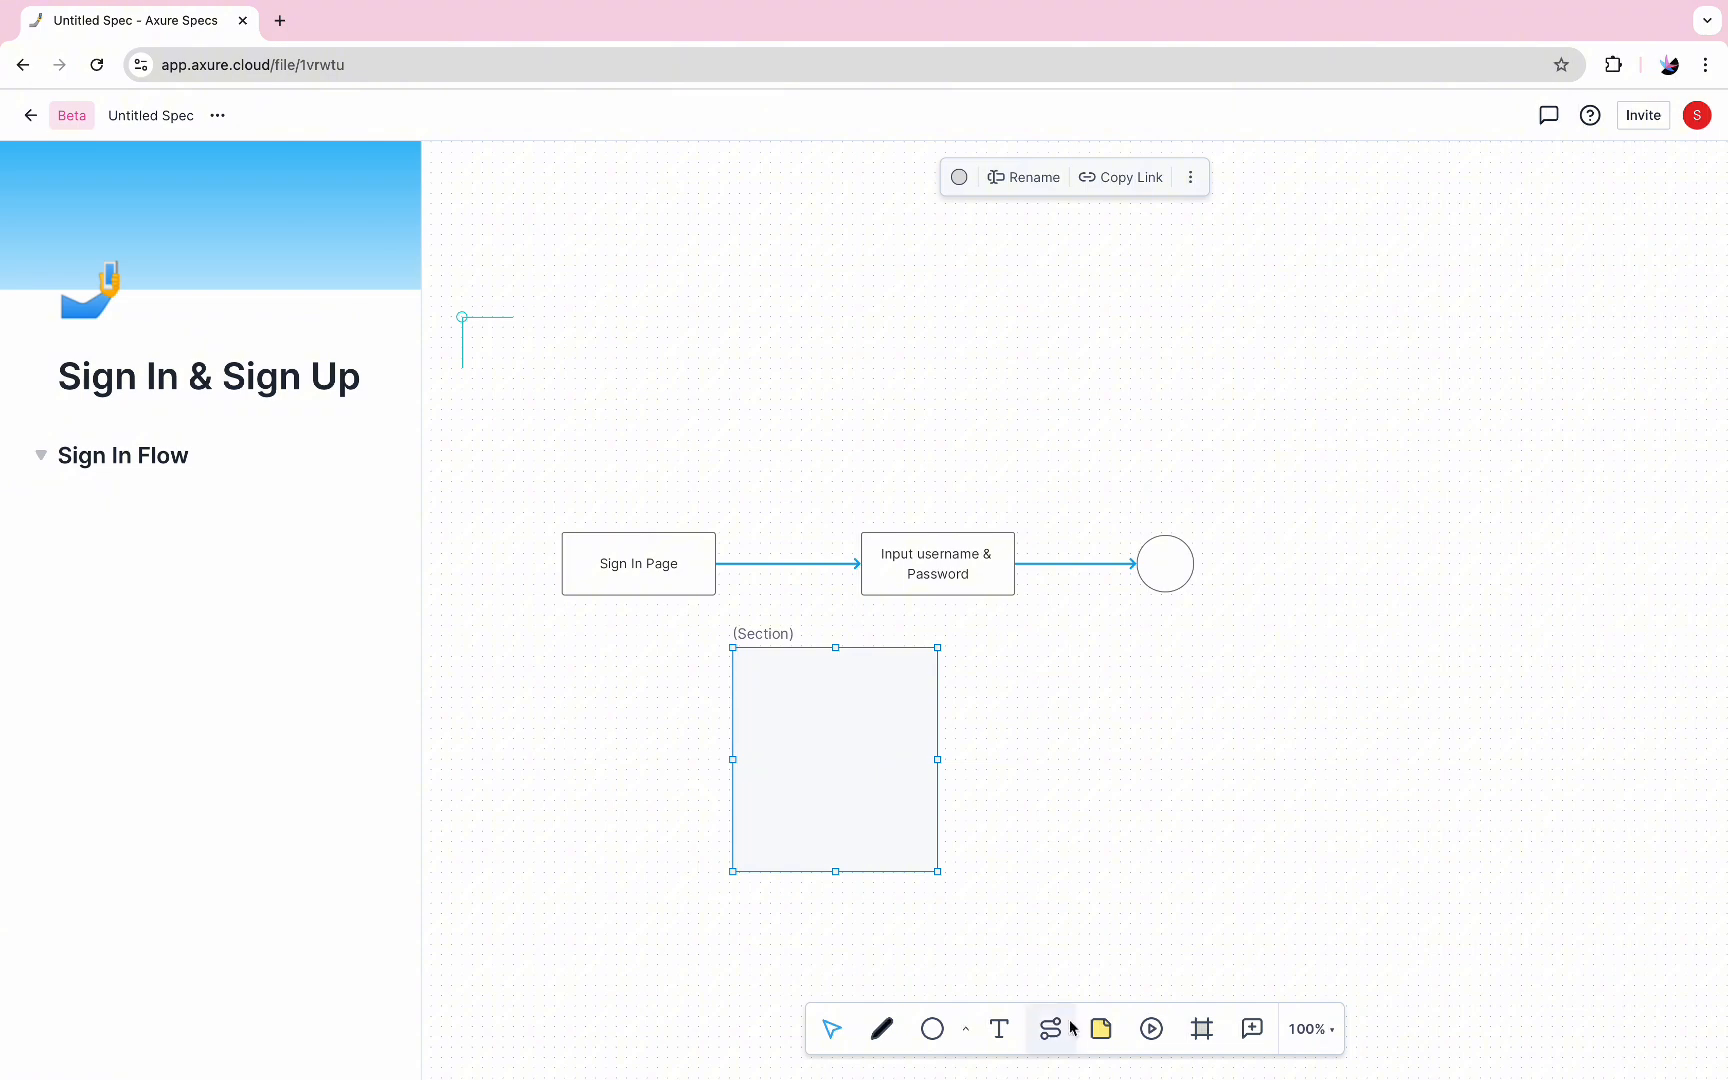
left_click(966, 1029)
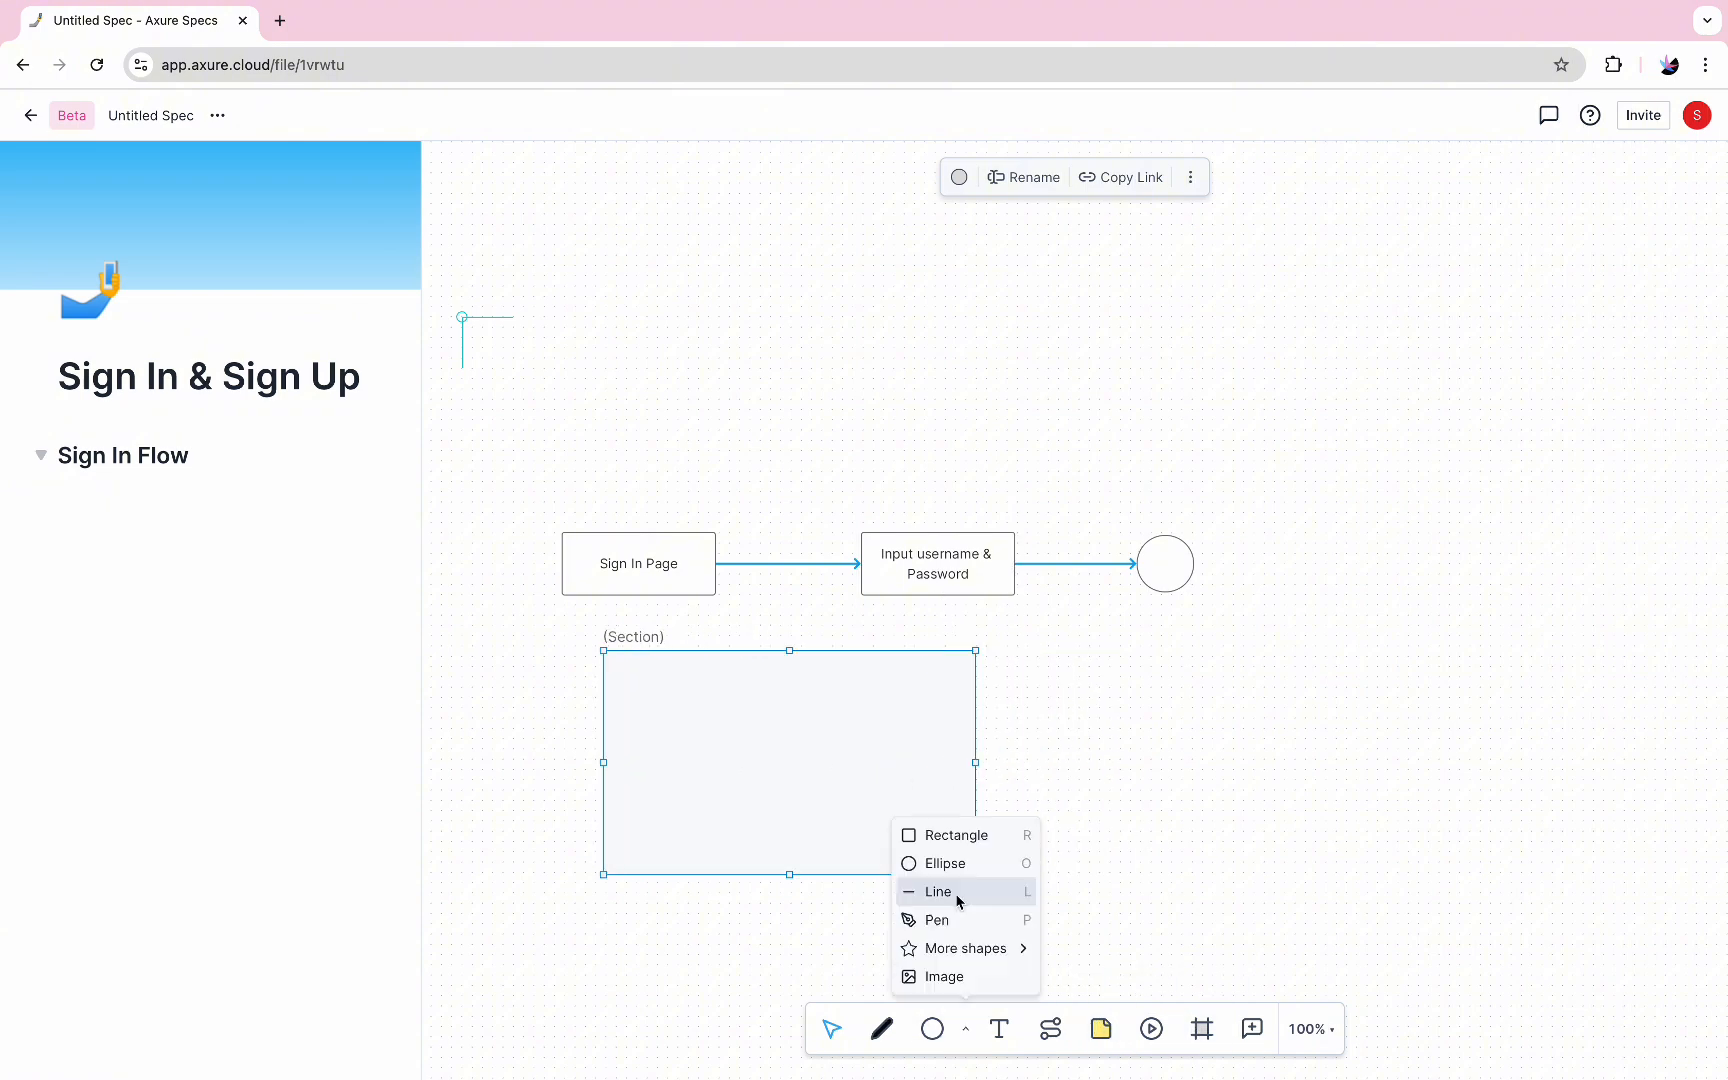
left_click(957, 835)
left_click(721, 752)
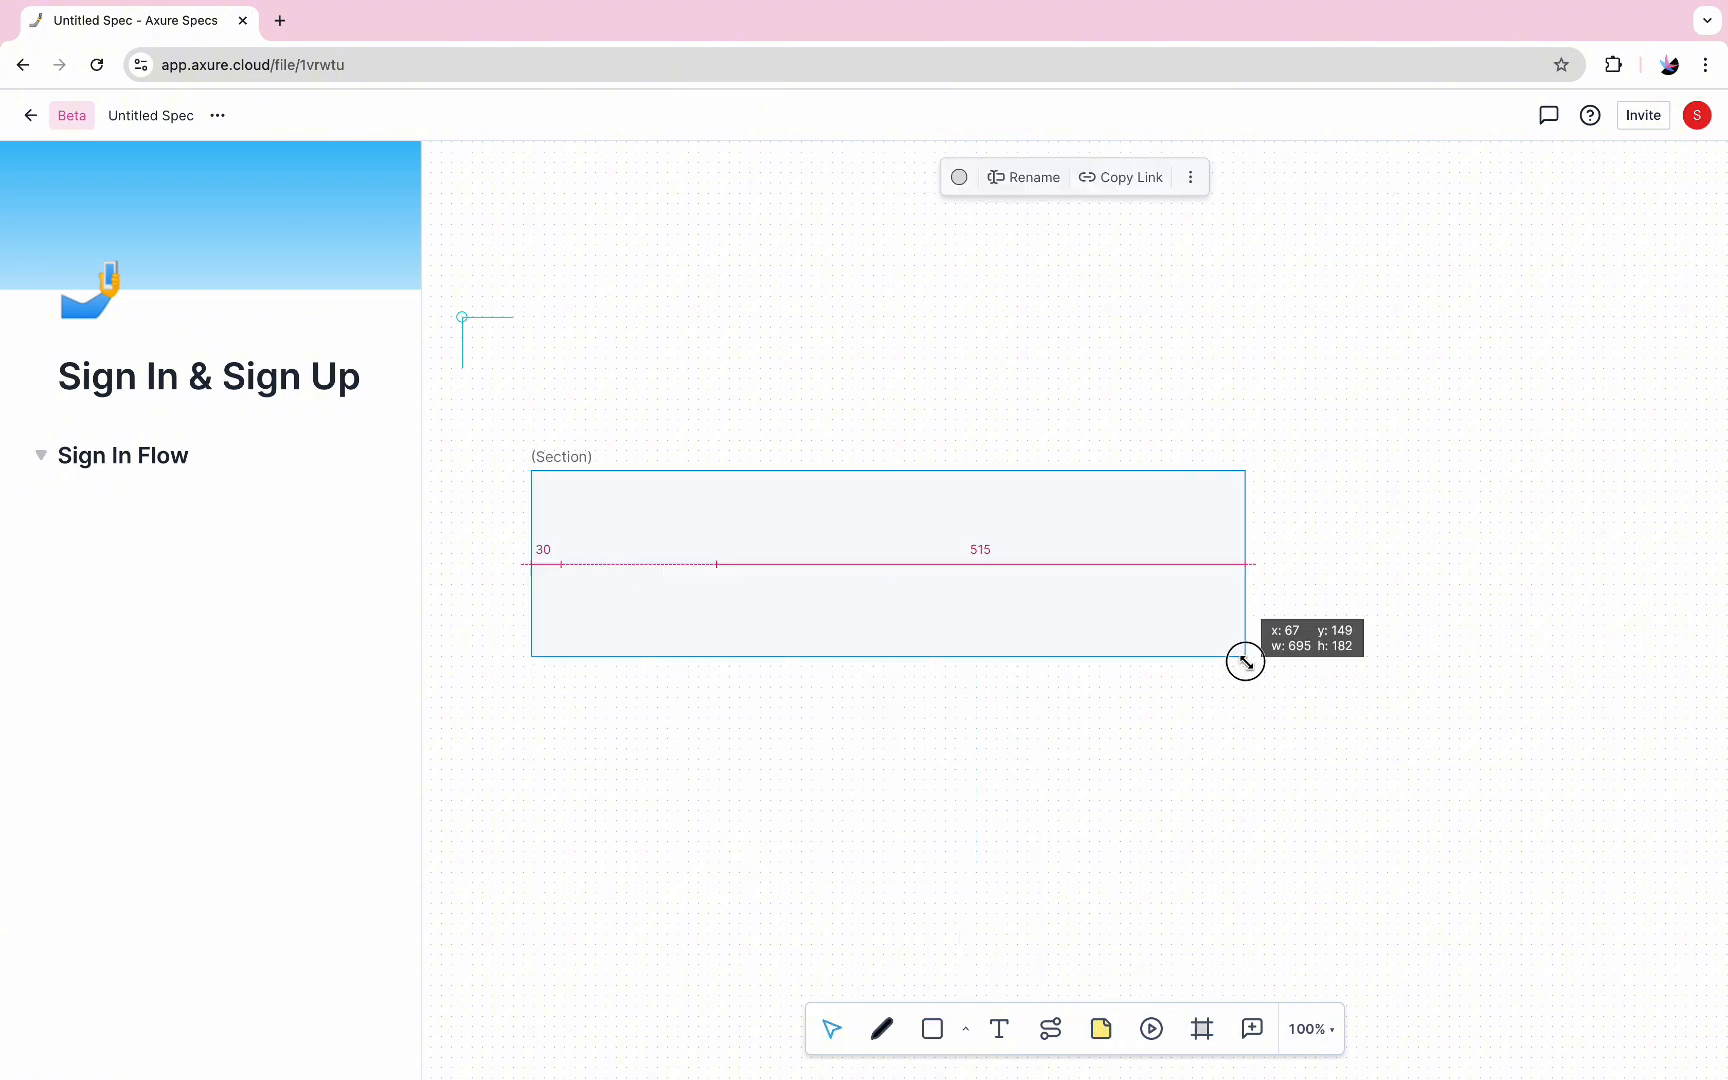
left_click_drag(1242, 660, 1245, 656)
Send the section to the back, behind the flow chart shapes
scroll(849, 756, "up", 5)
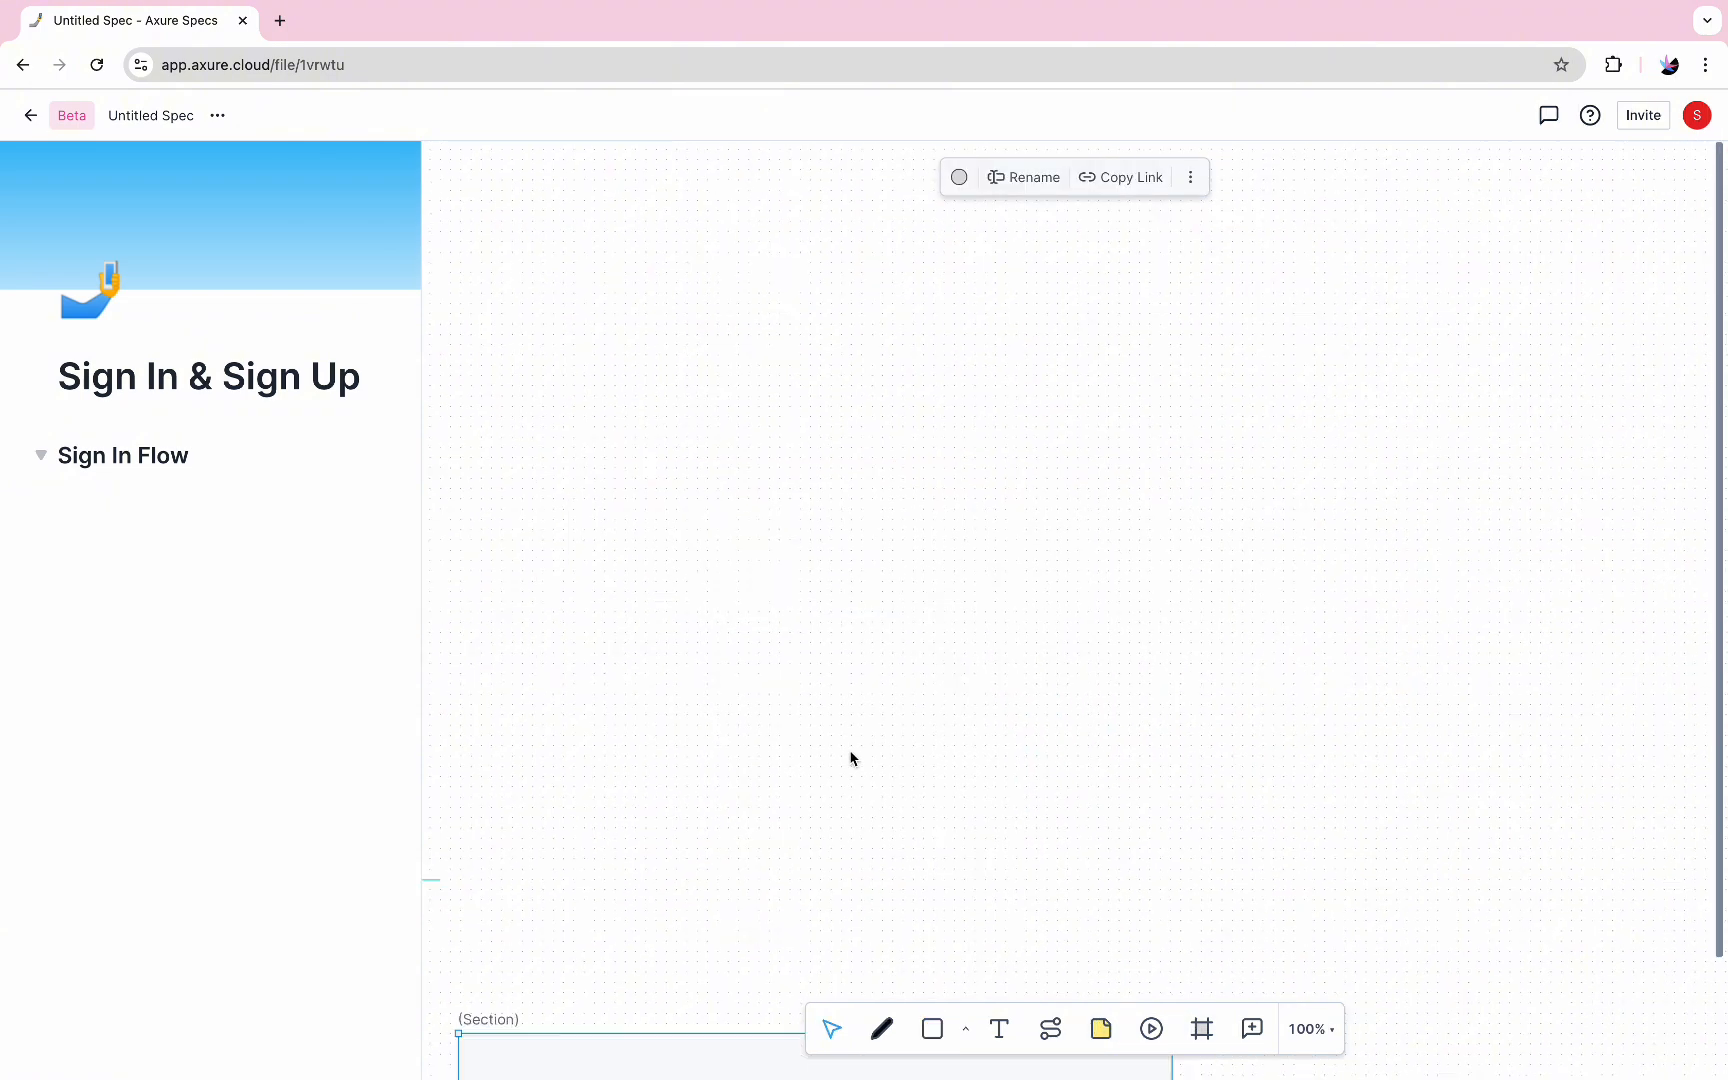
scroll(849, 756, "down", 4)
right_click(856, 740)
mouse_move(1088, 995)
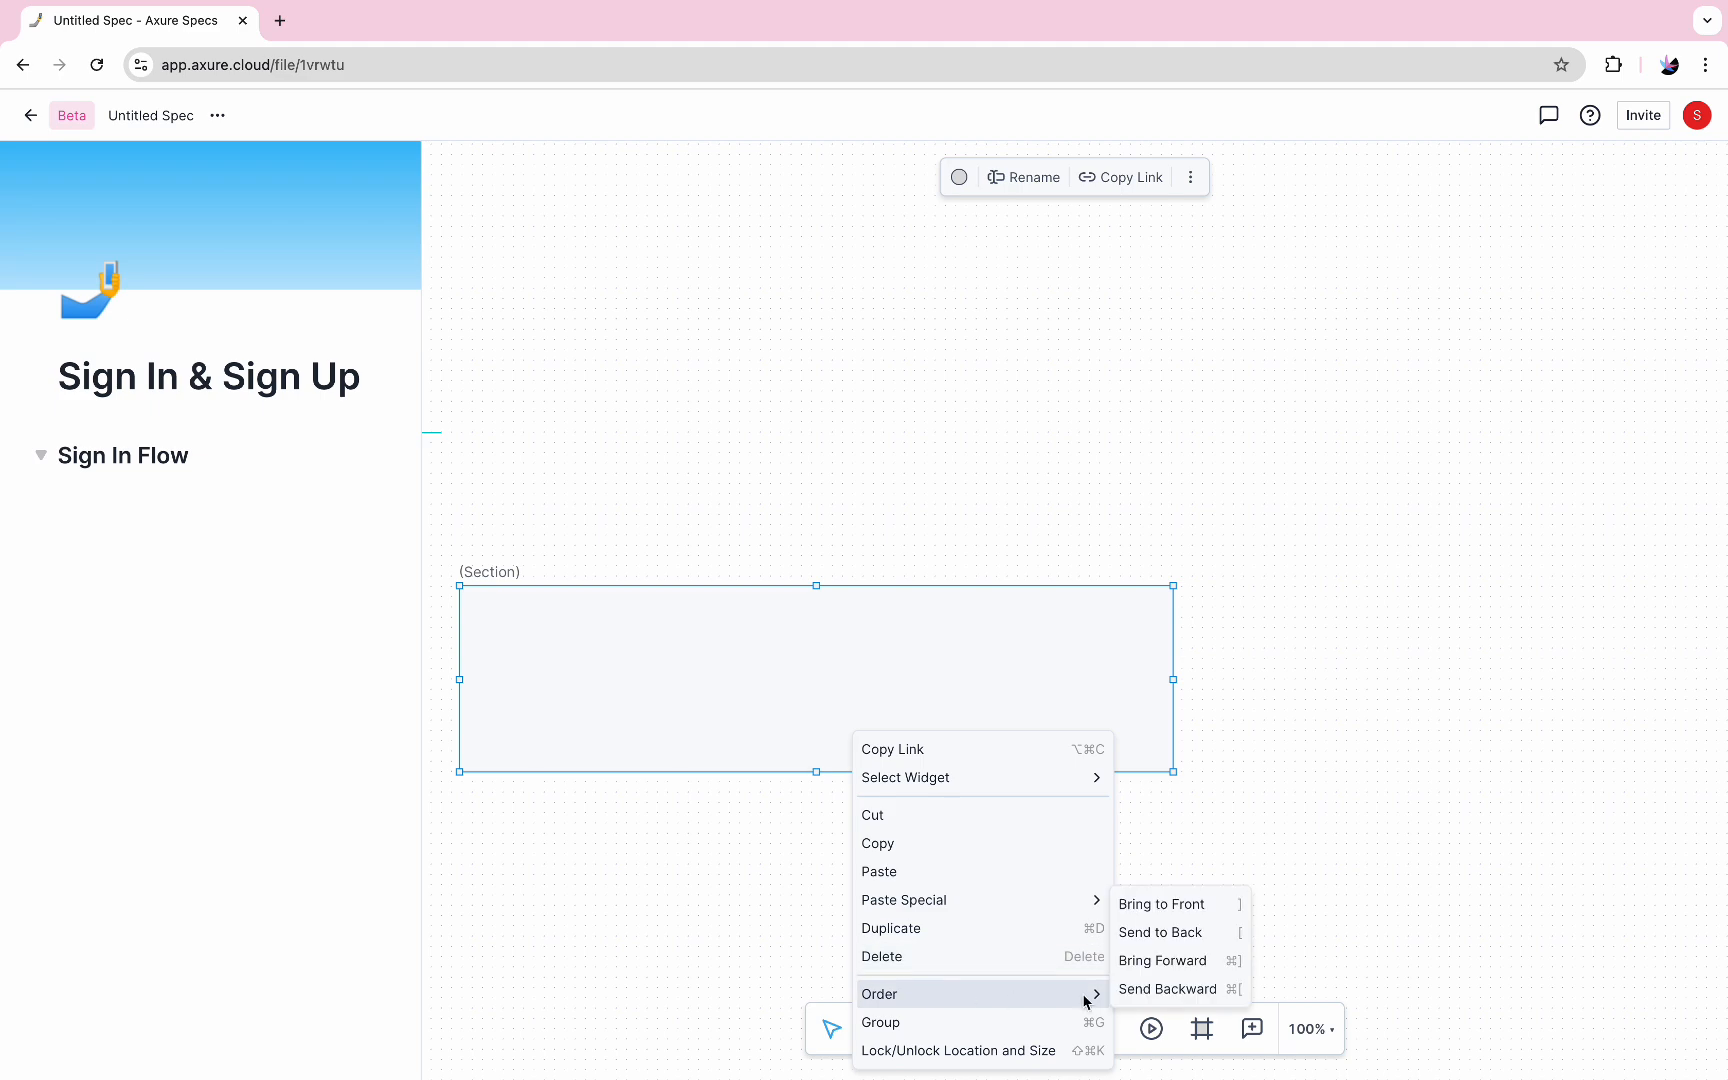
left_click(1162, 930)
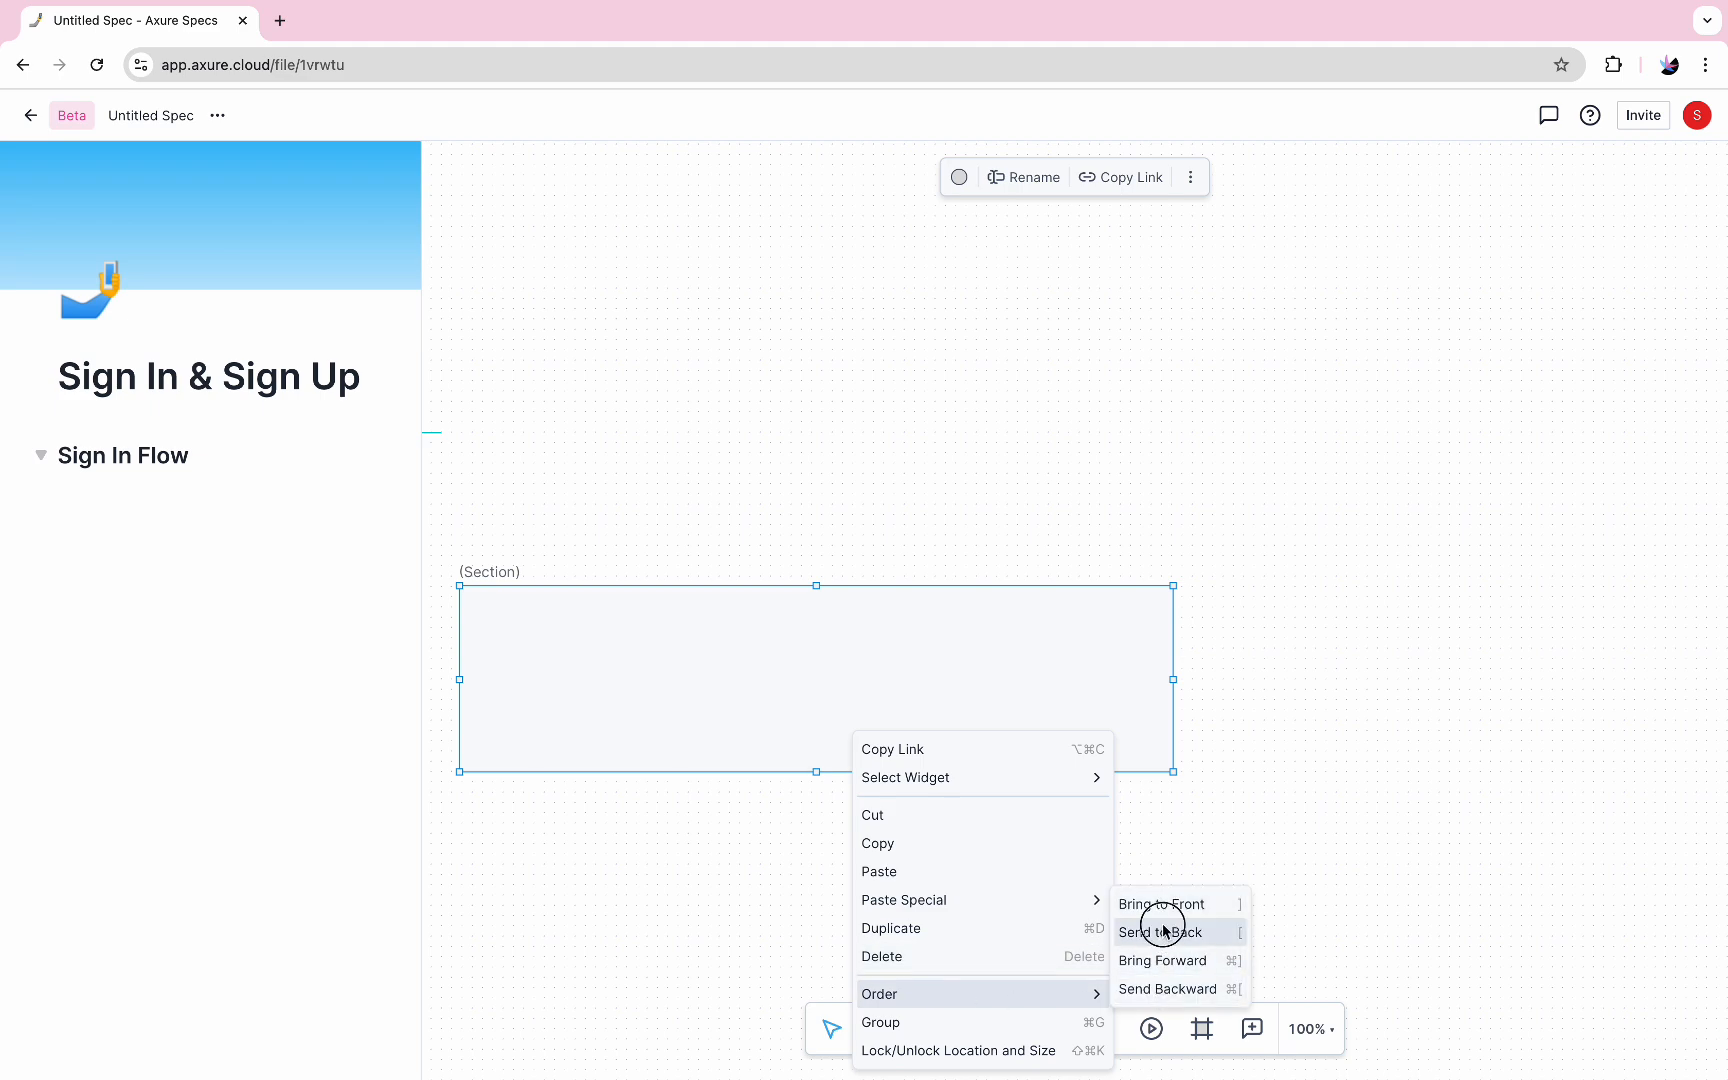
left_click(1092, 760)
left_click(1130, 825)
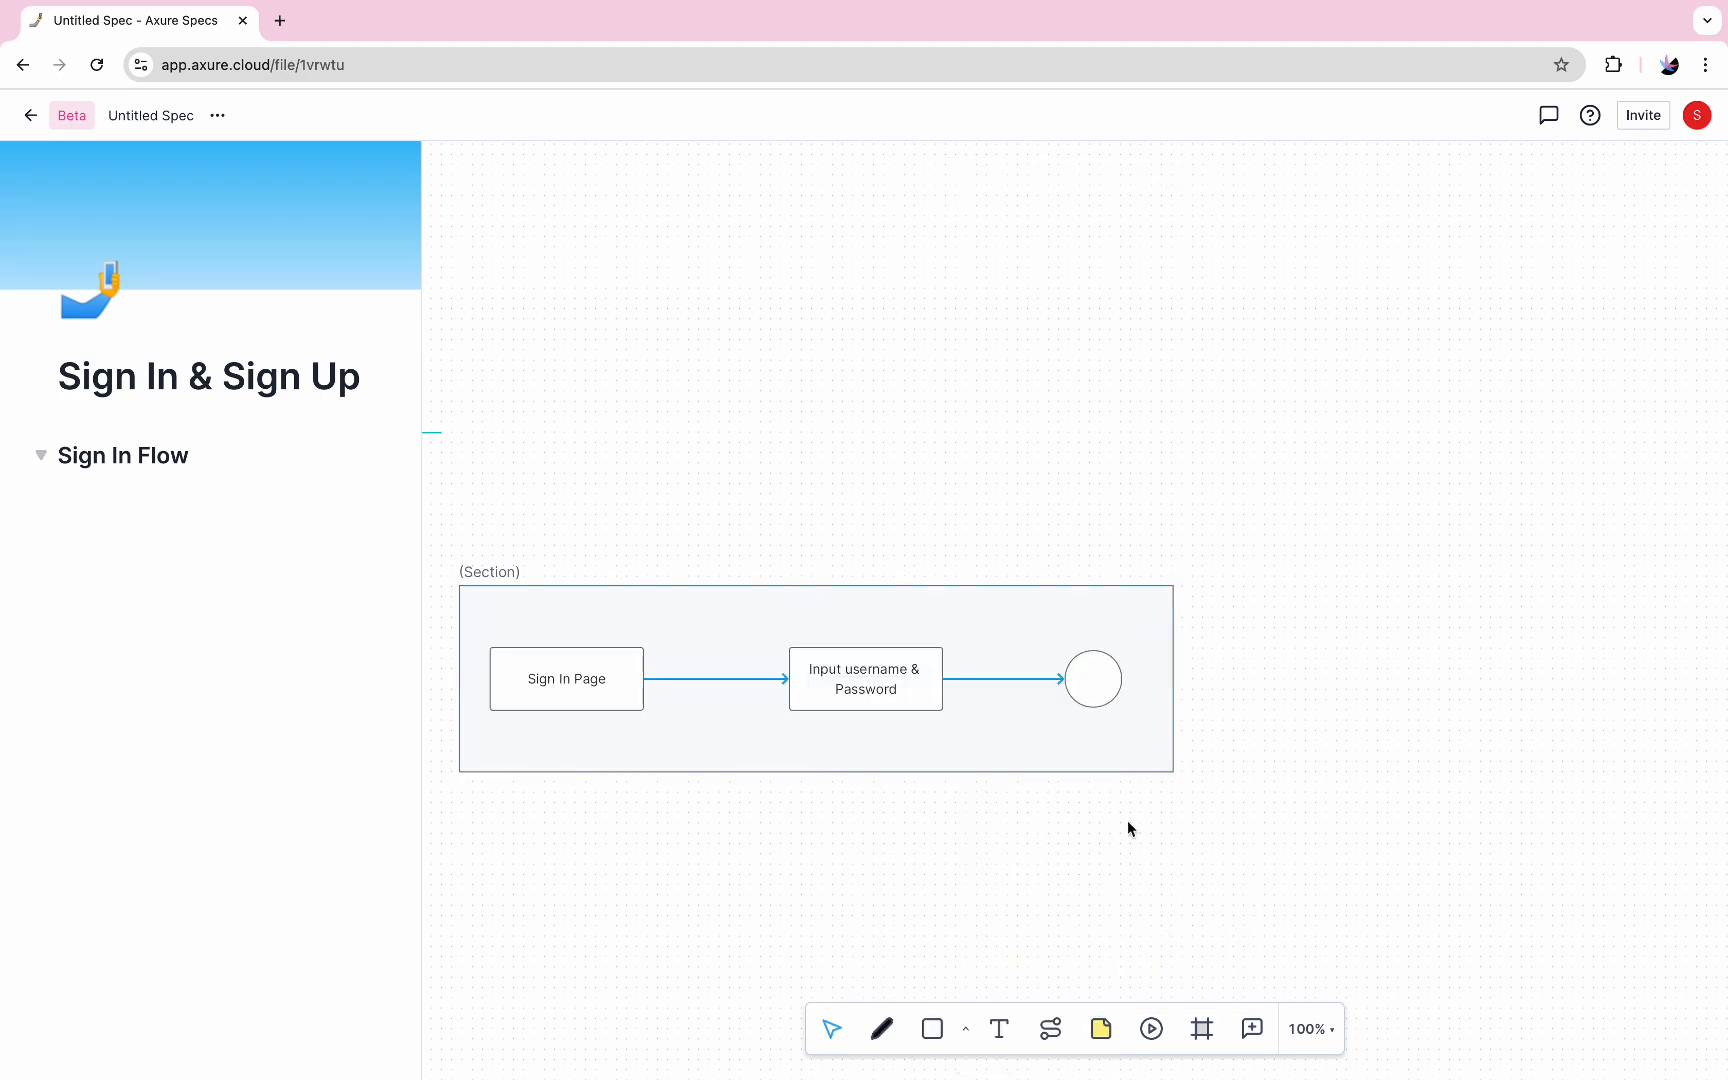
Embed the OMINI E-Commerce Shop Template prototype in an inline frame using its share link, and place the frame below the section
scroll(1140, 750, "down", 3)
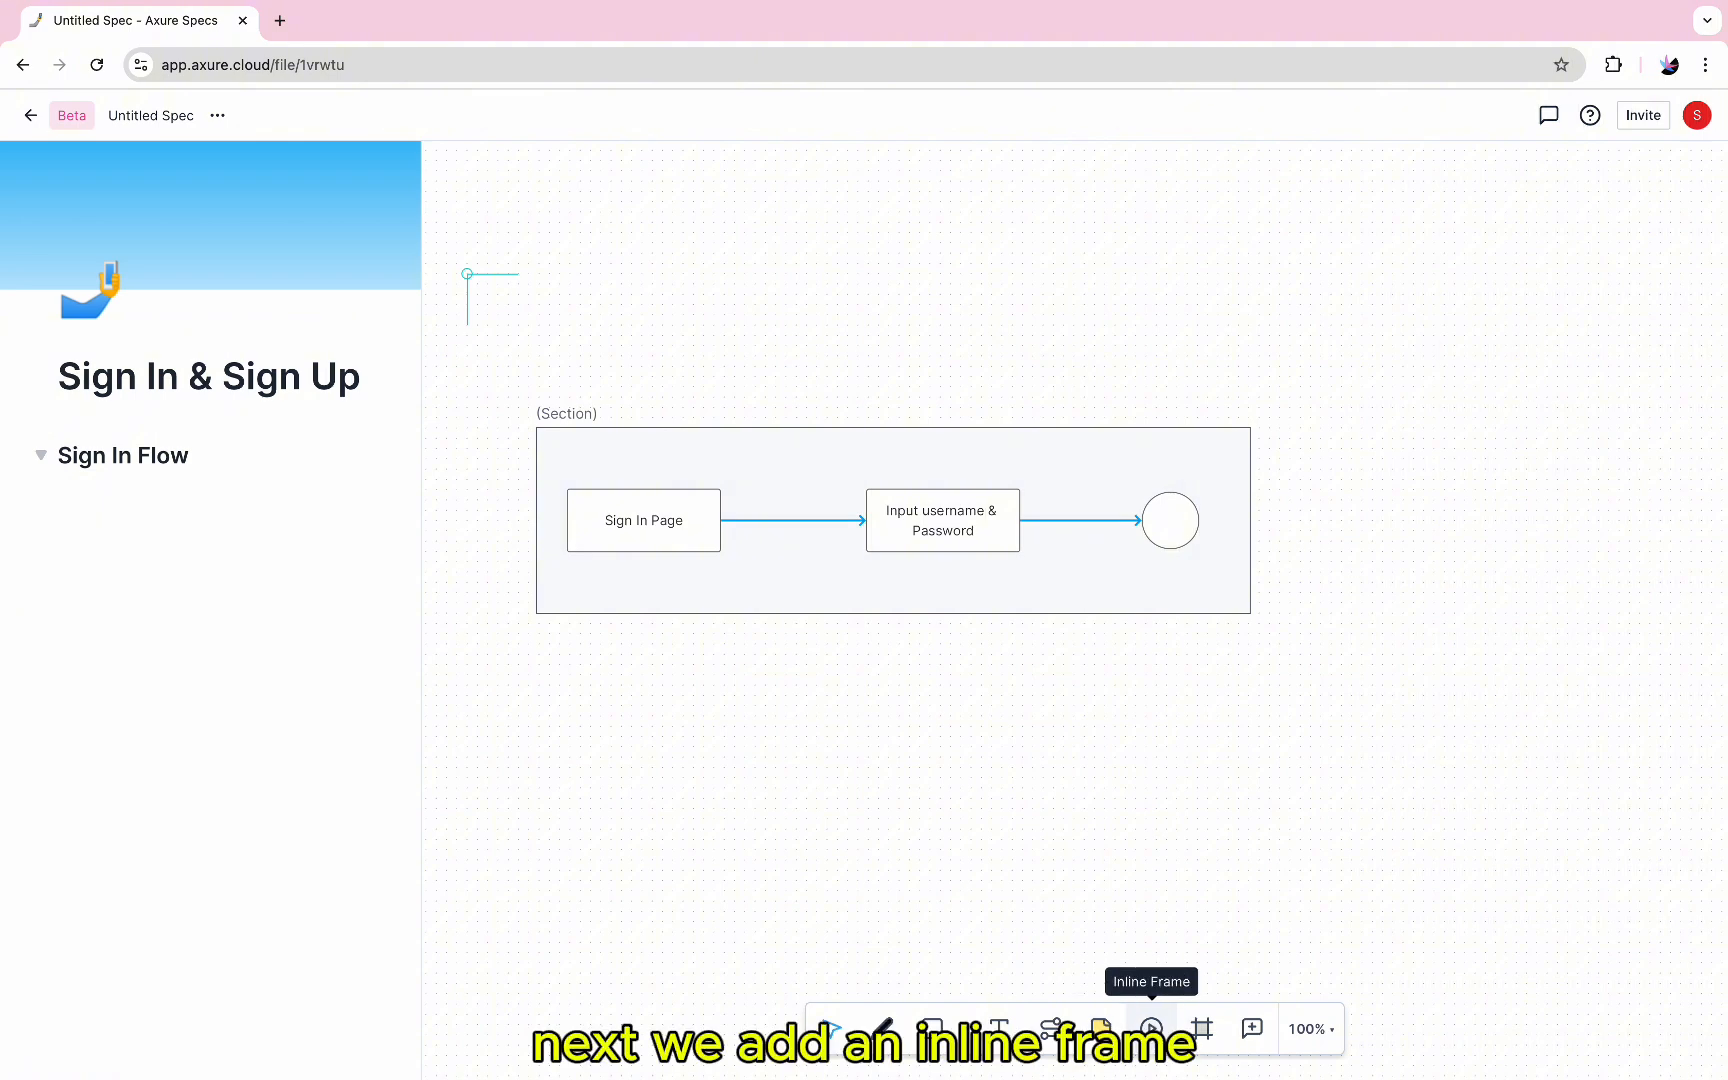
left_click(1151, 1028)
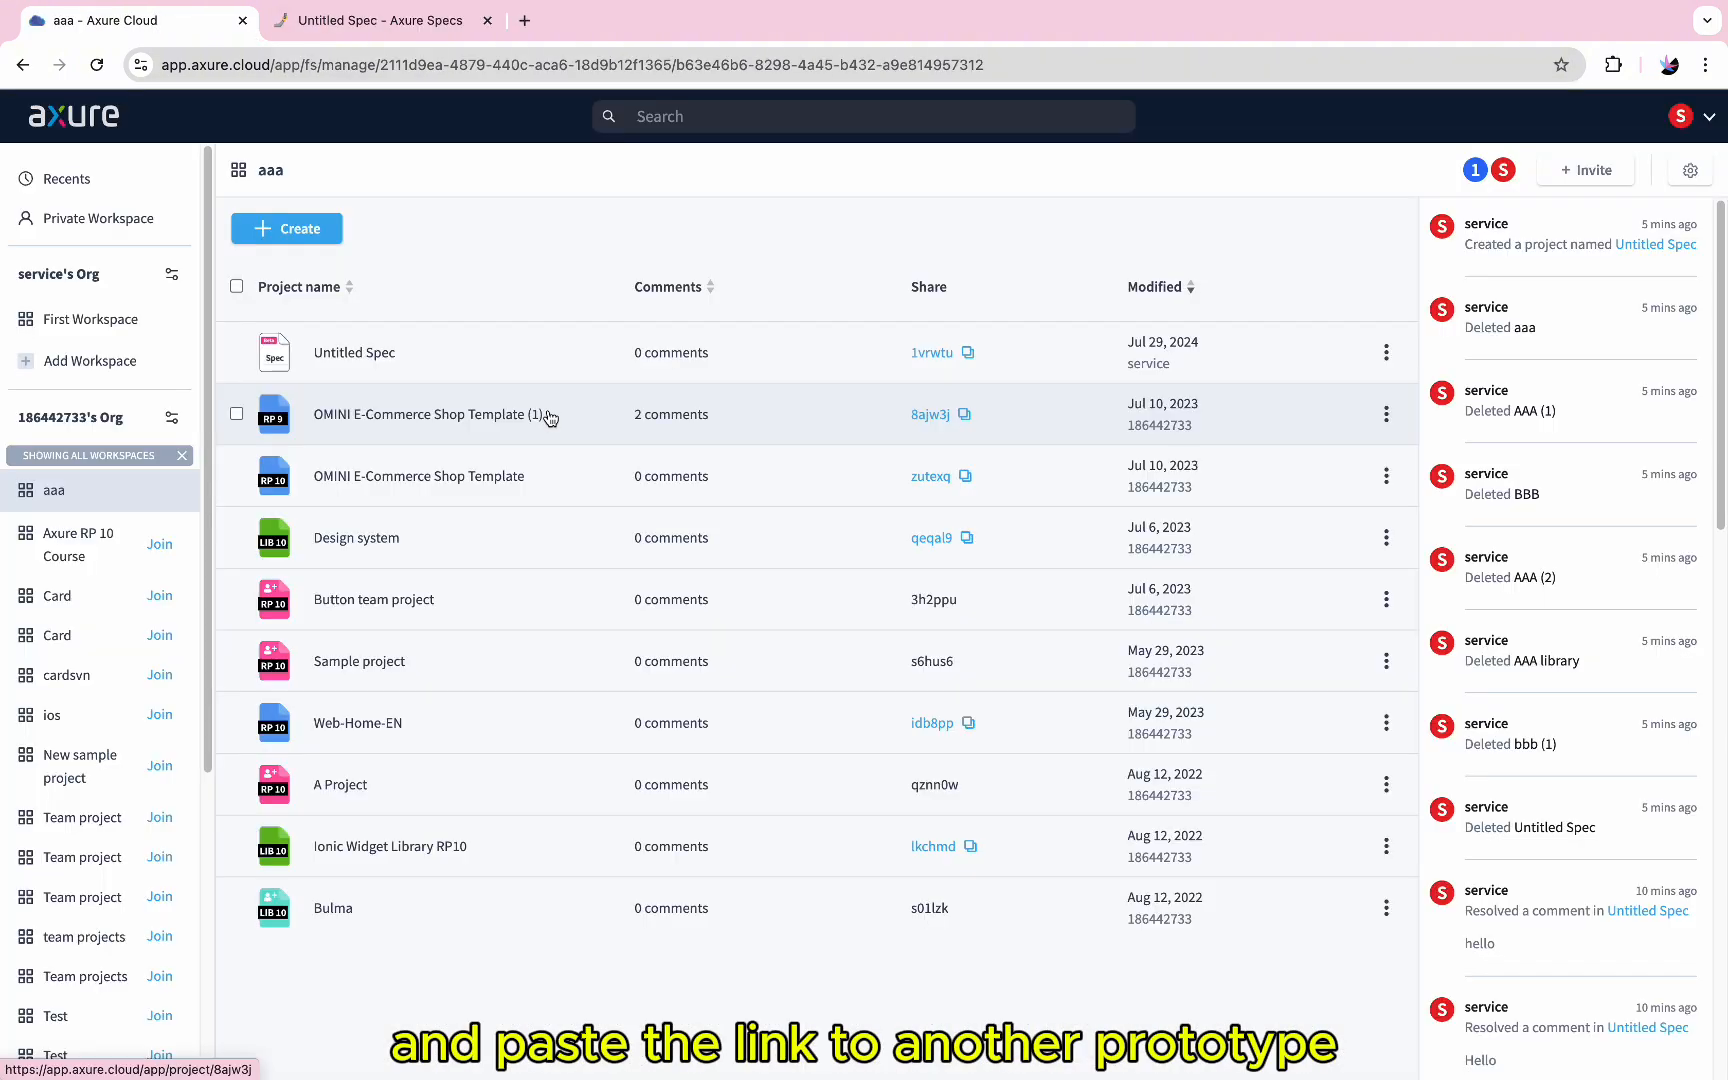
left_click(413, 20)
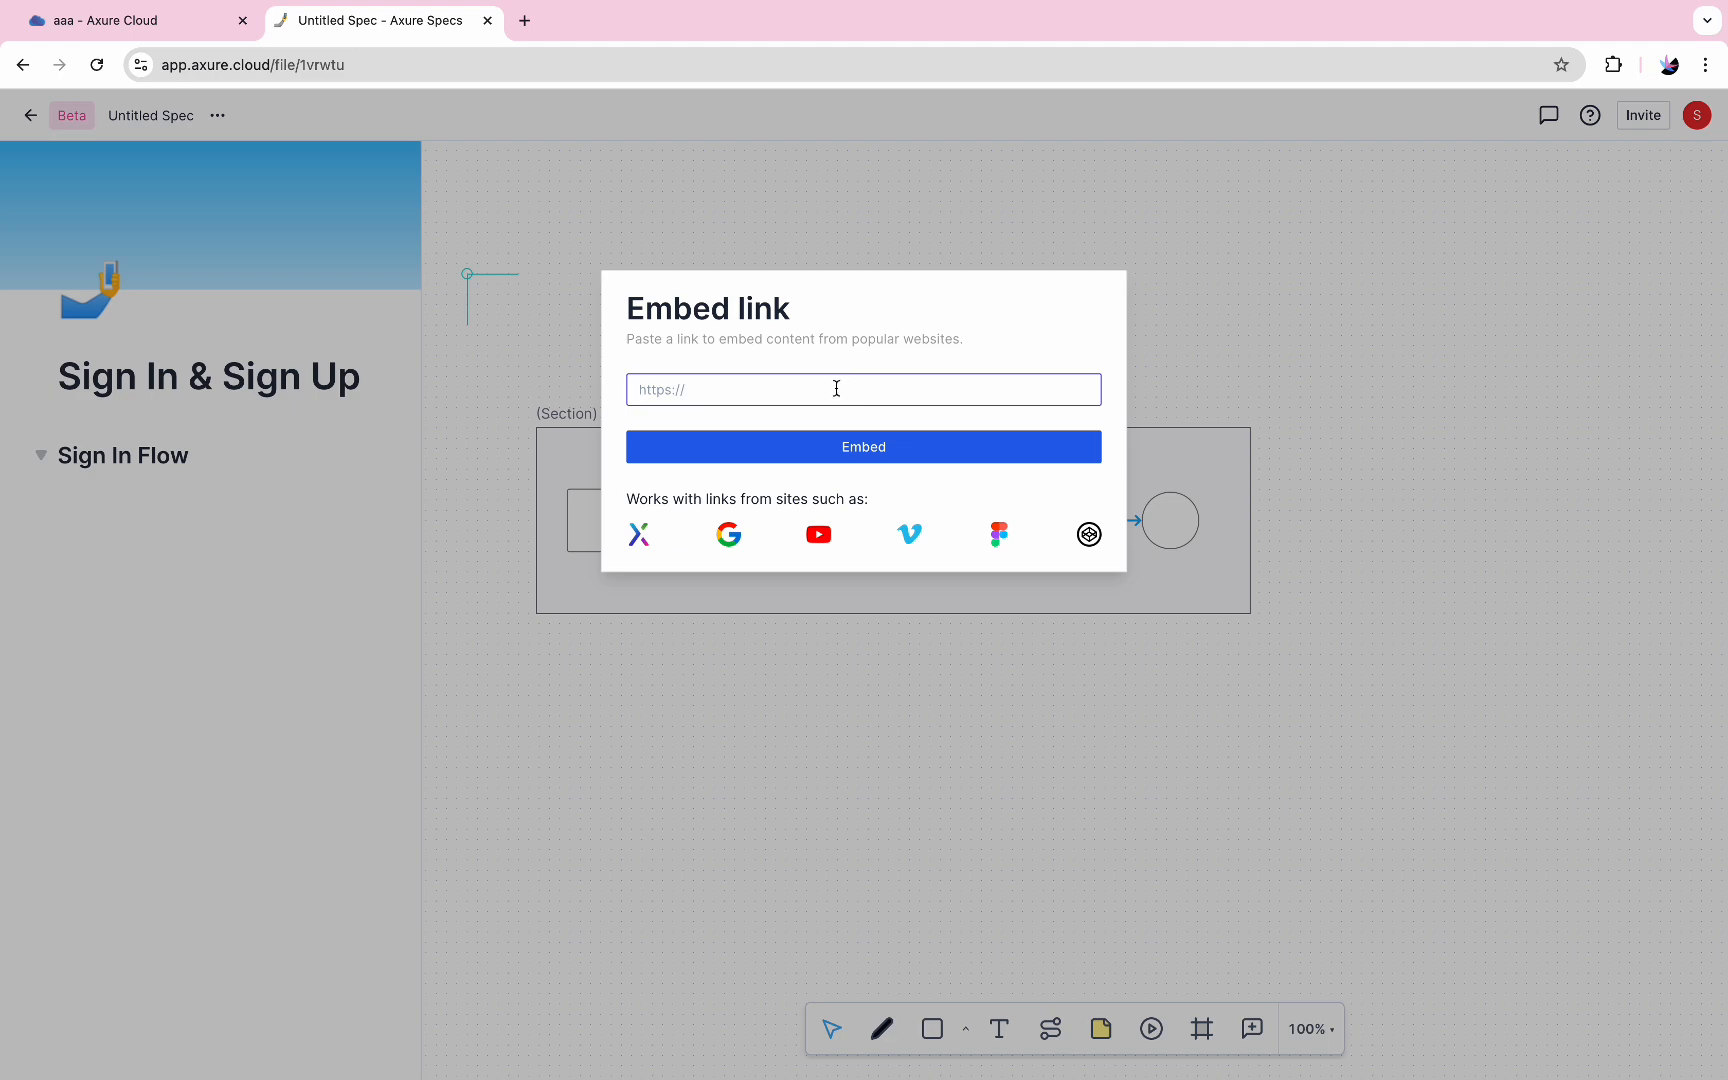
type("https://zutexq.axshare.com/")
left_click(829, 451)
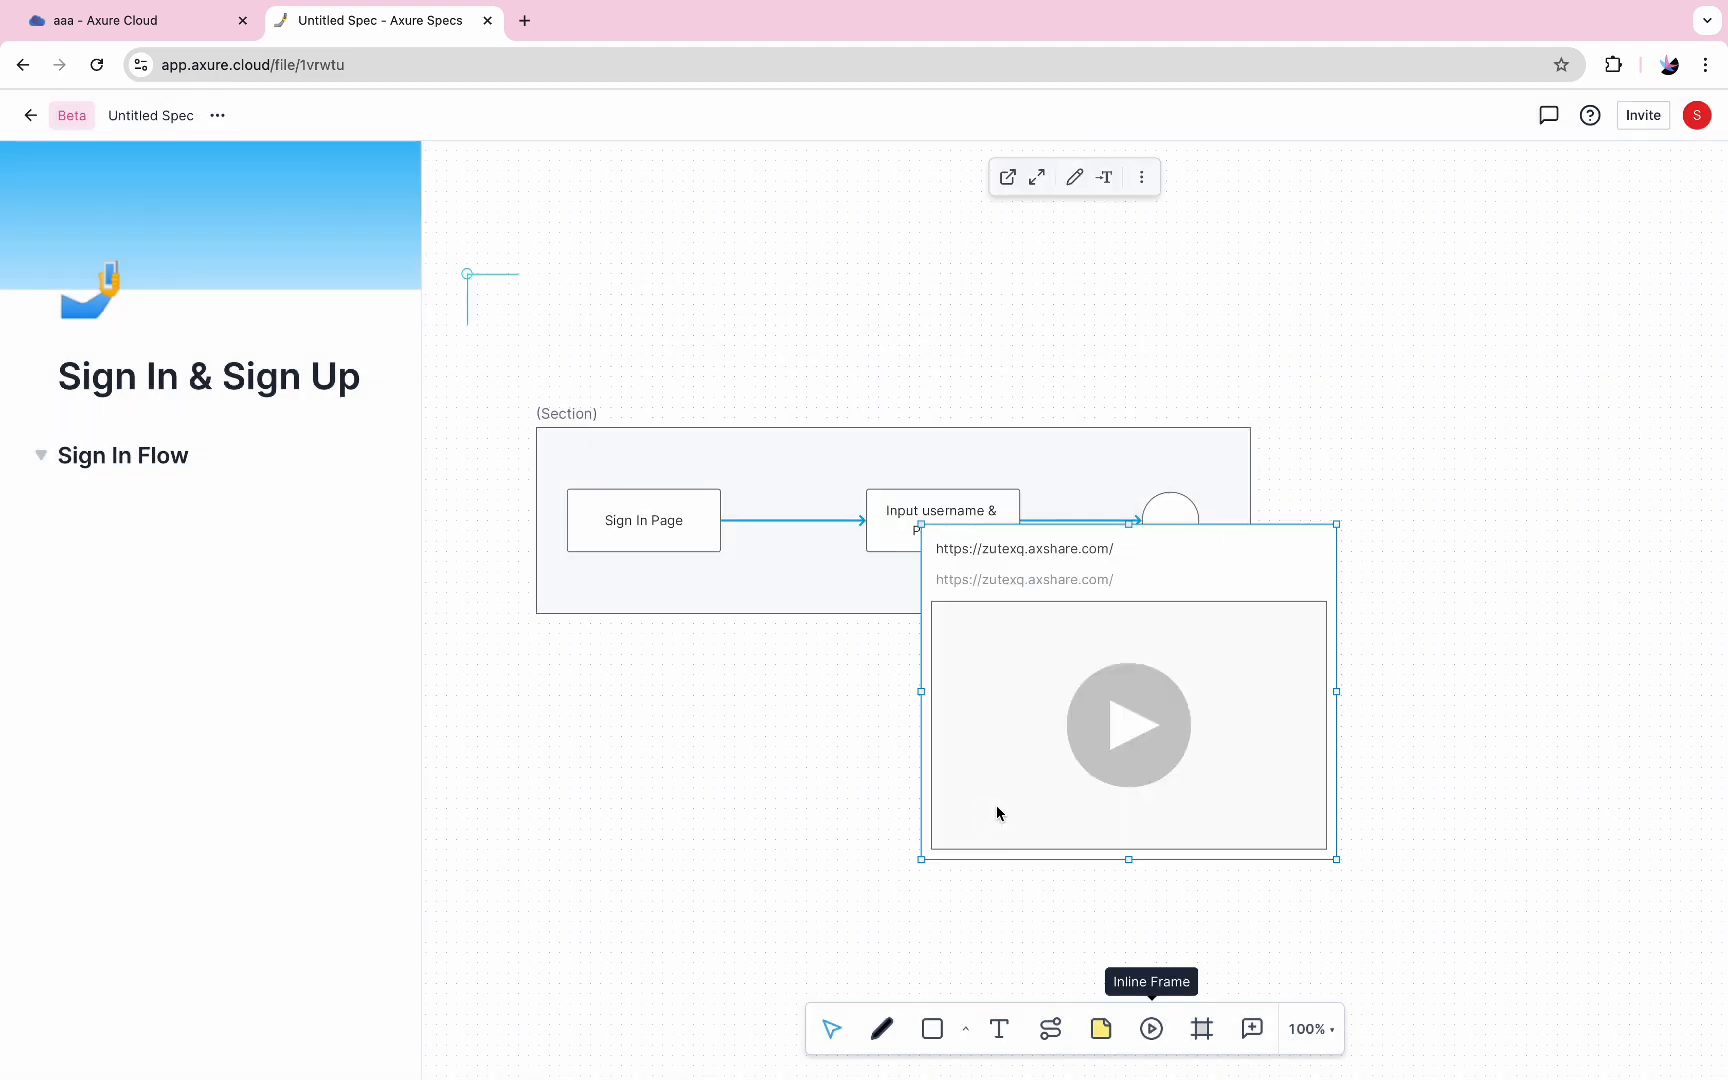
left_click_drag(1049, 740, 775, 849)
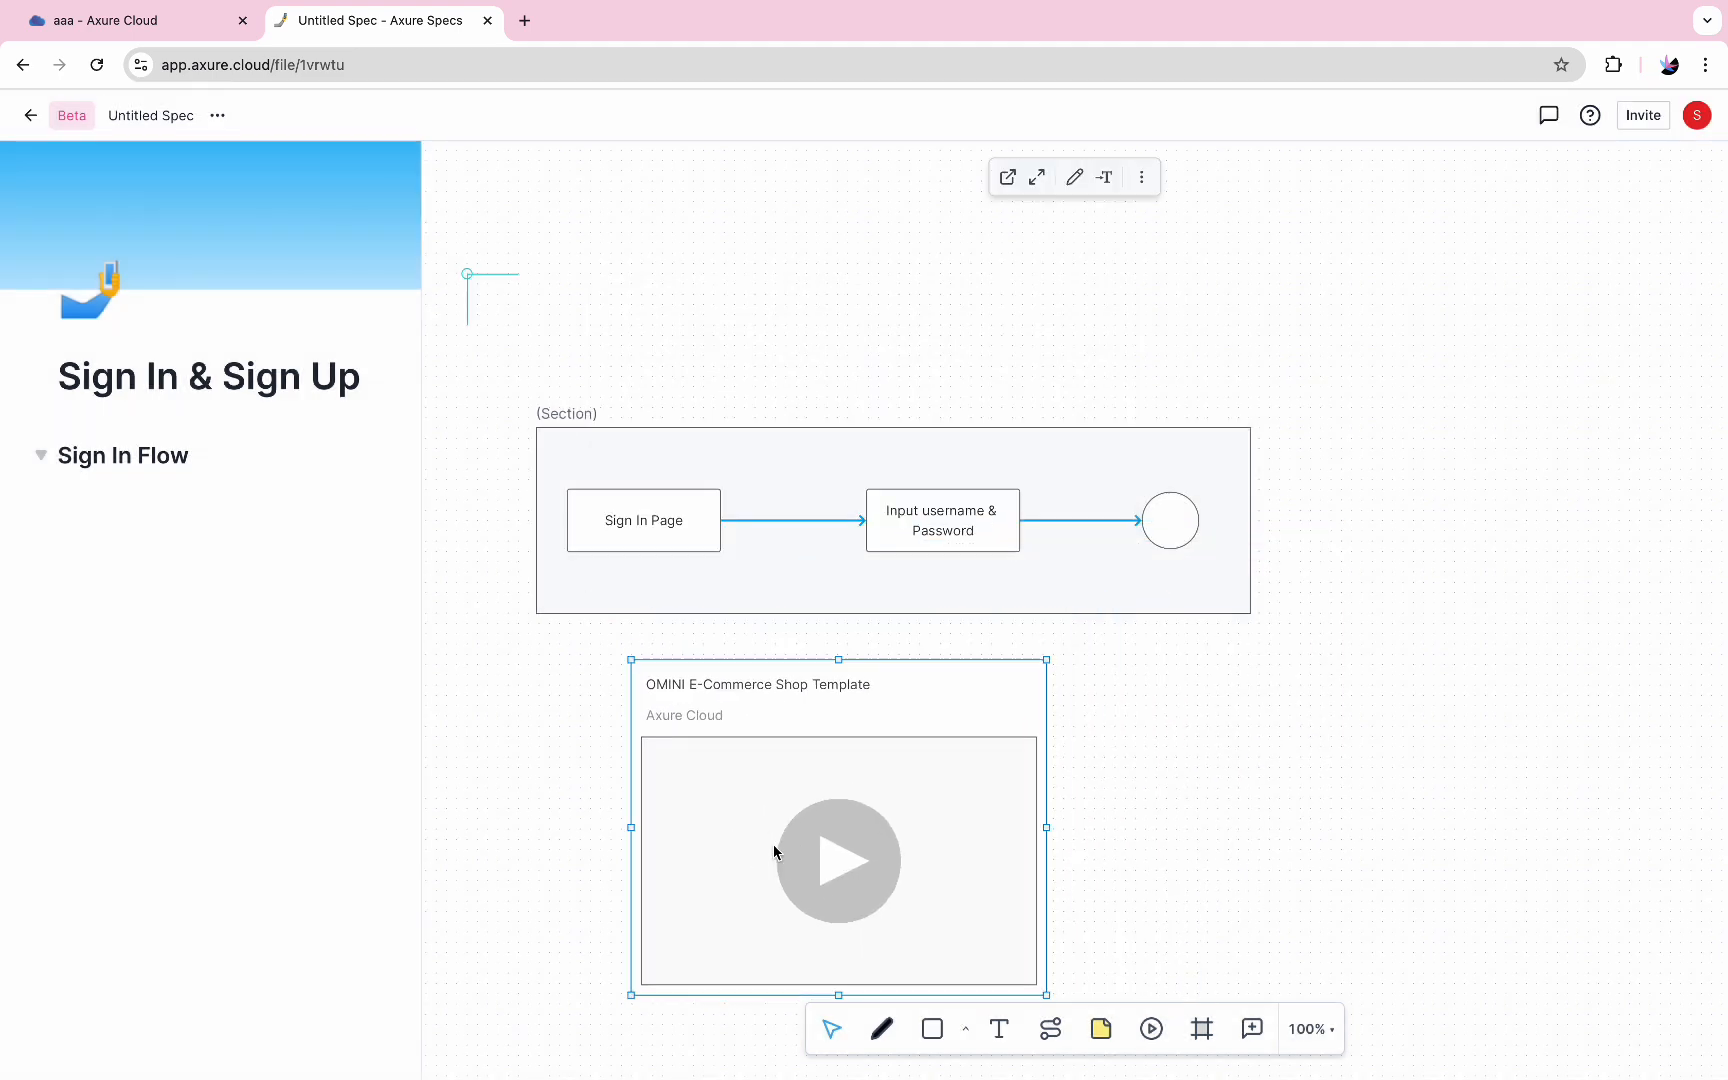
left_click(829, 862)
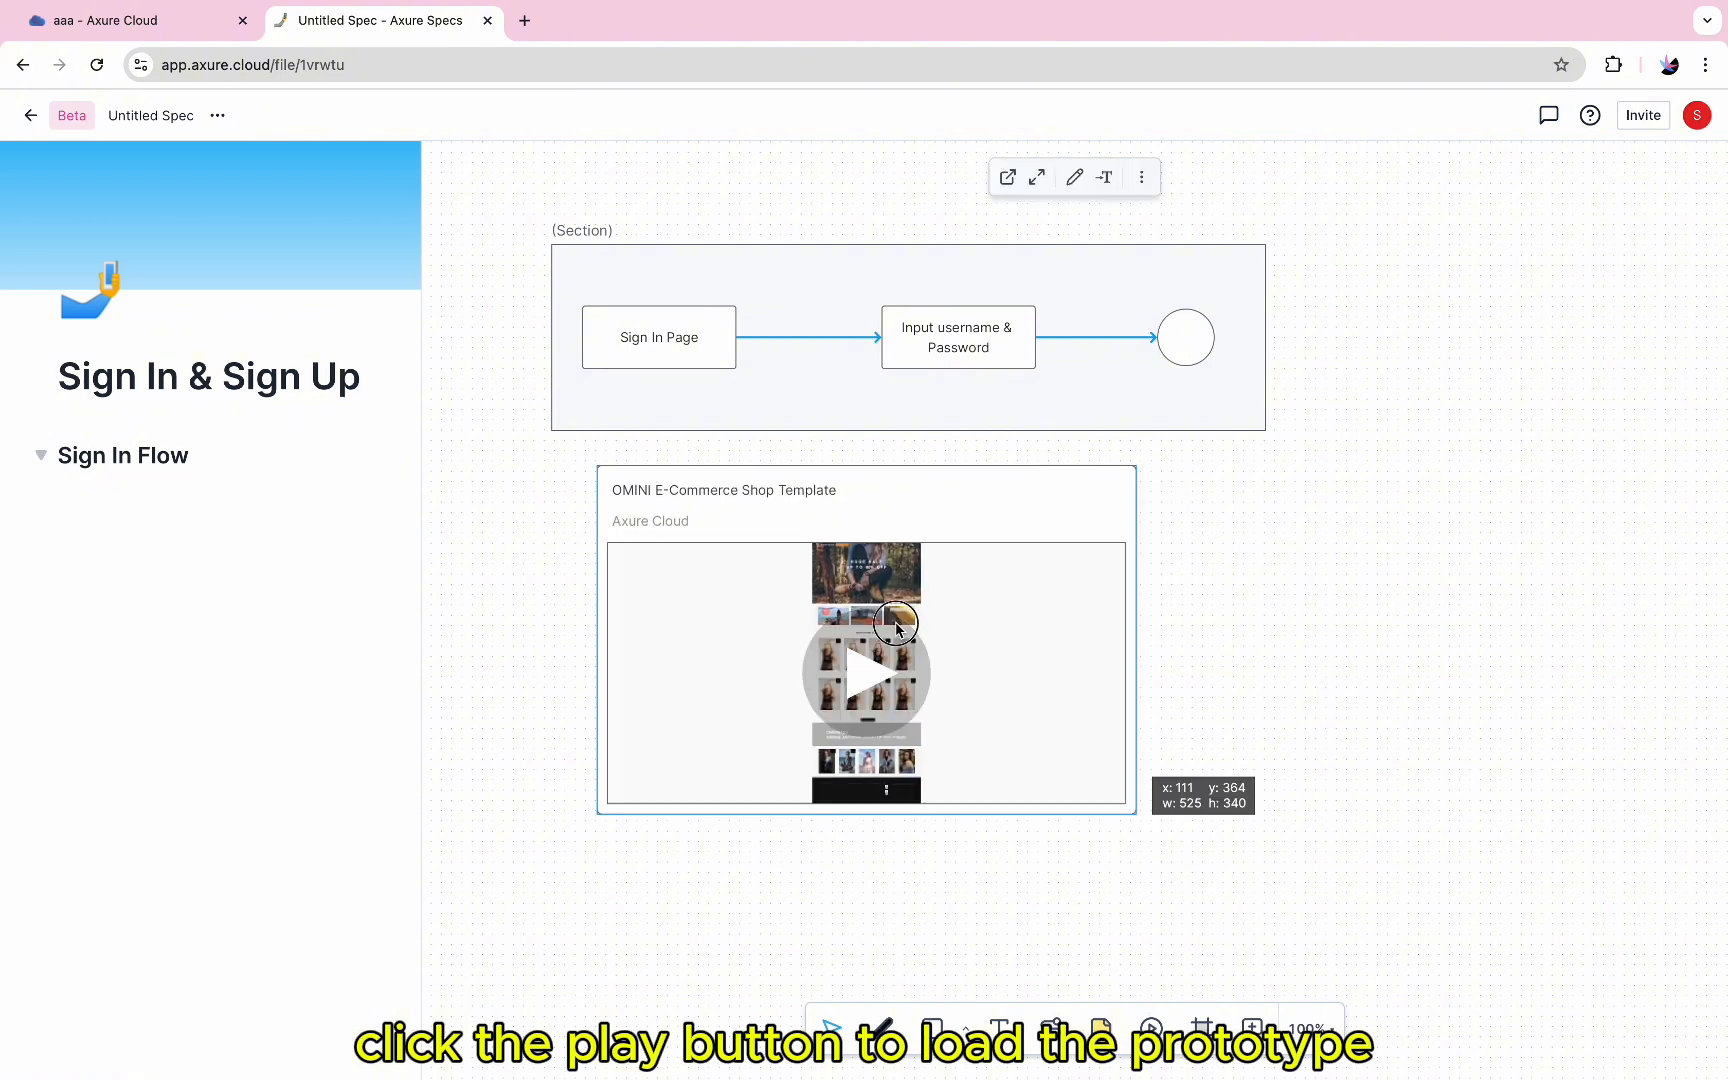
Load the embedded prototype, enlarge its inline frame to about the section's width, and scroll through the shop page
left_click(868, 672)
left_click_drag(1344, 974, 1276, 949)
scroll(1034, 856, "down", 1)
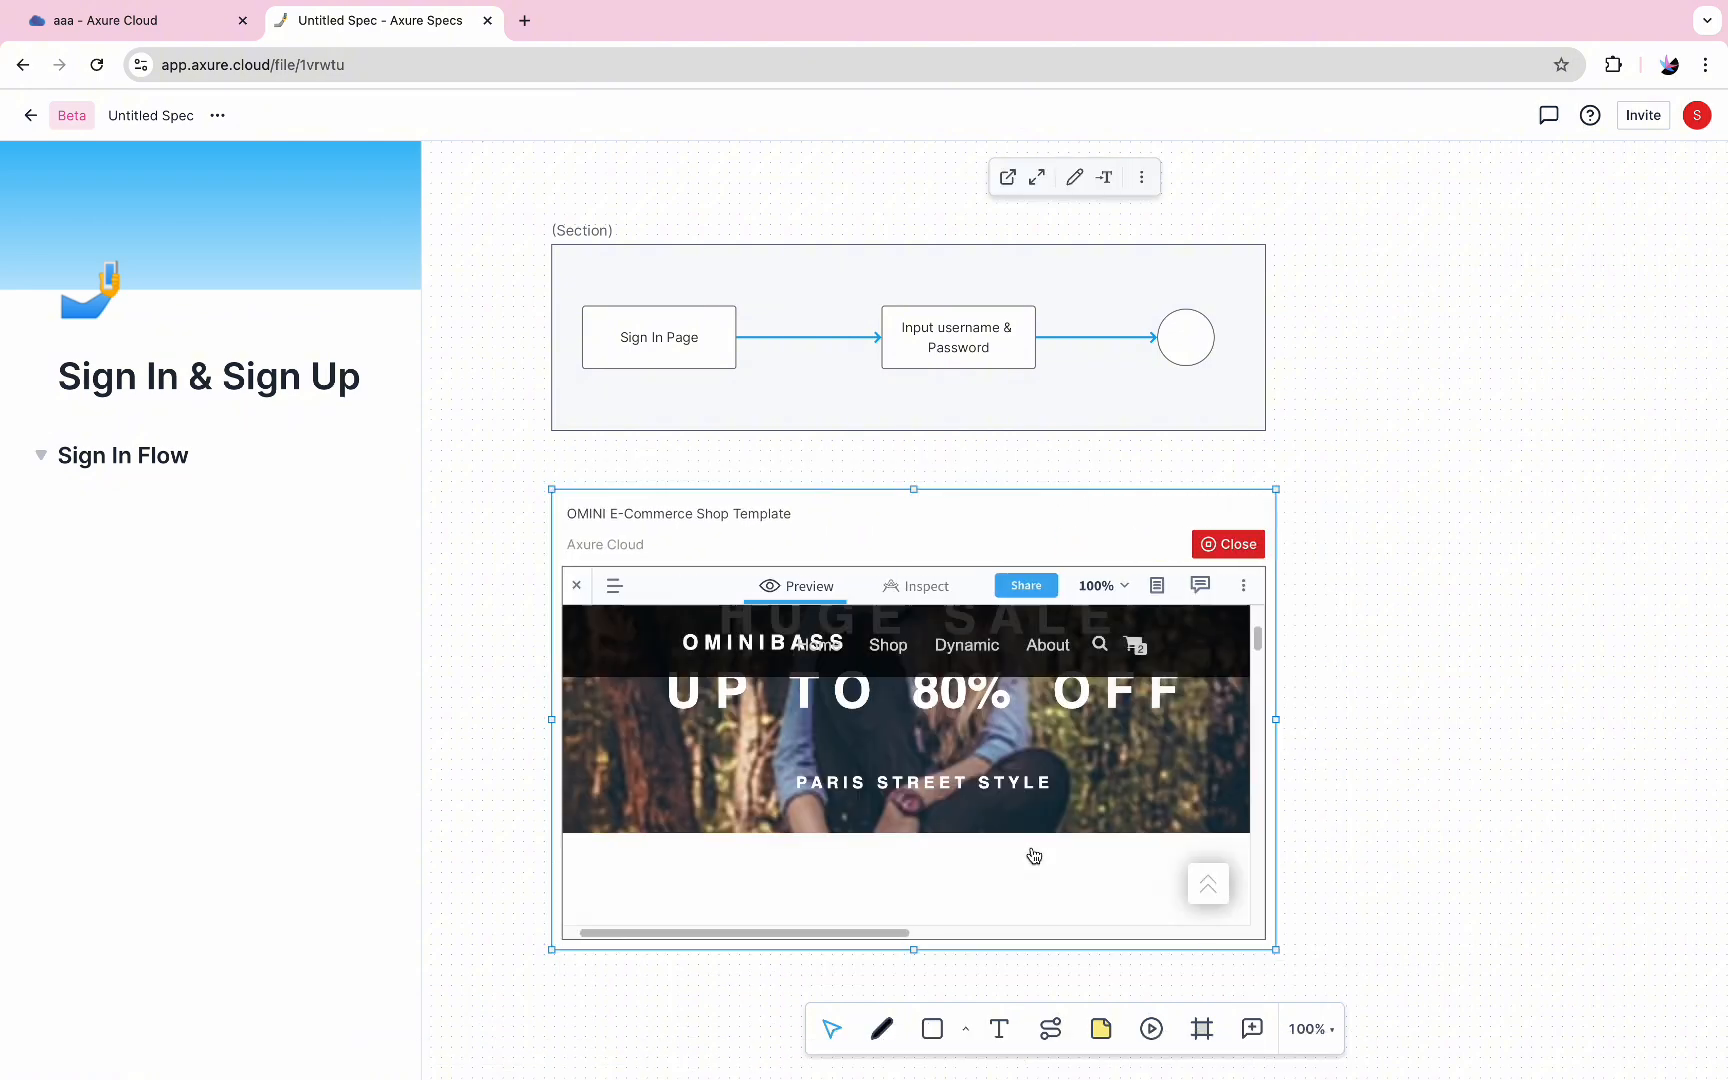
scroll(1034, 856, "up", 1)
left_click(1228, 546)
left_click(914, 752)
left_click(985, 729)
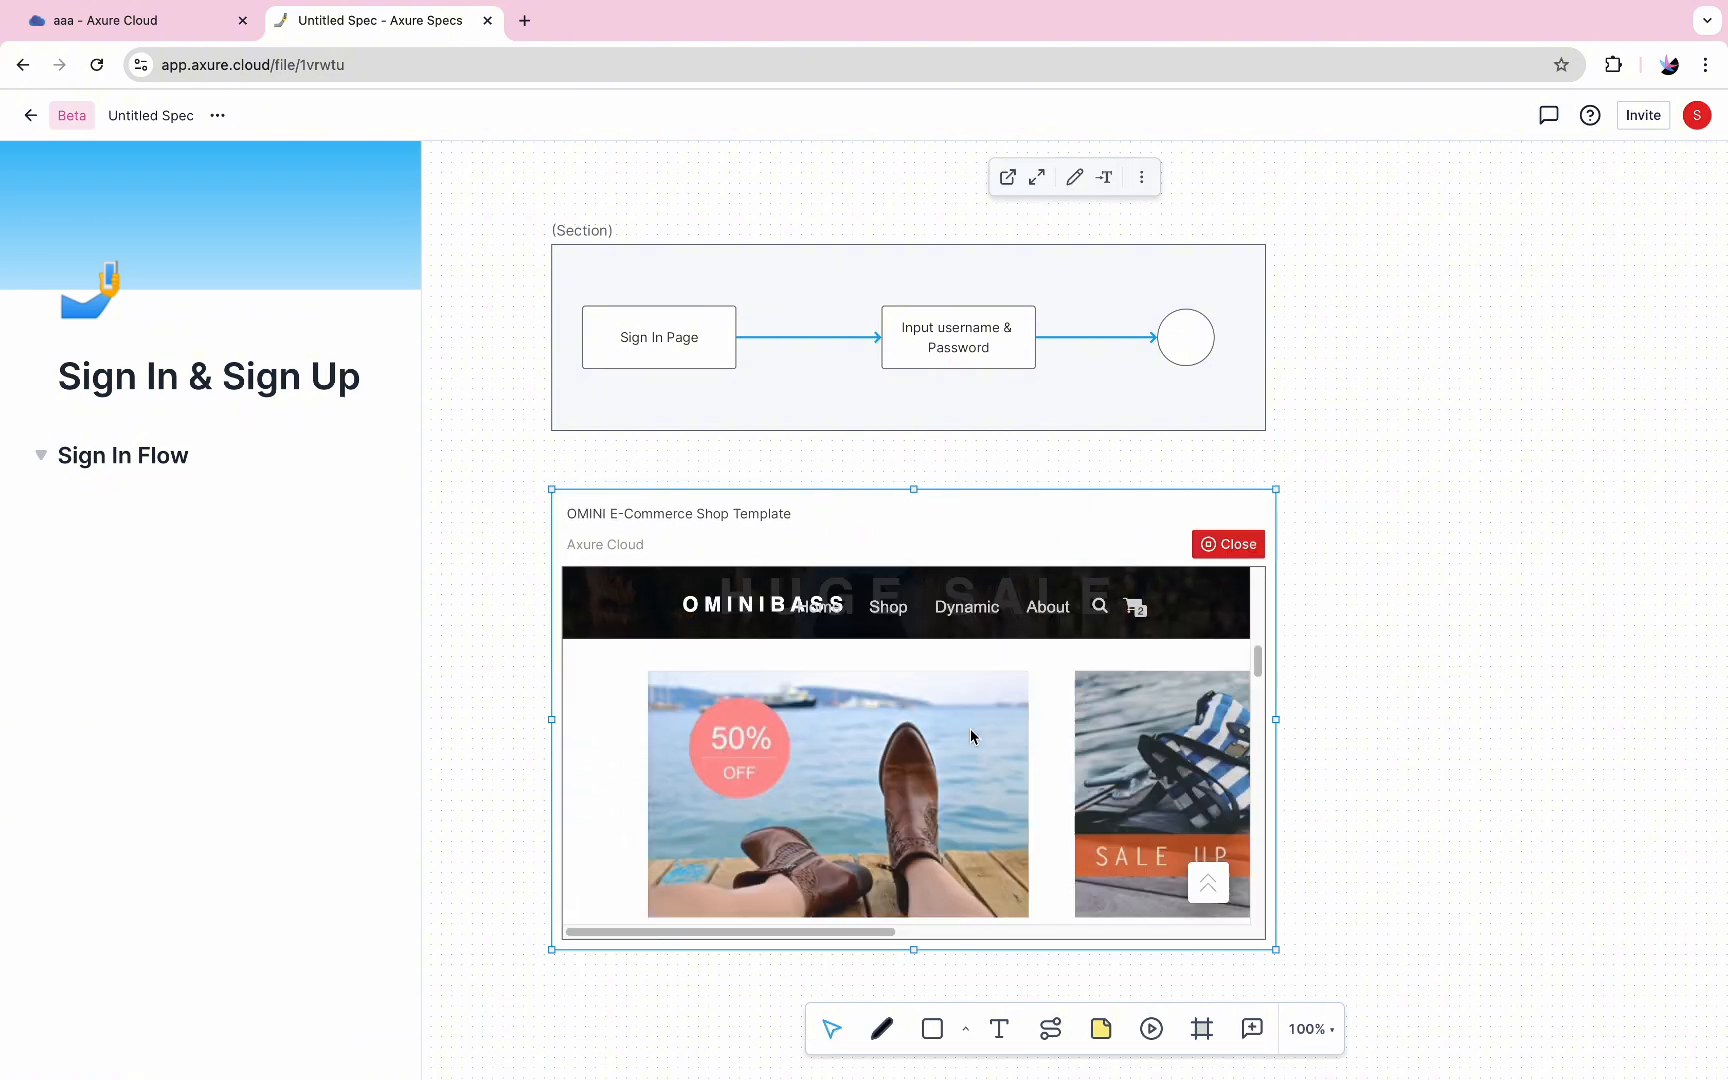
left_click(1335, 606)
Add the text line "Please view the sign-in flow here:" under the "Sign In Flow" heading
left_click(233, 458)
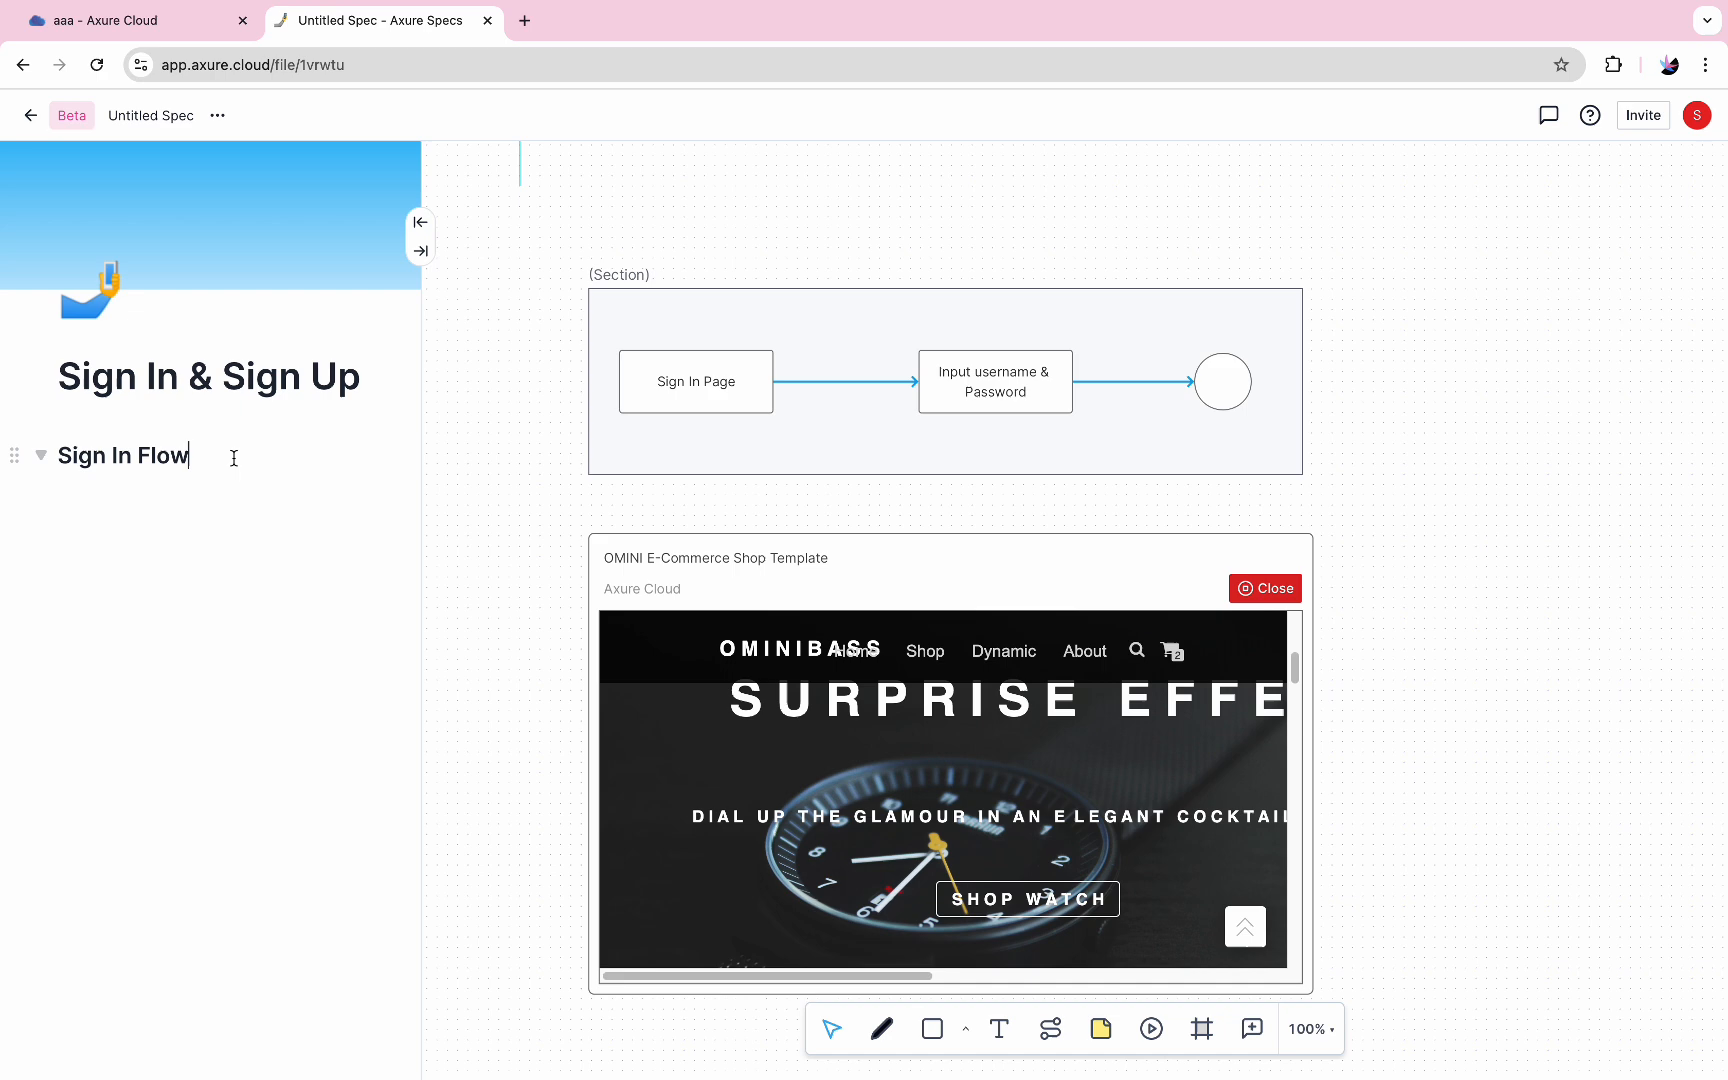
key("Return")
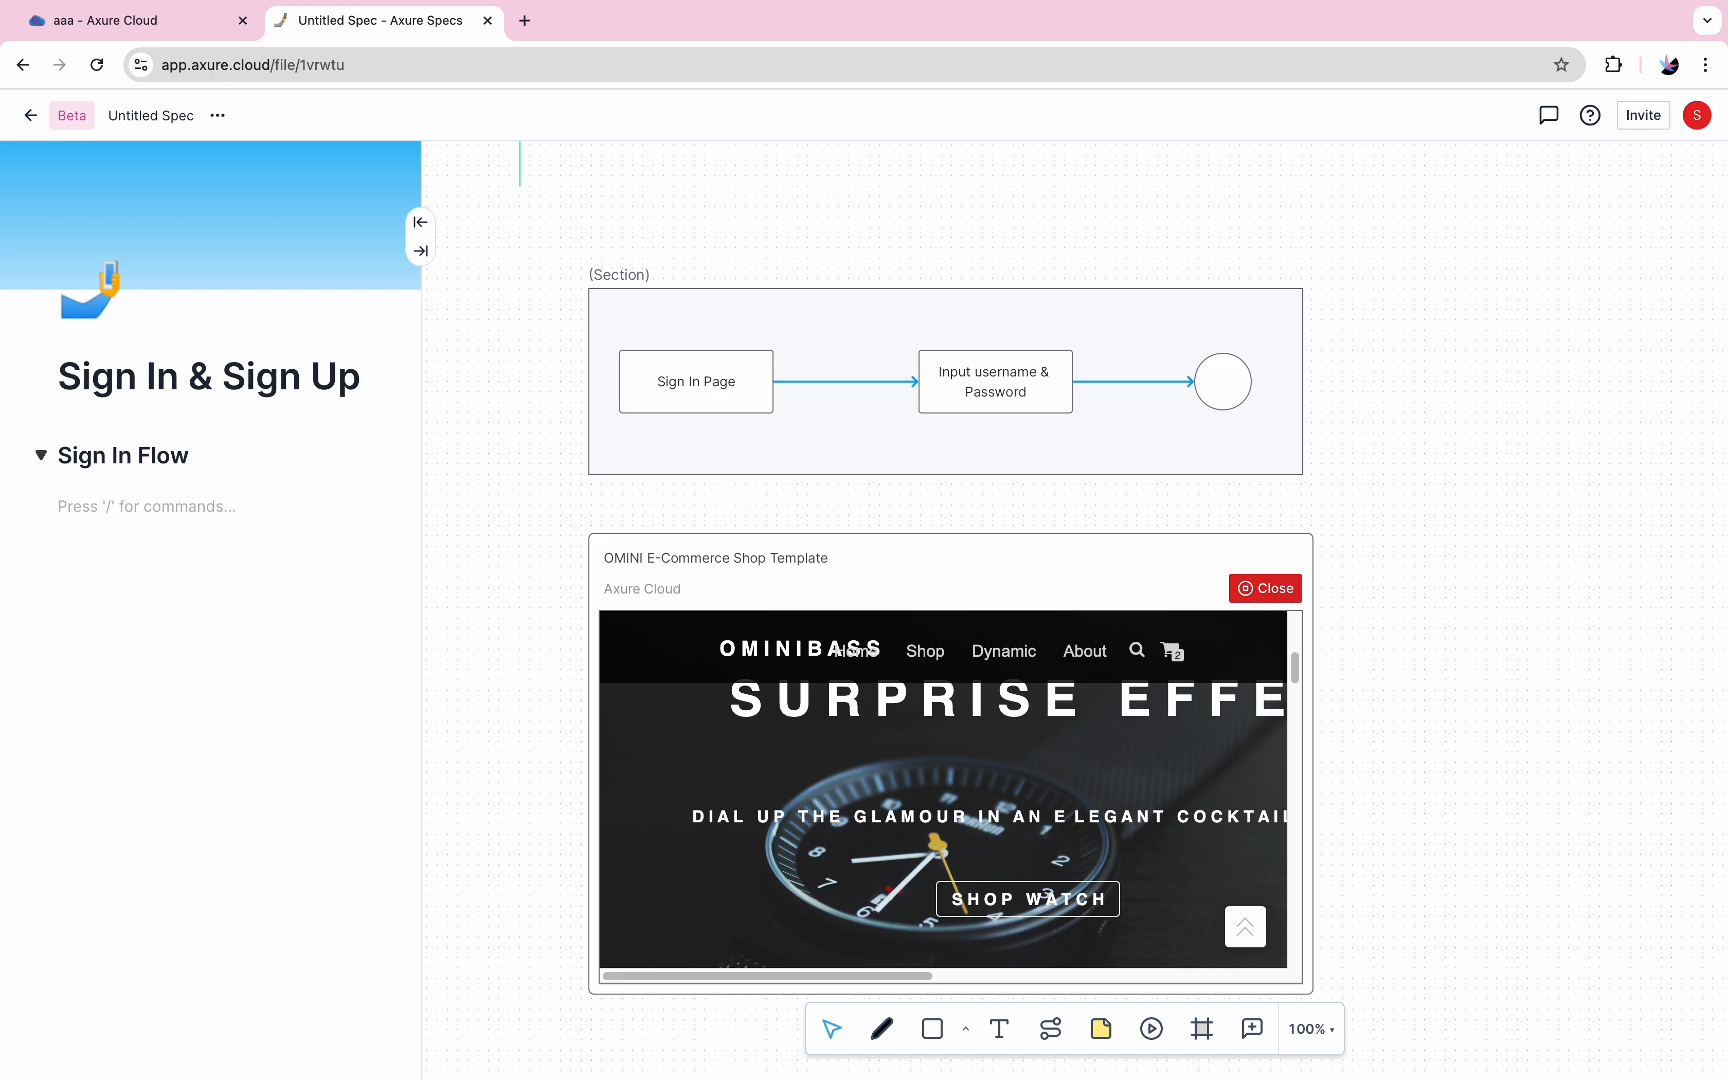
left_click_drag(194, 456, 135, 476)
key("Right")
key("Down")
type("/")
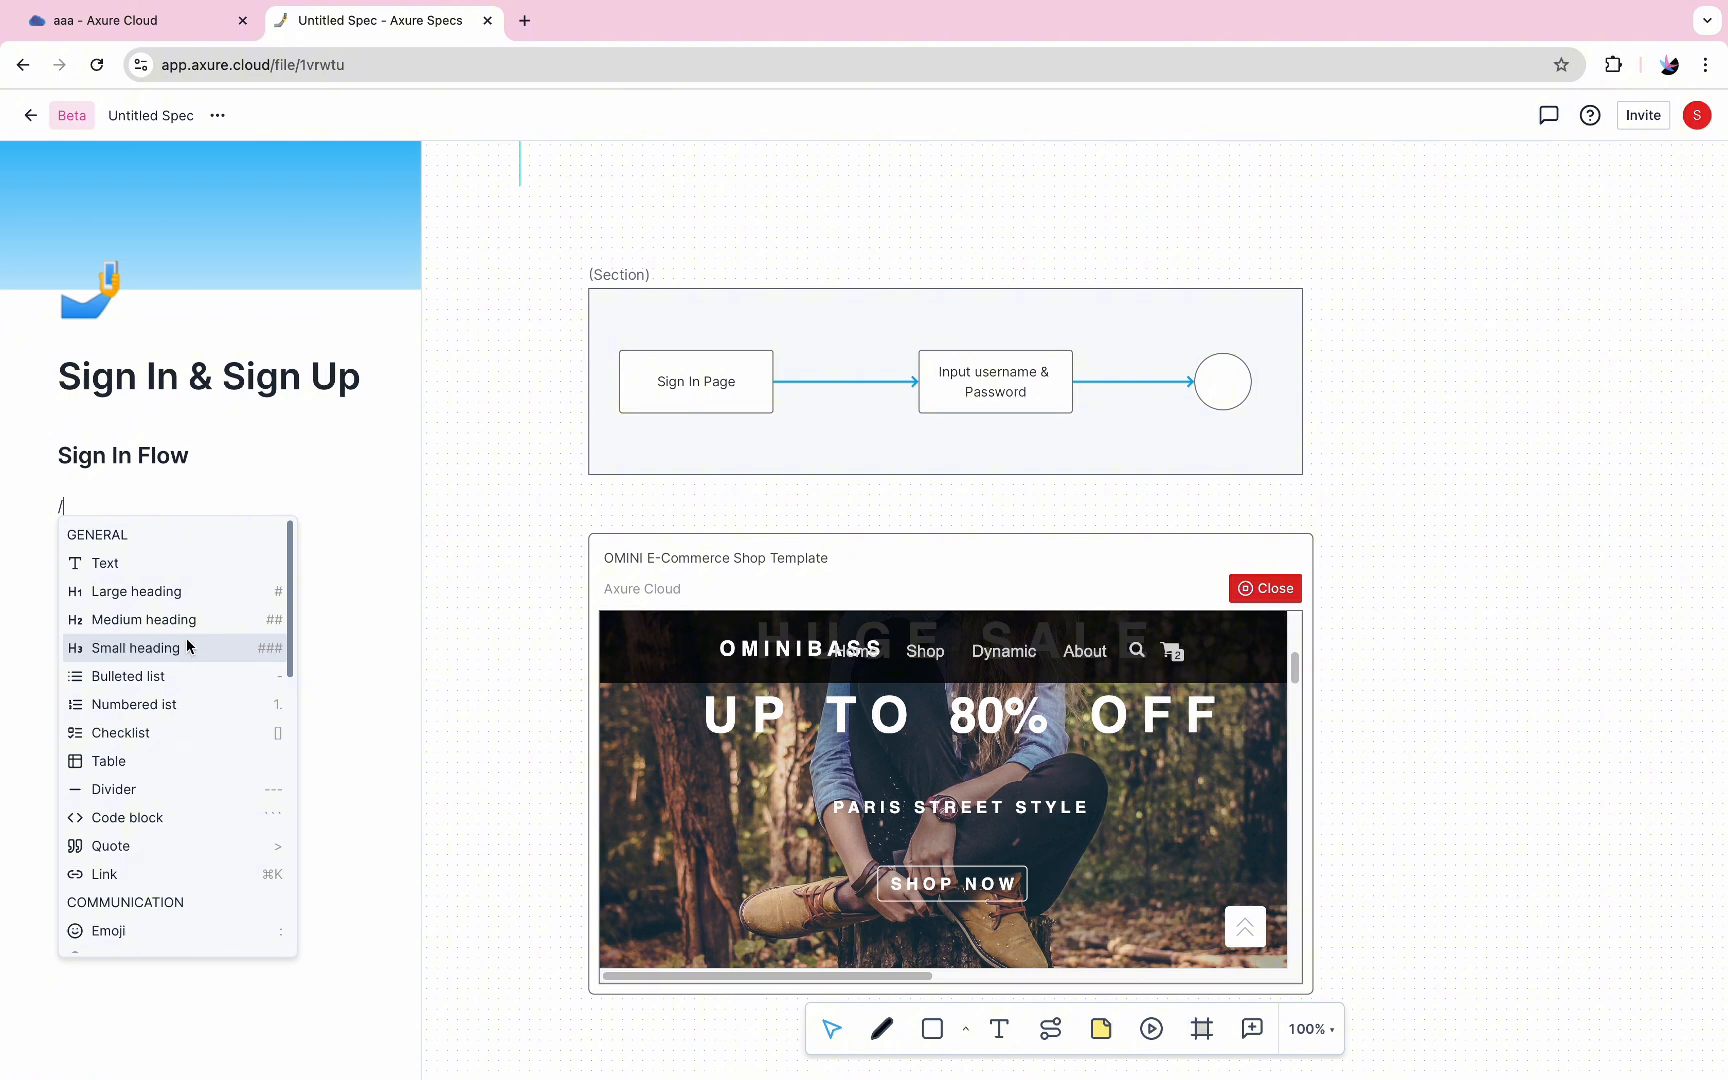
left_click(167, 569)
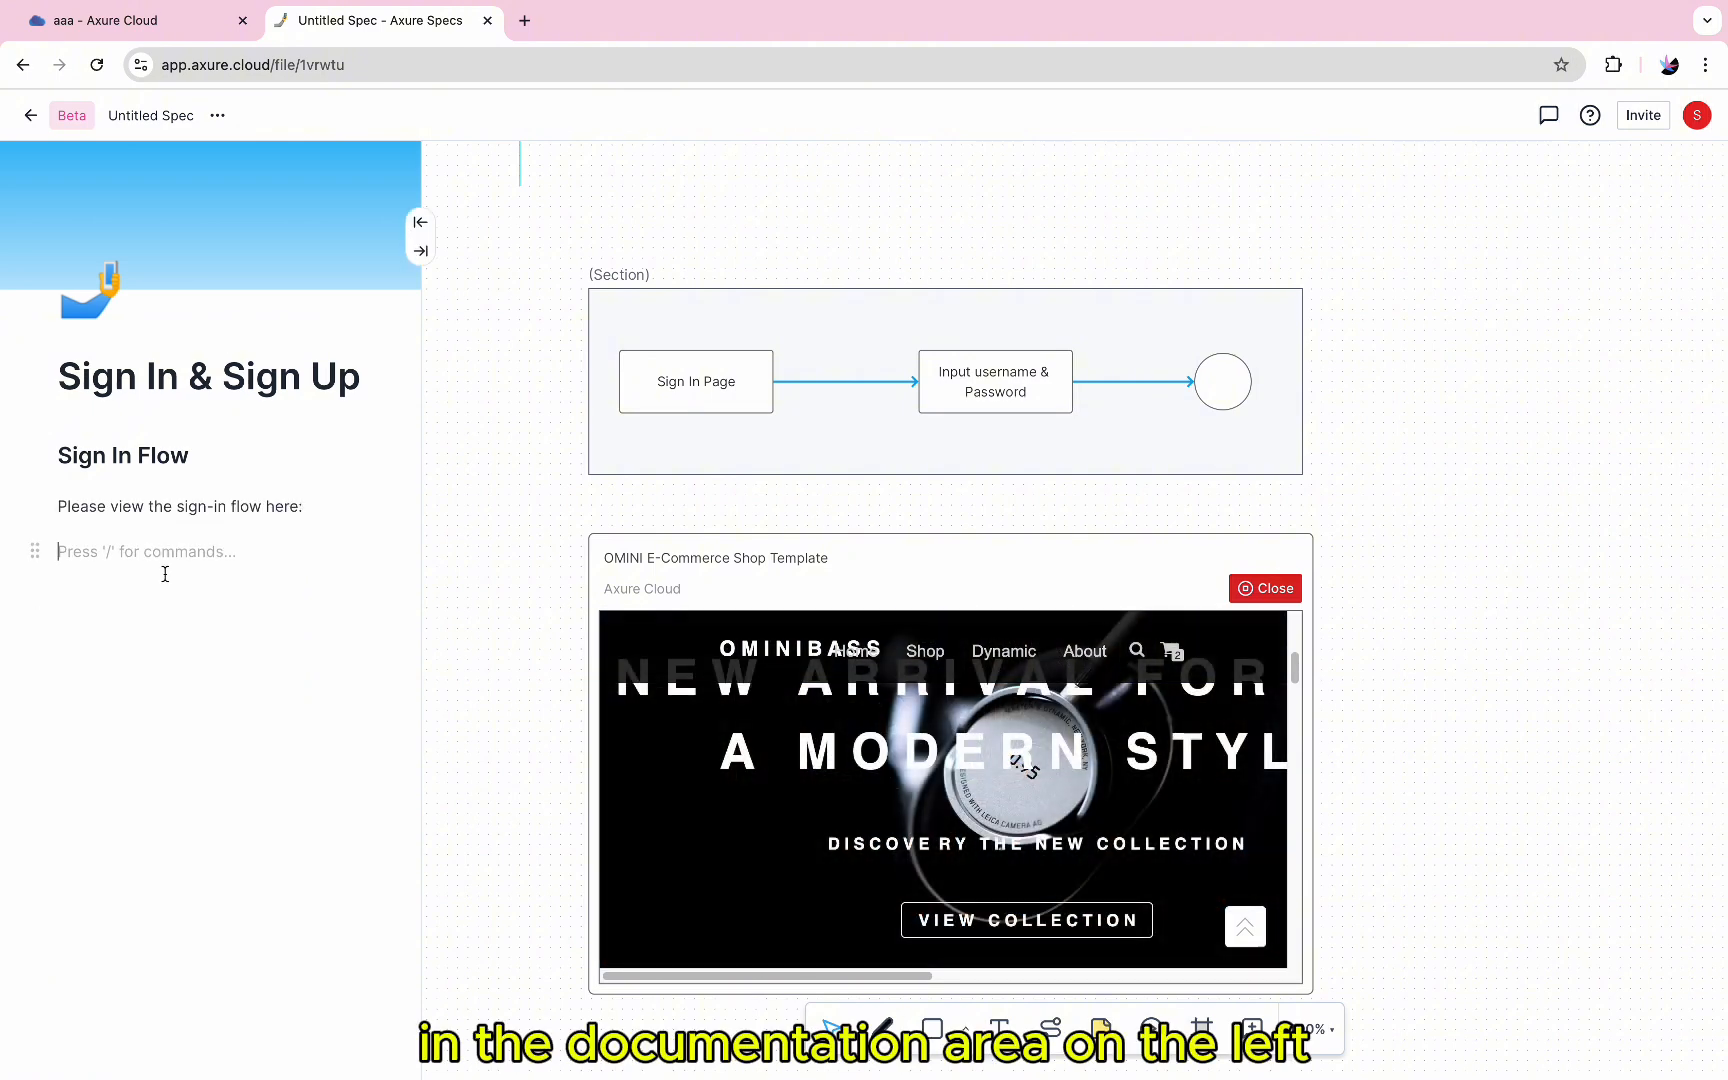
Mention the team member on the line below the sign-in flow text and start a new line
type("@")
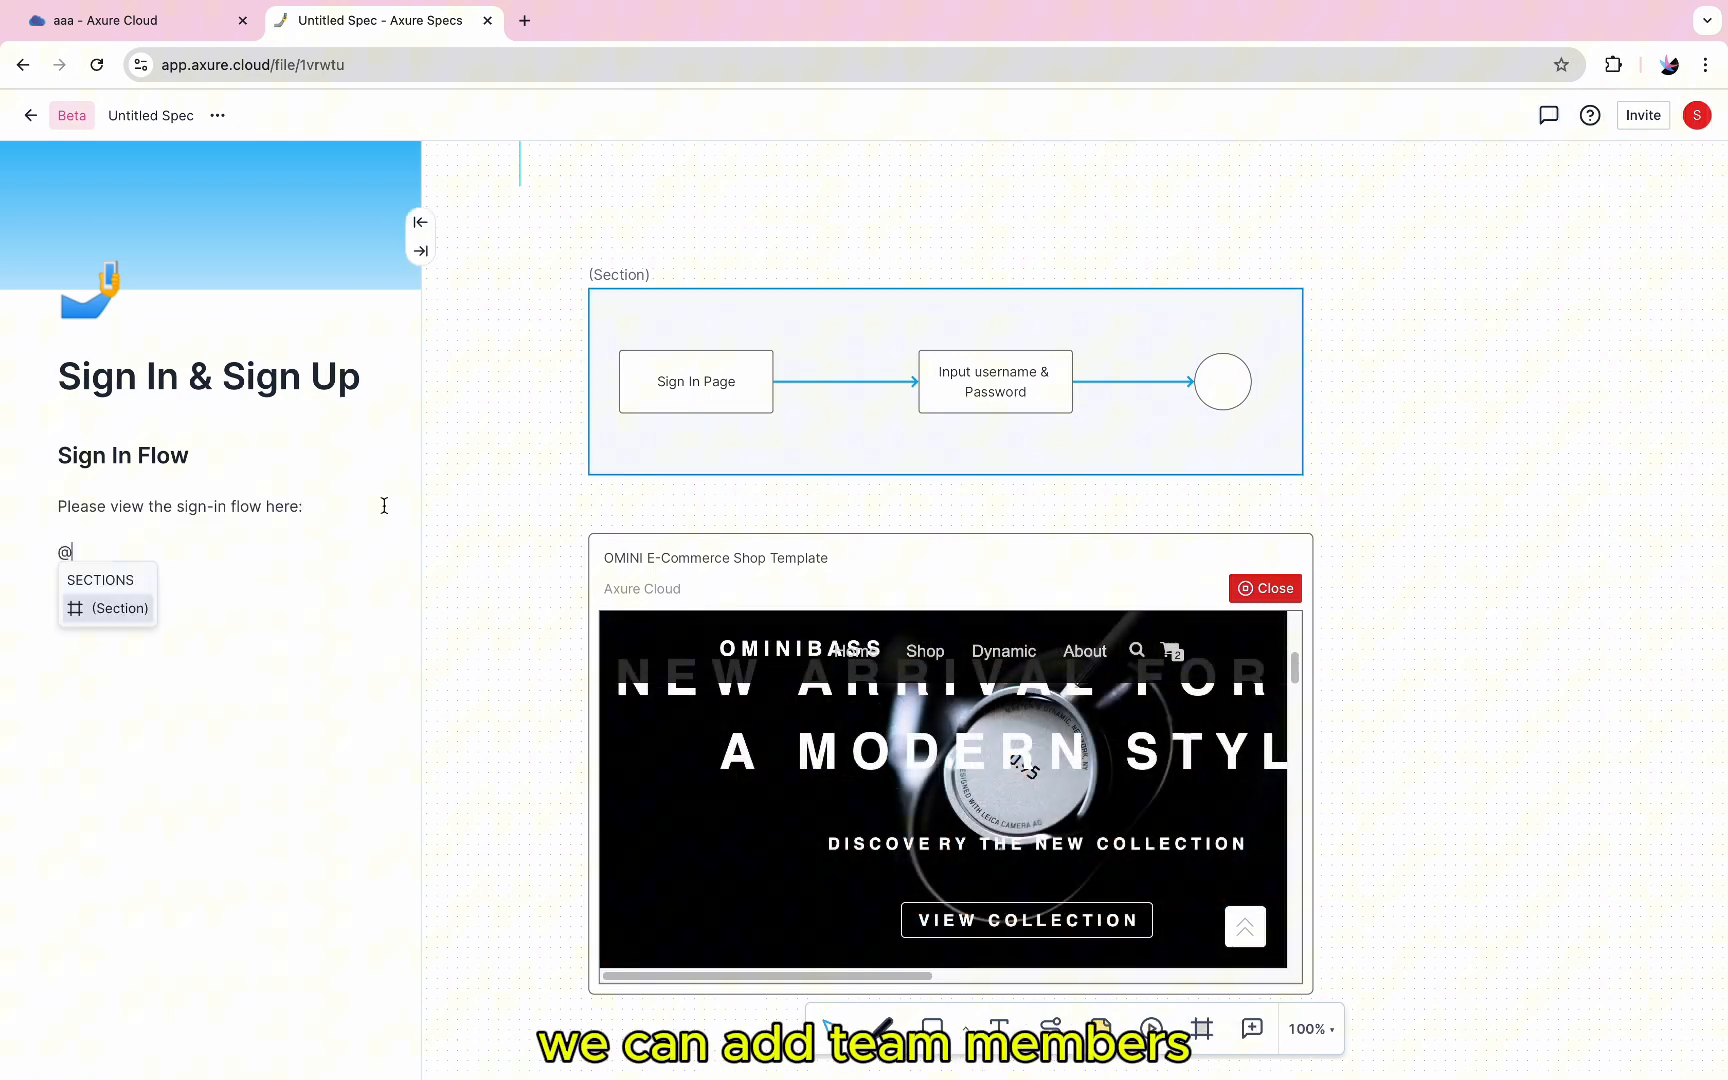
left_click(145, 607)
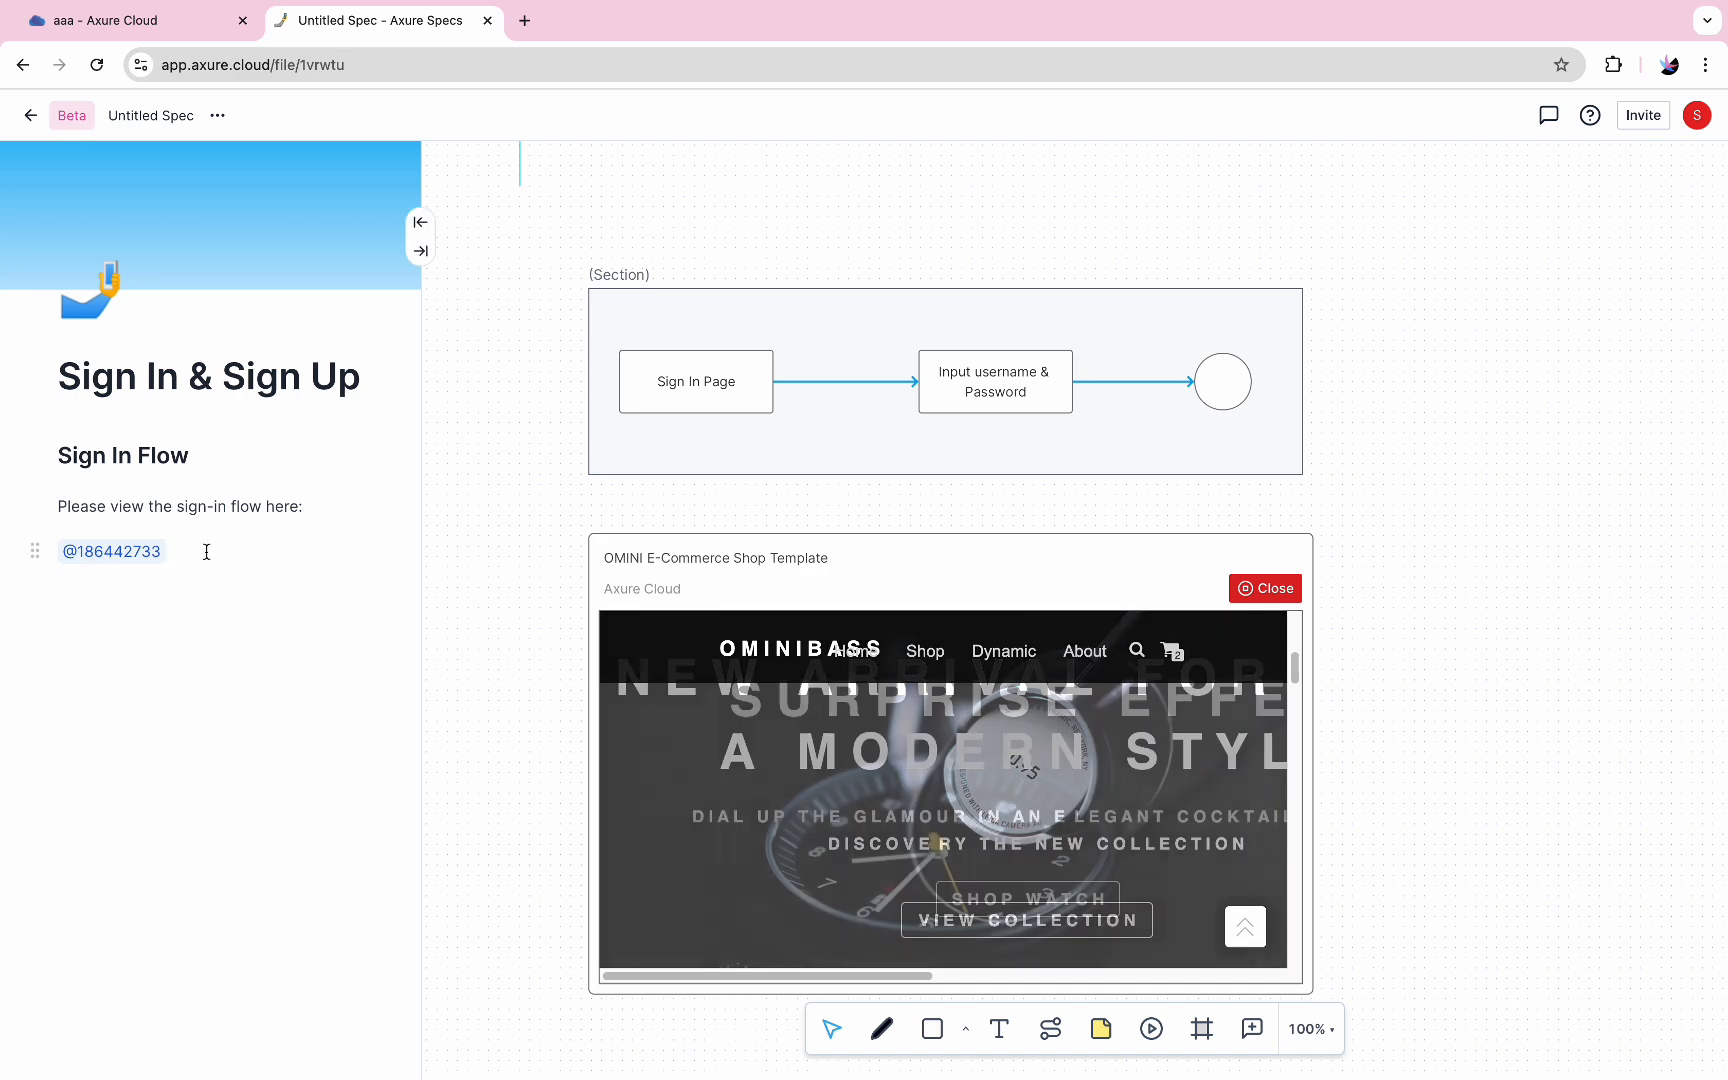
key("Return")
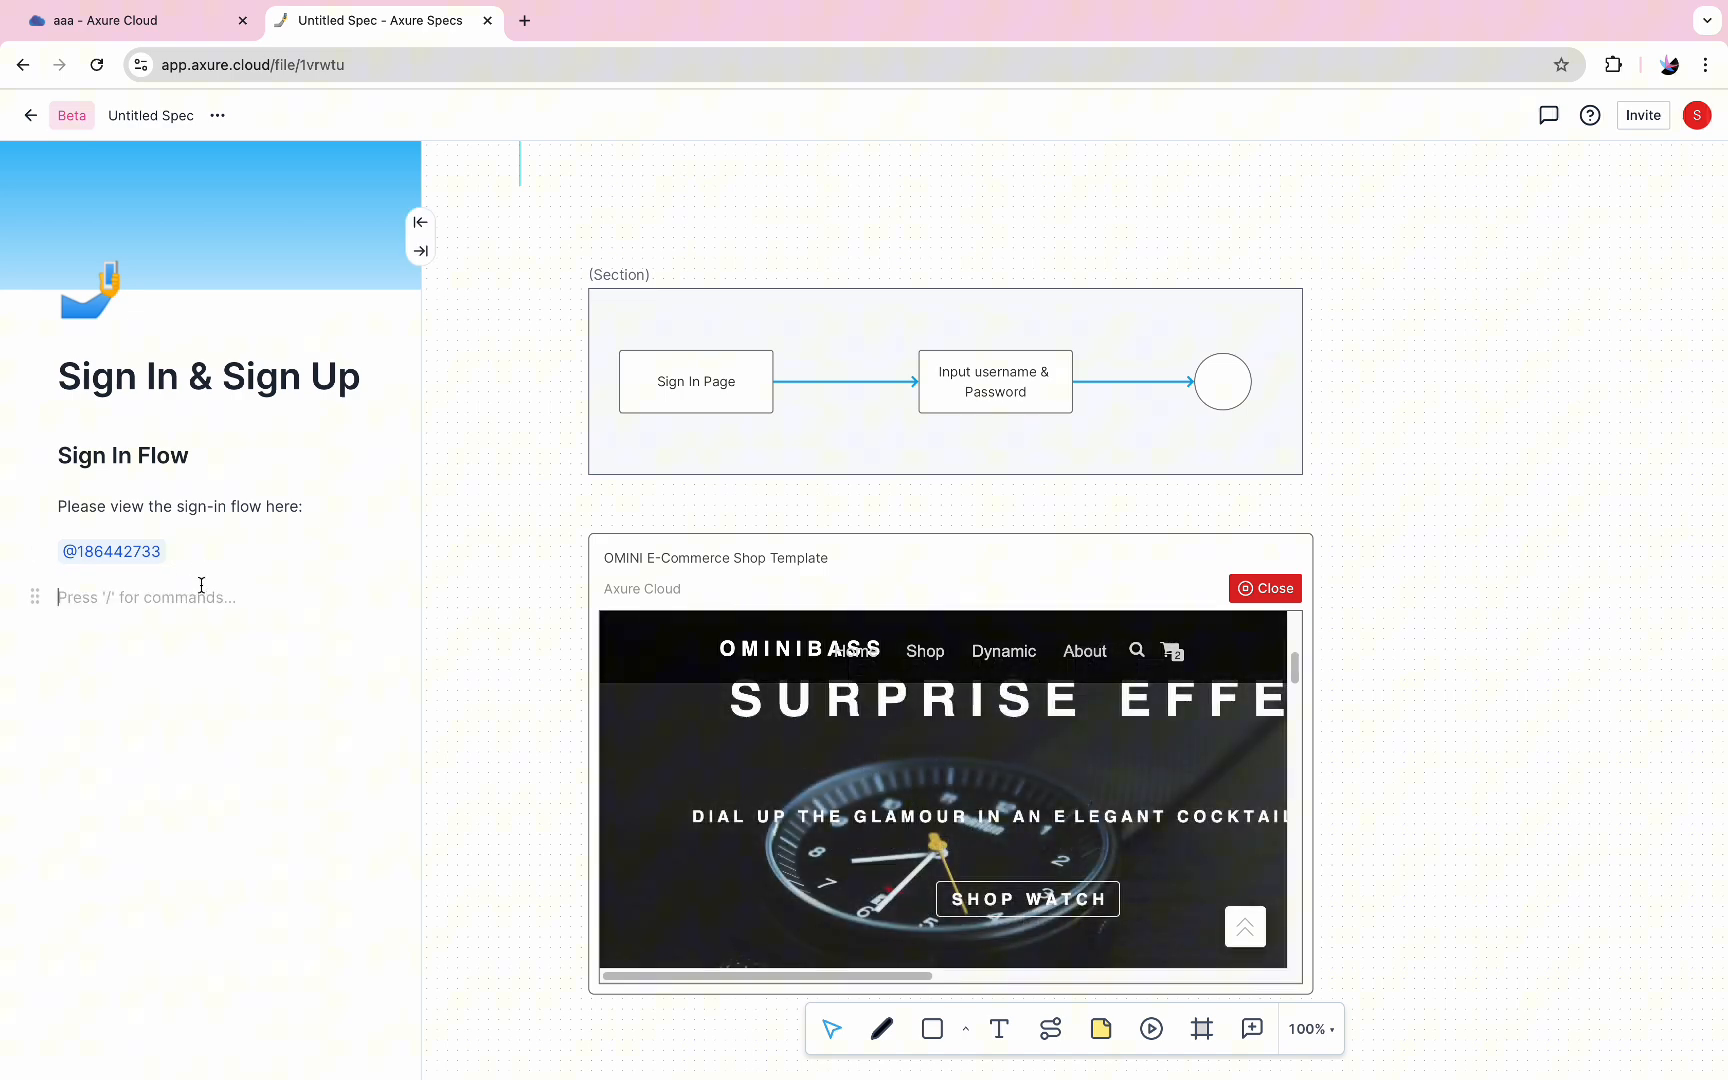
Copy the flow chart section's link into the document below the mention and expand it into a preview
left_click(636, 320)
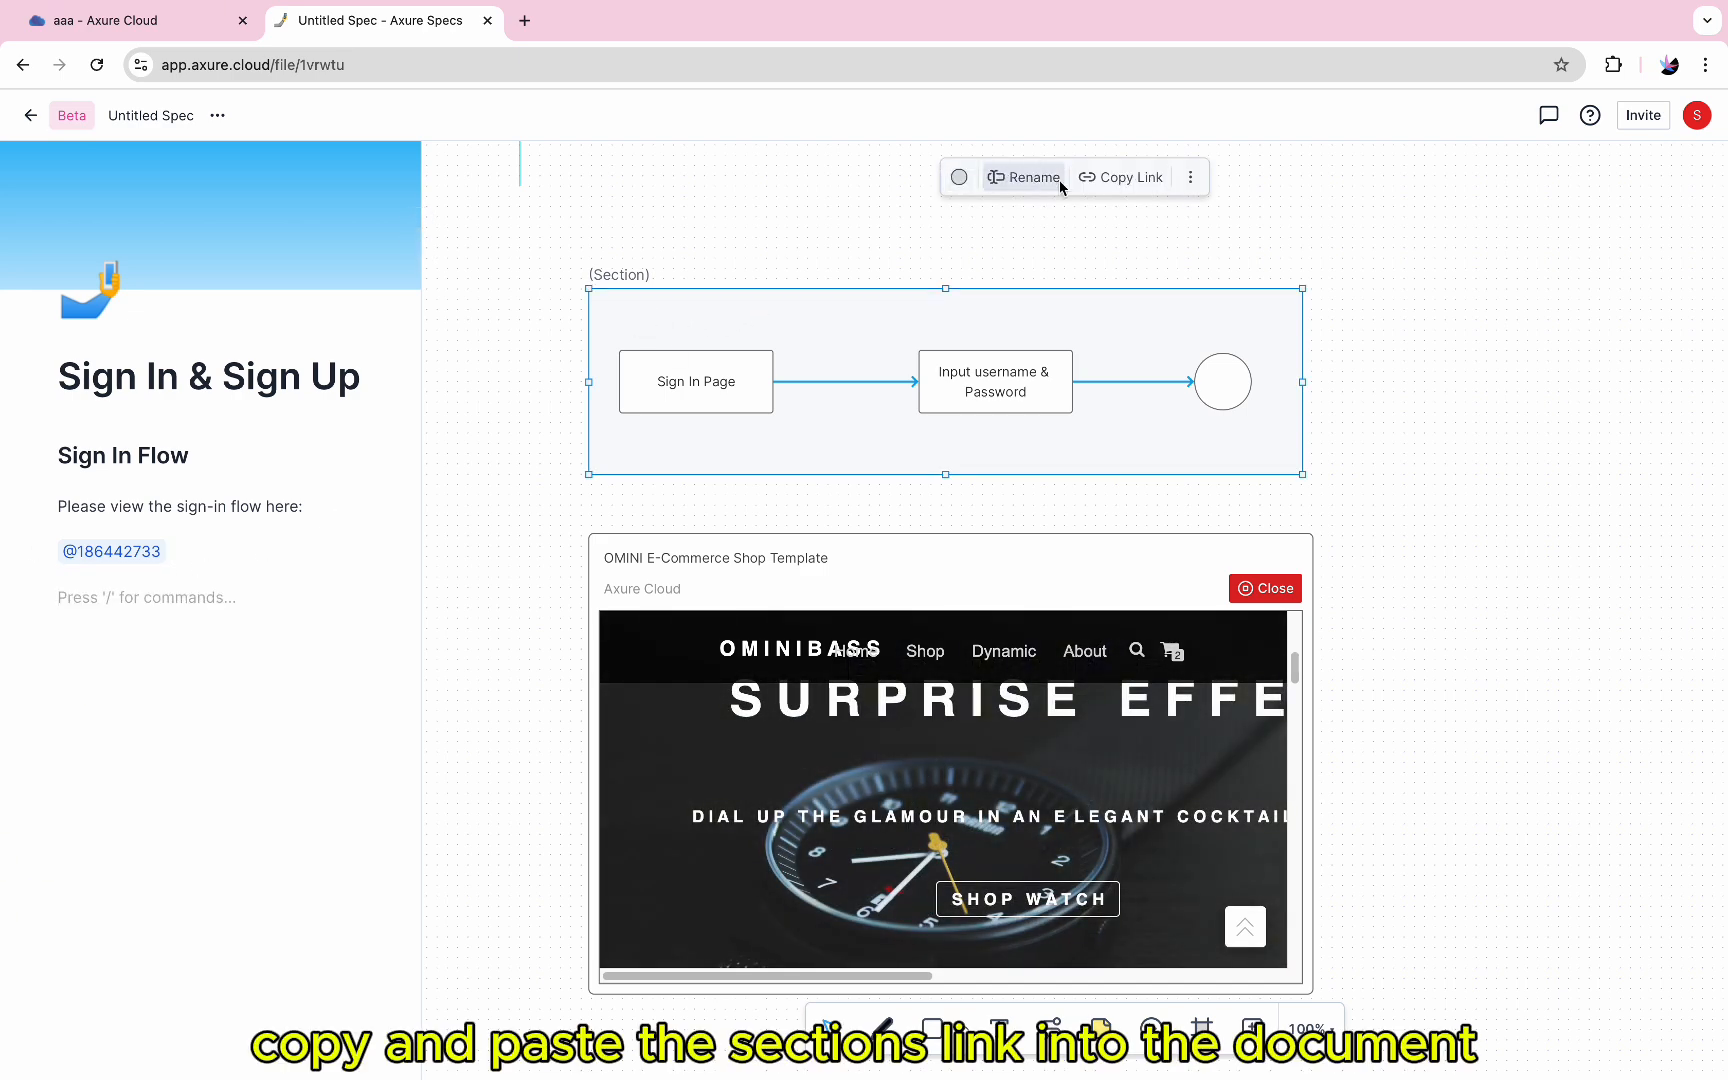
left_click(119, 605)
key("ctrl+v")
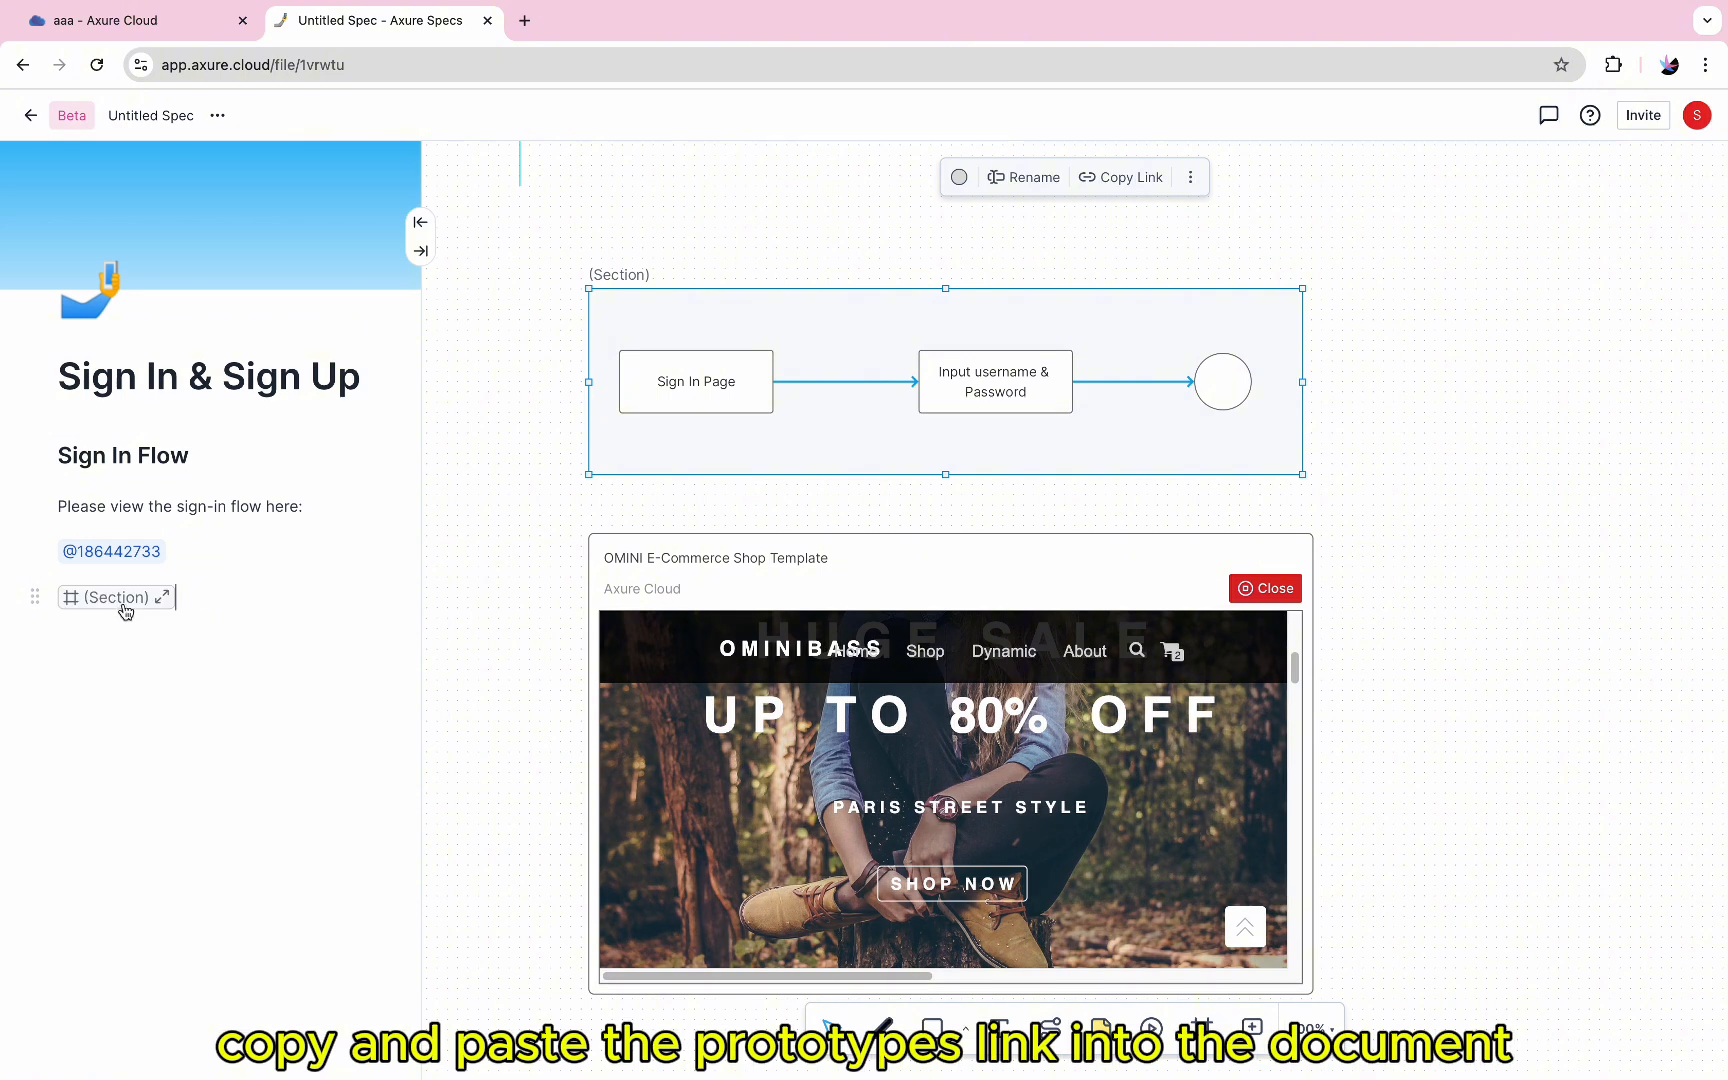
key("Return")
left_click(162, 597)
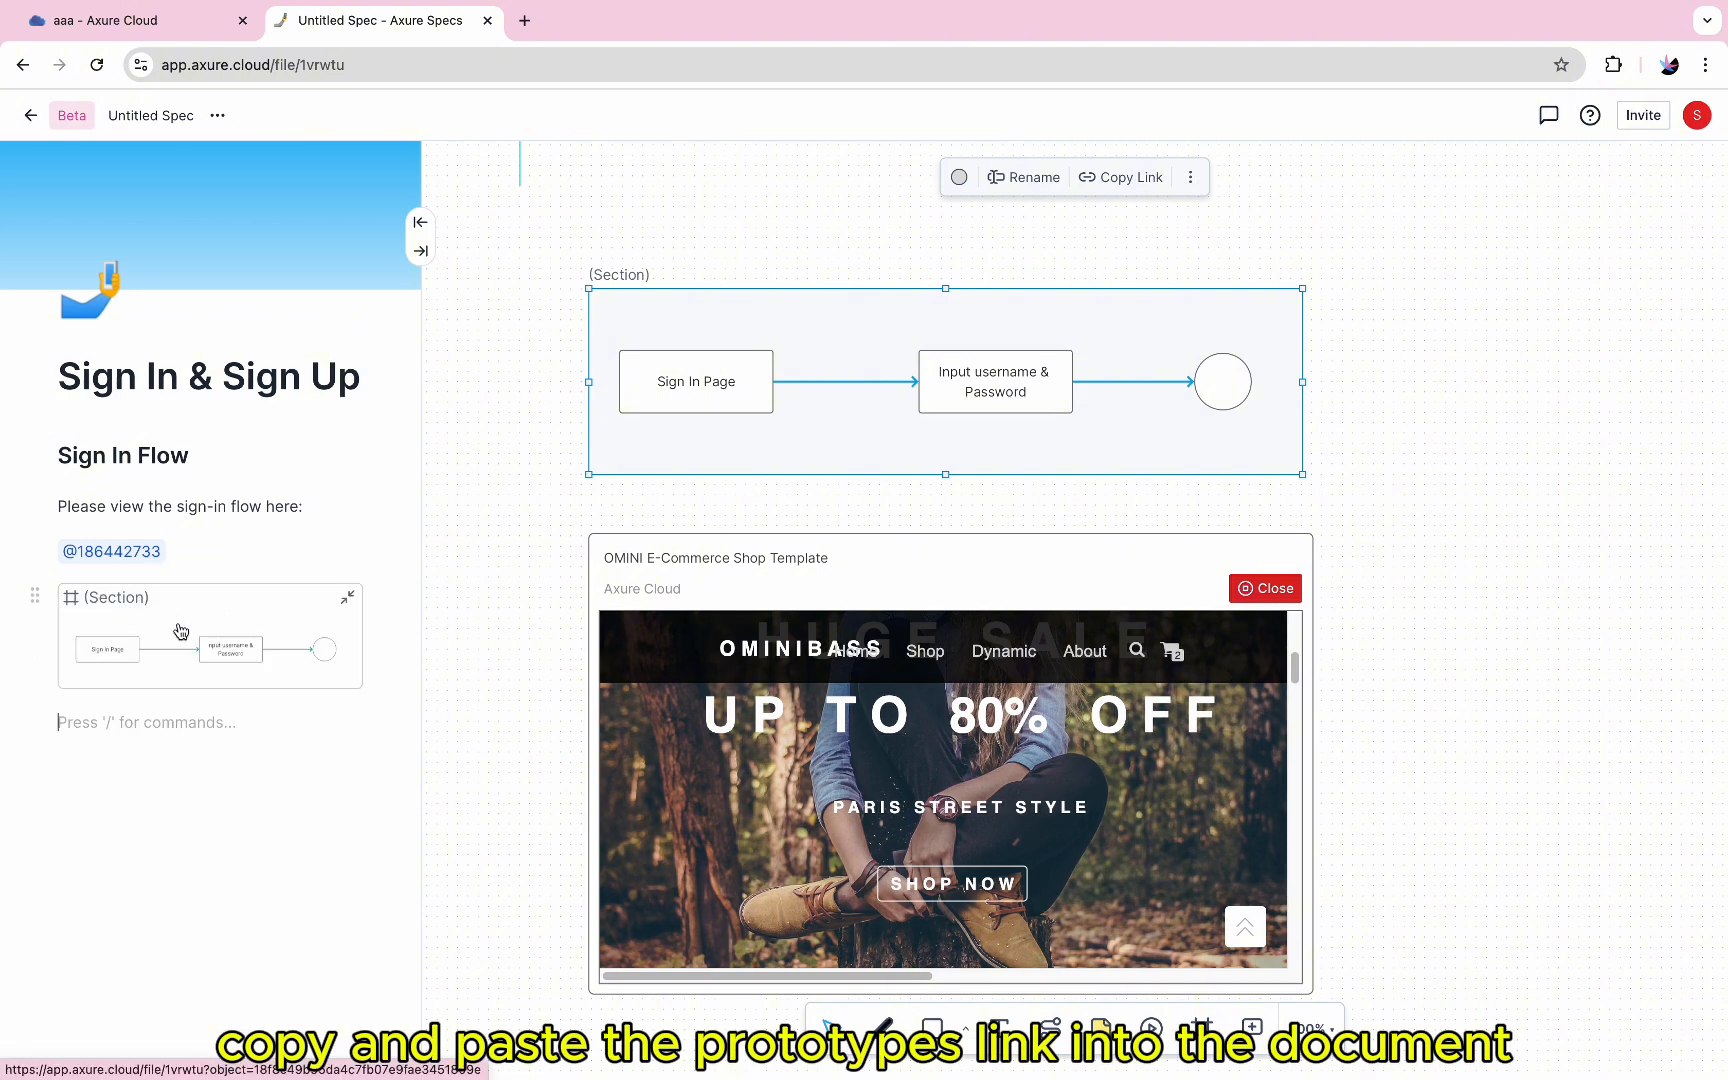
Add the text line "Please view the sign-in prototype here:" below the section preview
left_click(146, 720)
type("Please view the sign-in prototype here:")
key("Return")
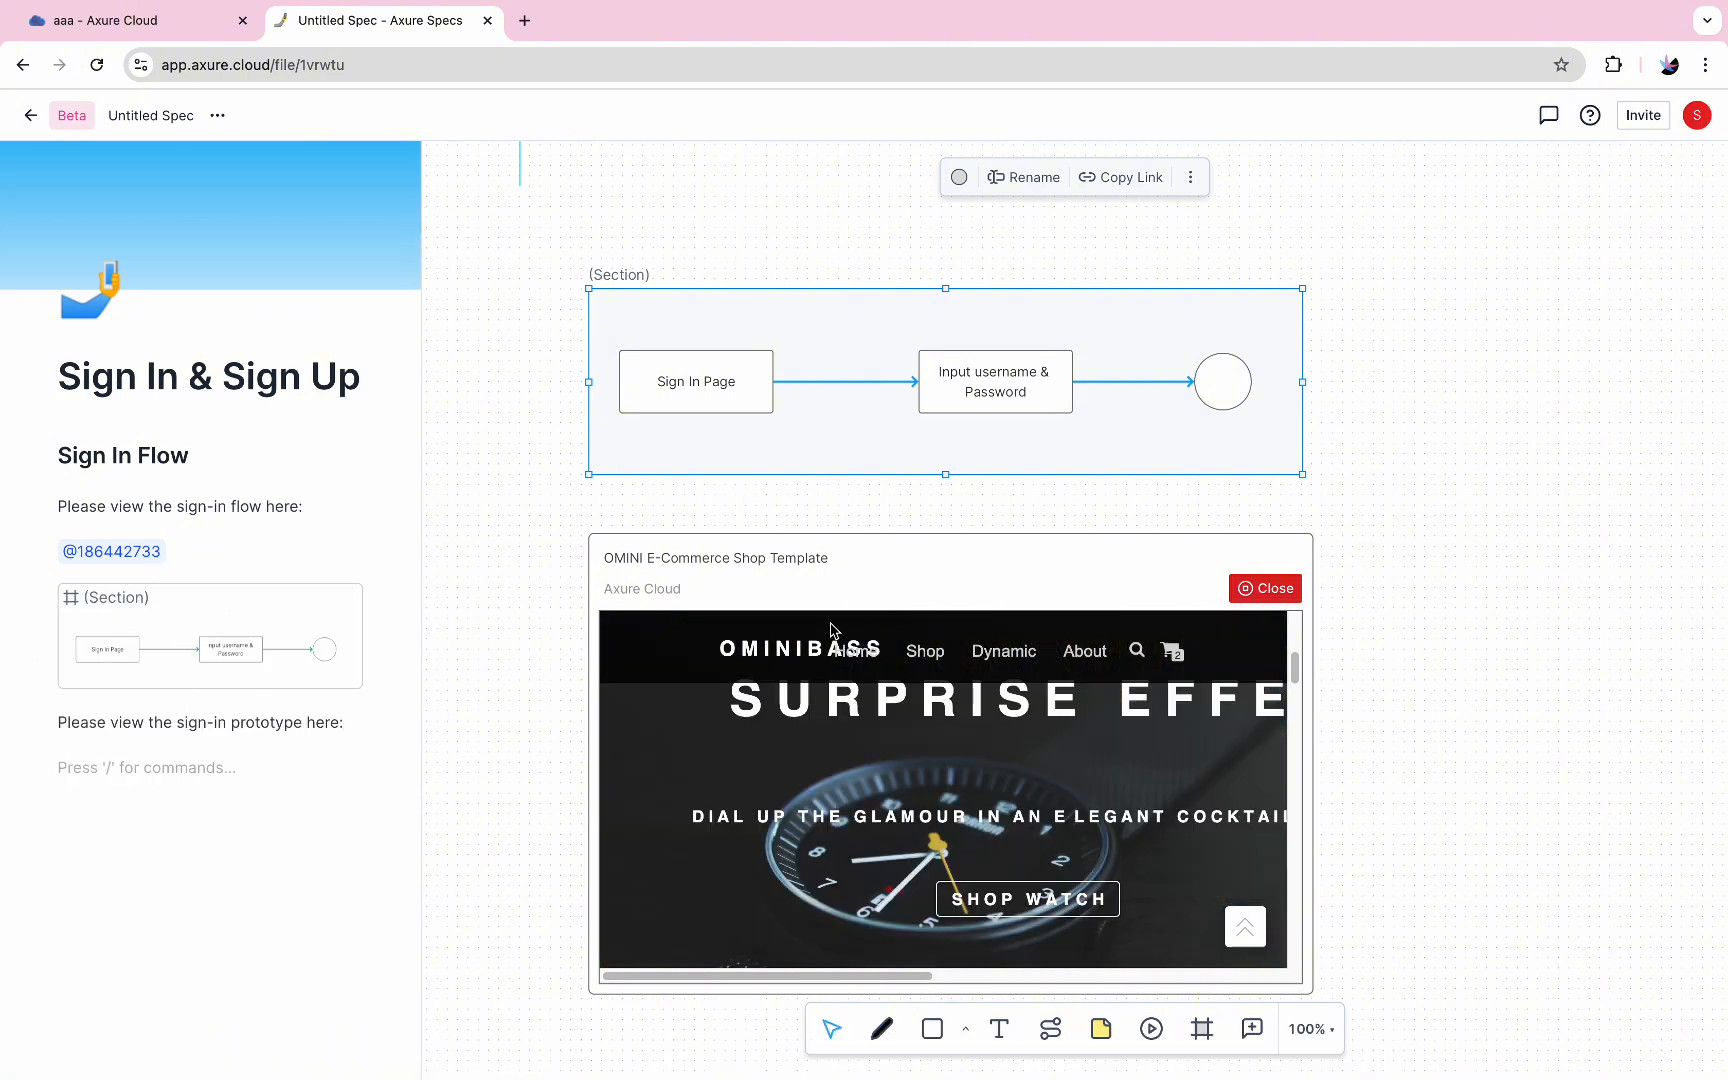
Copy the link of the OMINI E-Commerce Shop Template inline frame into the document below the prototype text
left_click(921, 572)
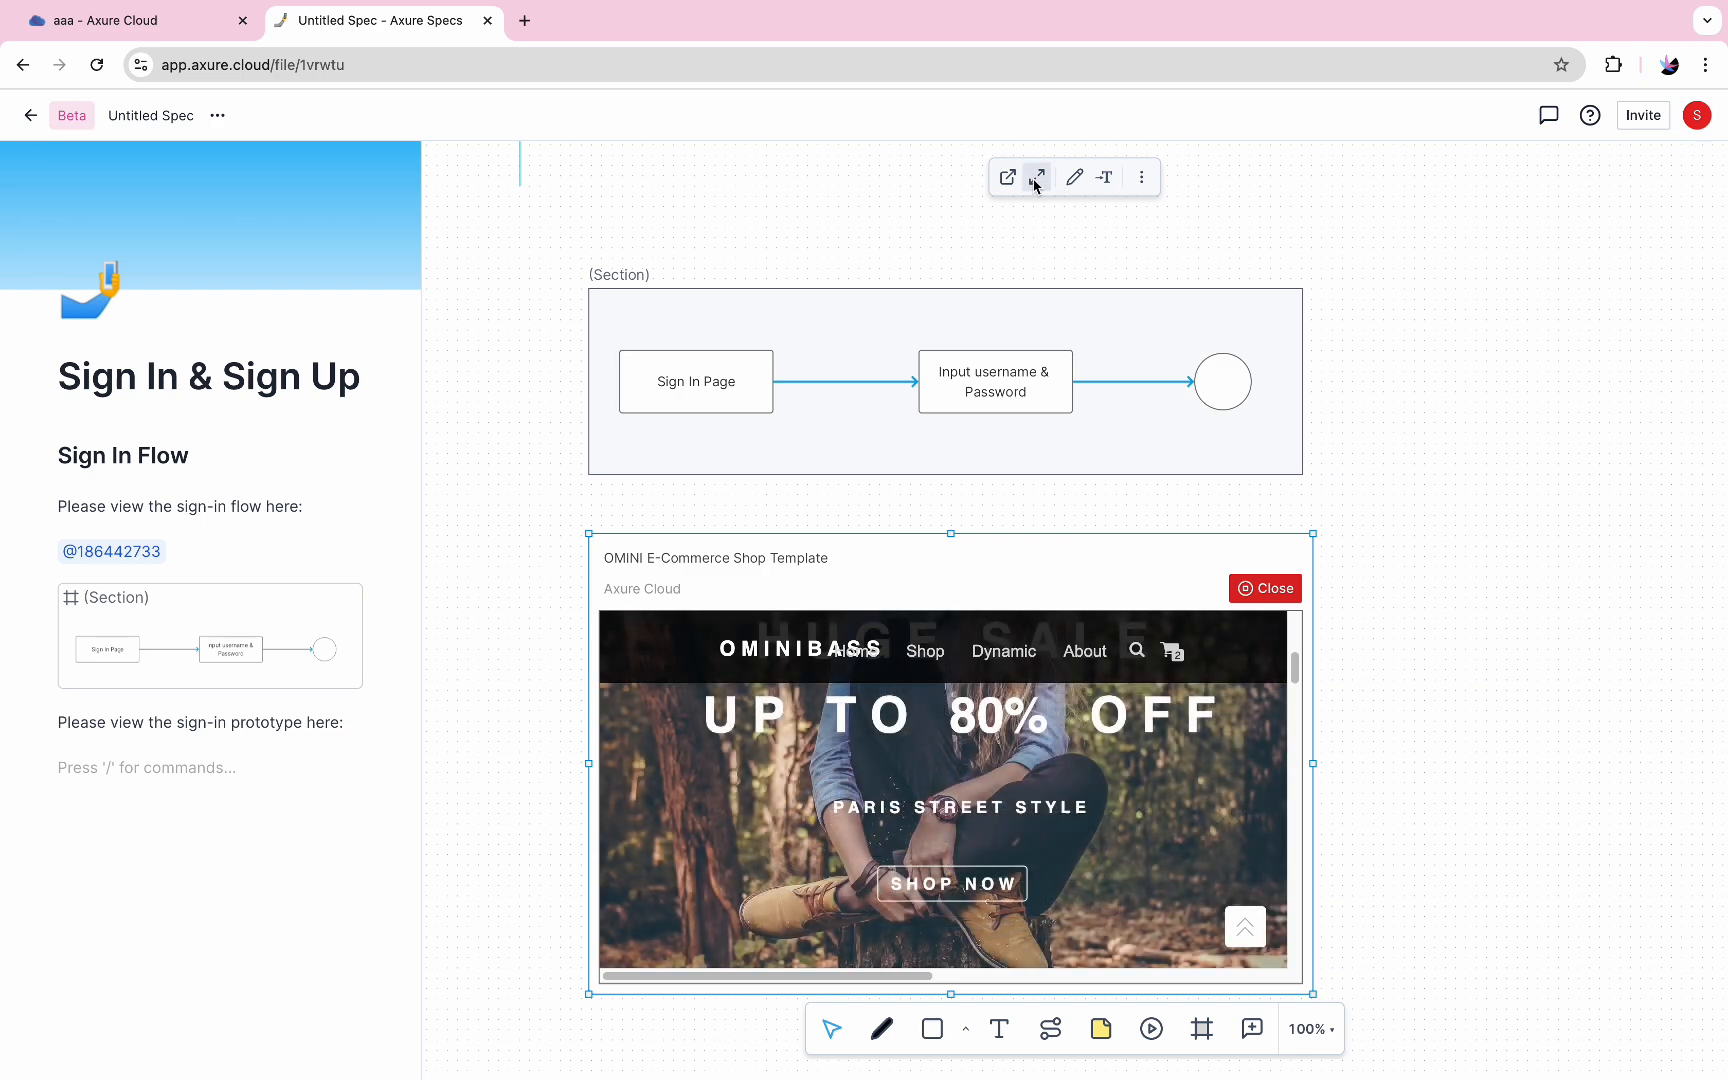
left_click(1142, 178)
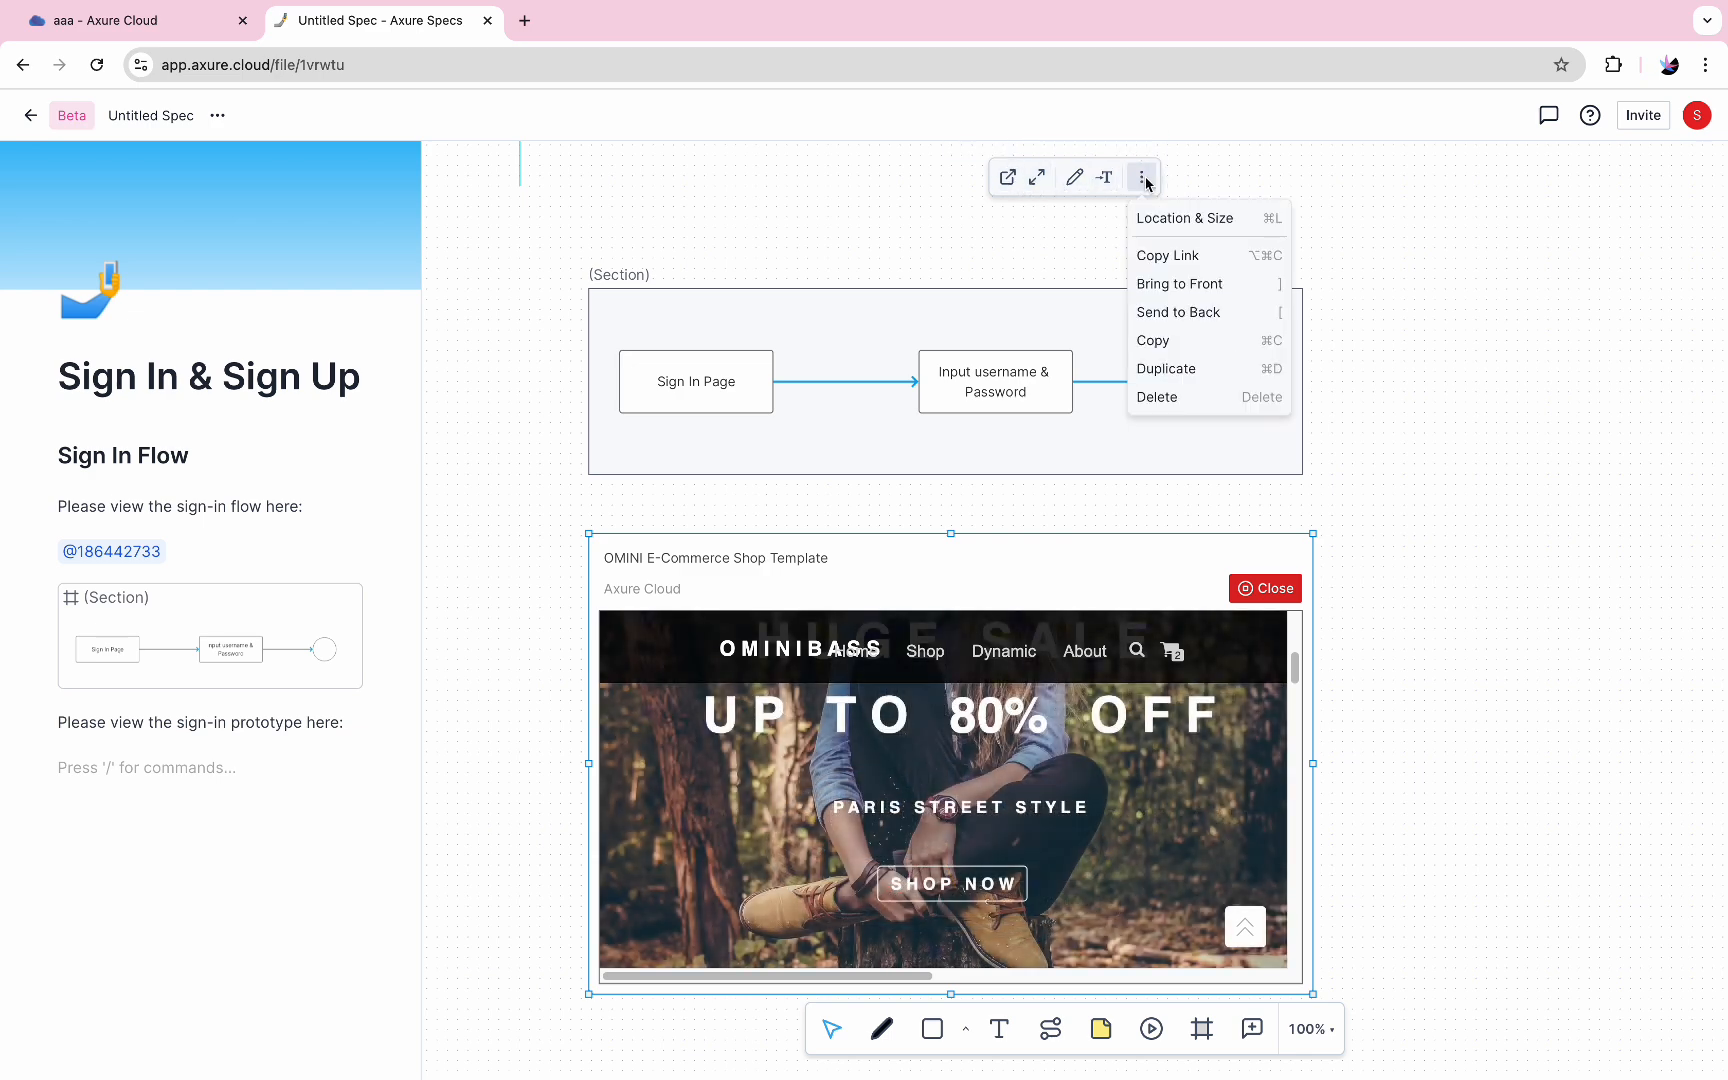
left_click(1167, 255)
left_click(239, 767)
key("ctrl+v")
Insert a divider in the document below the inline frame link
type("/")
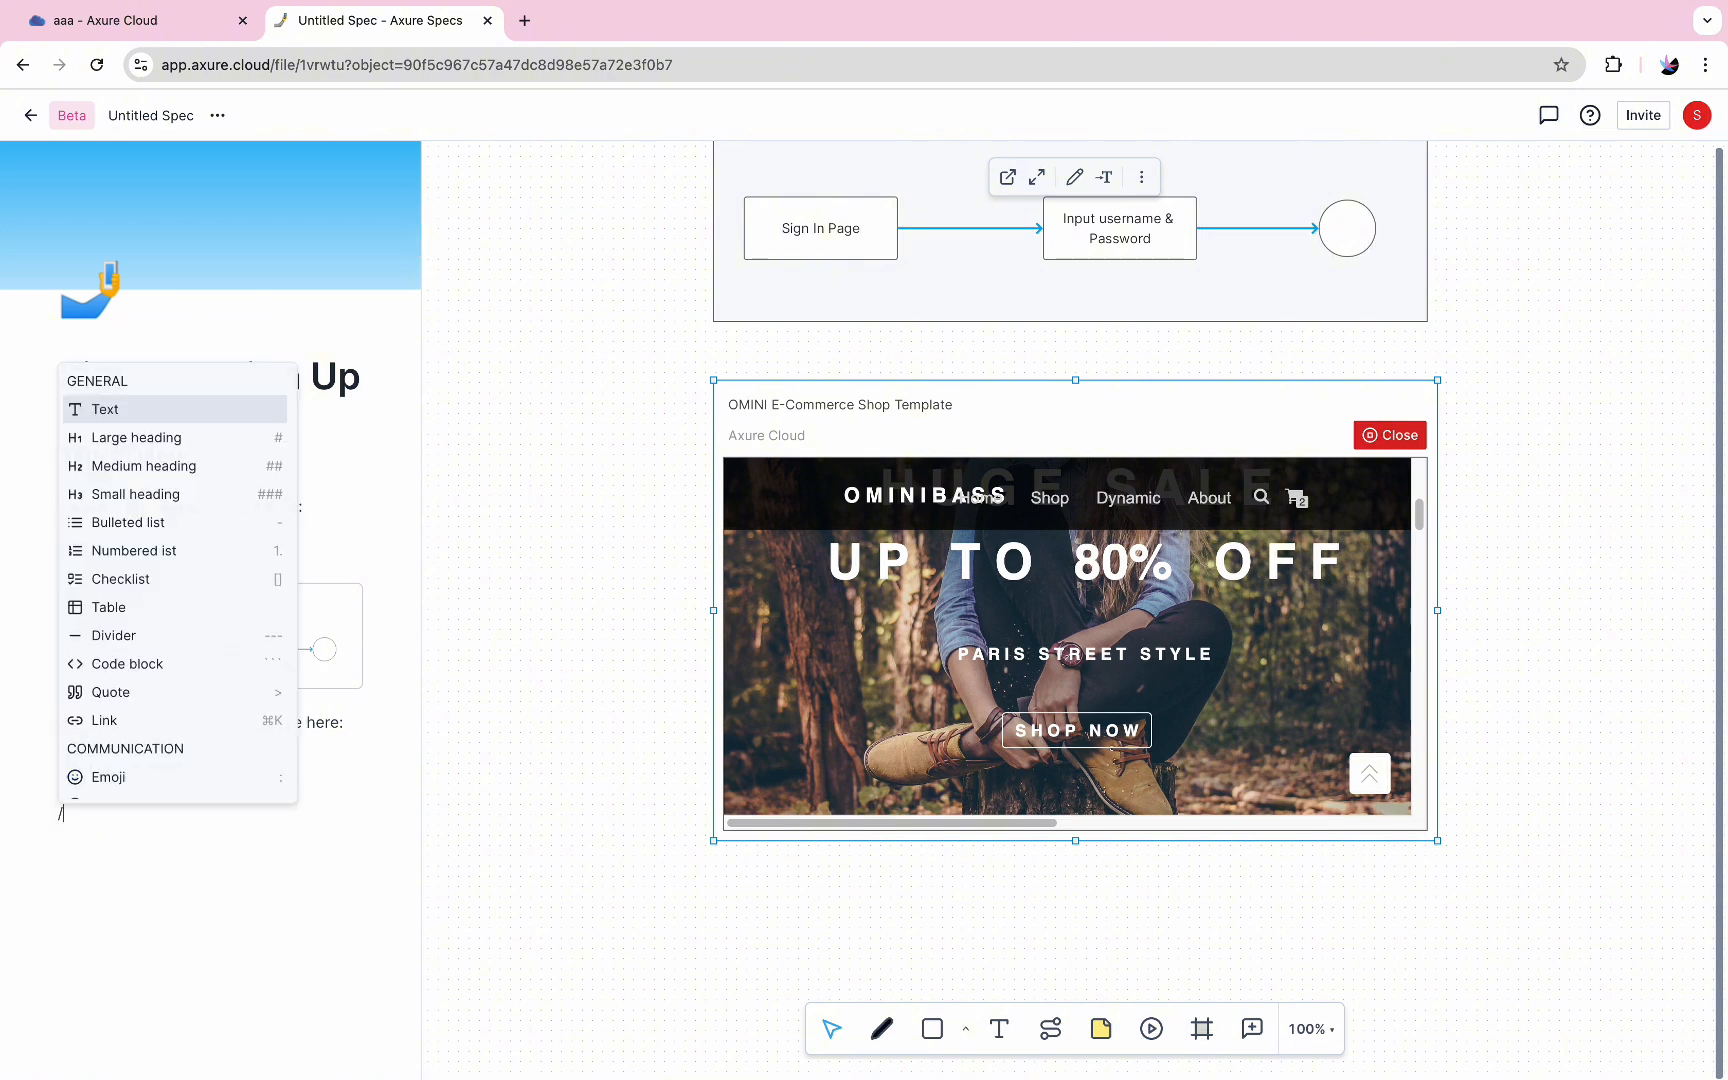
scroll(193, 729, "down", 4)
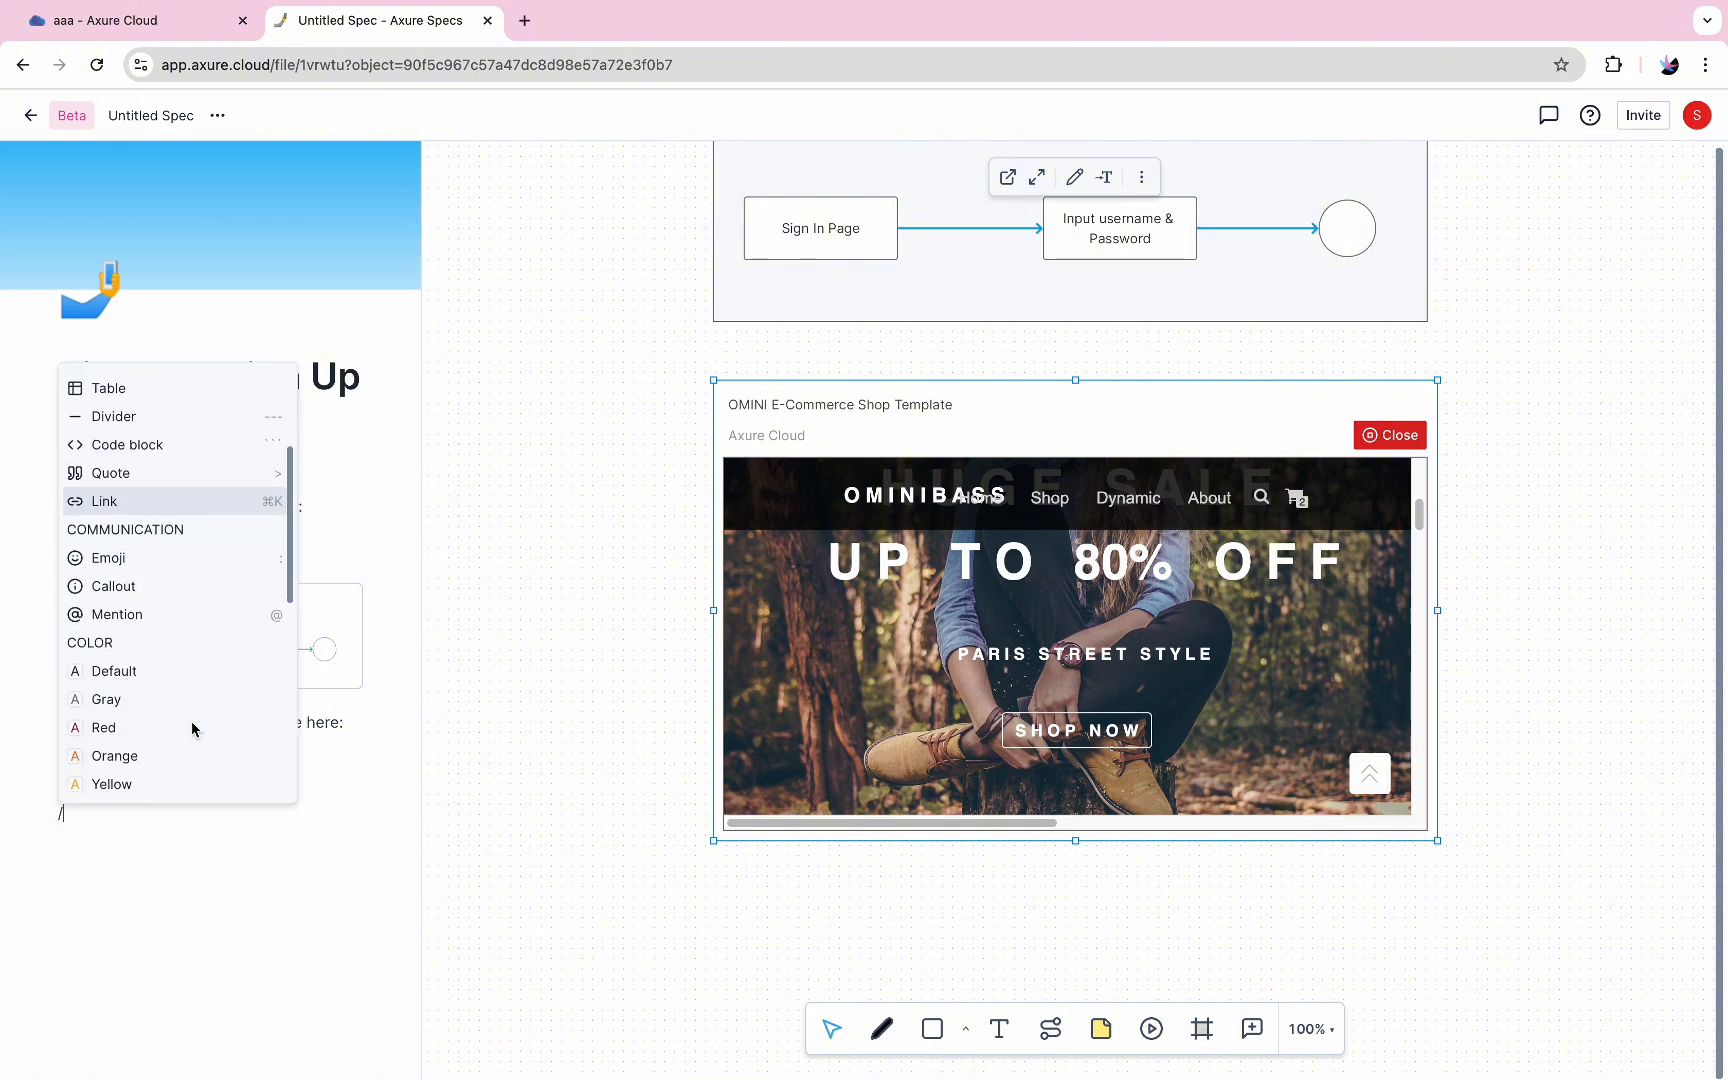
scroll(193, 700, "up", 4)
key("BackSpace")
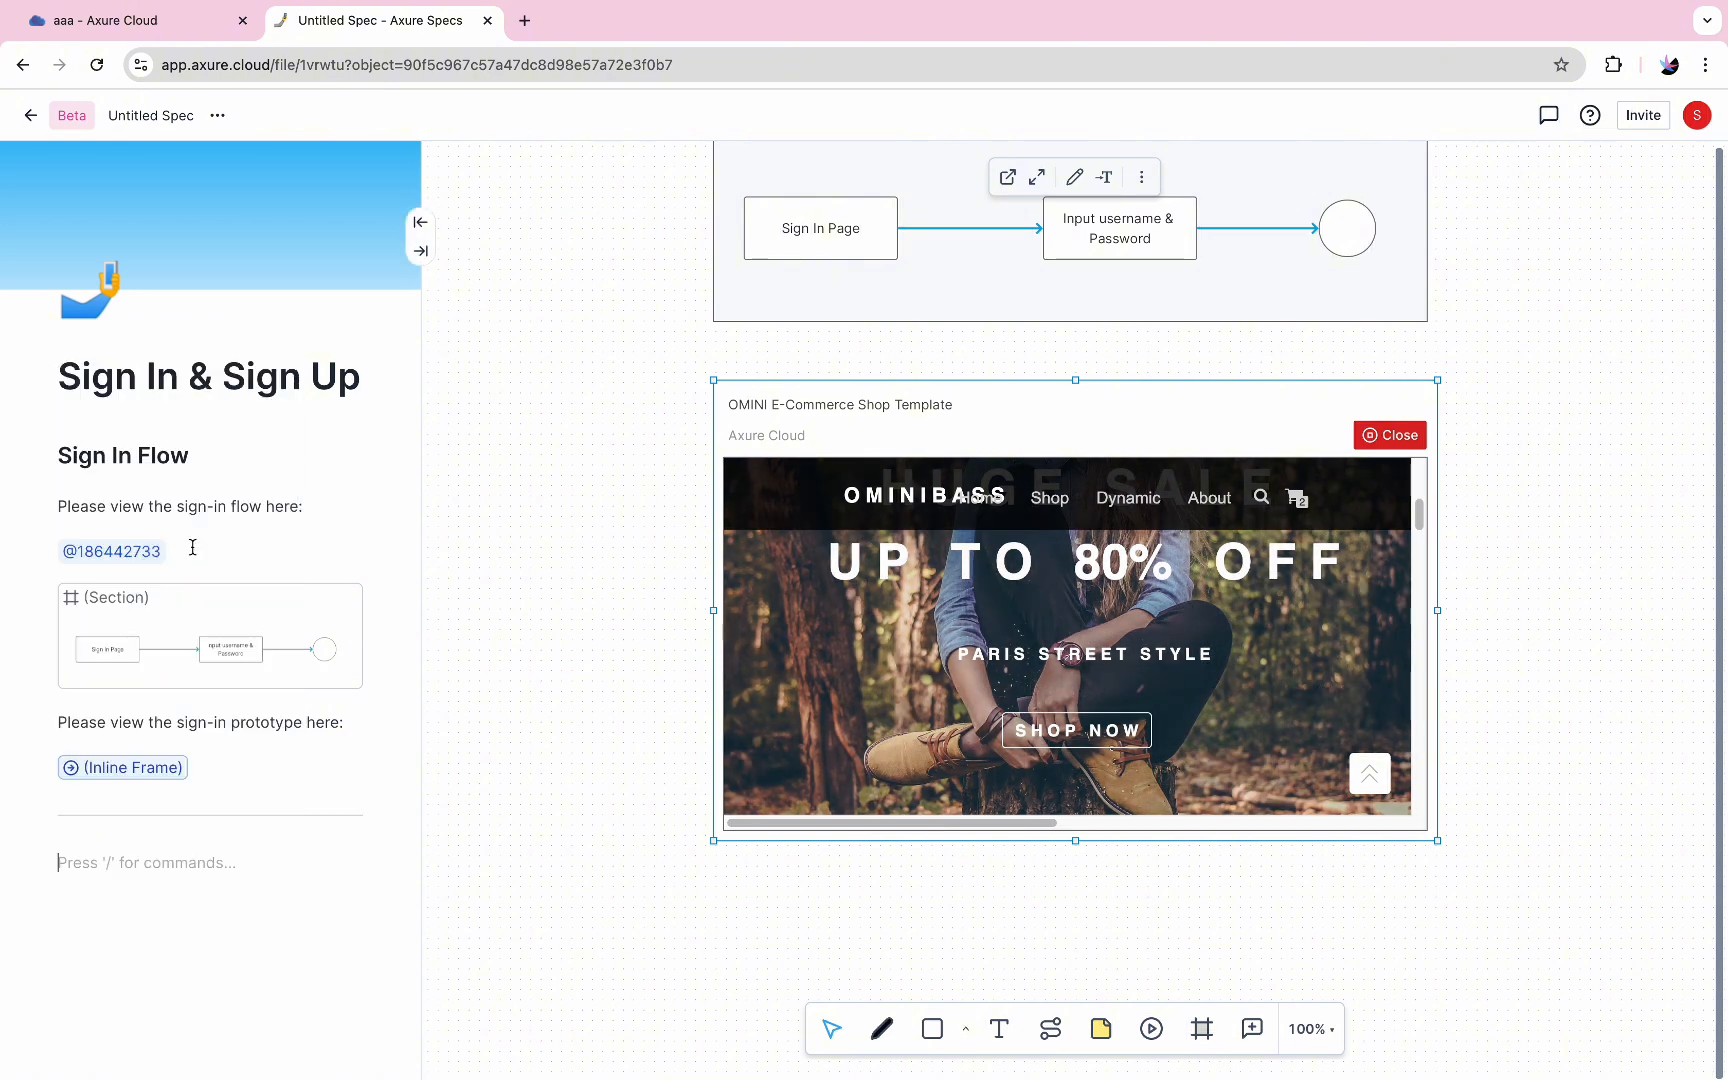
Open the prototype in the enlarged view, scroll through the shop page, and close the view
left_click(1037, 177)
scroll(716, 503, "down", 3)
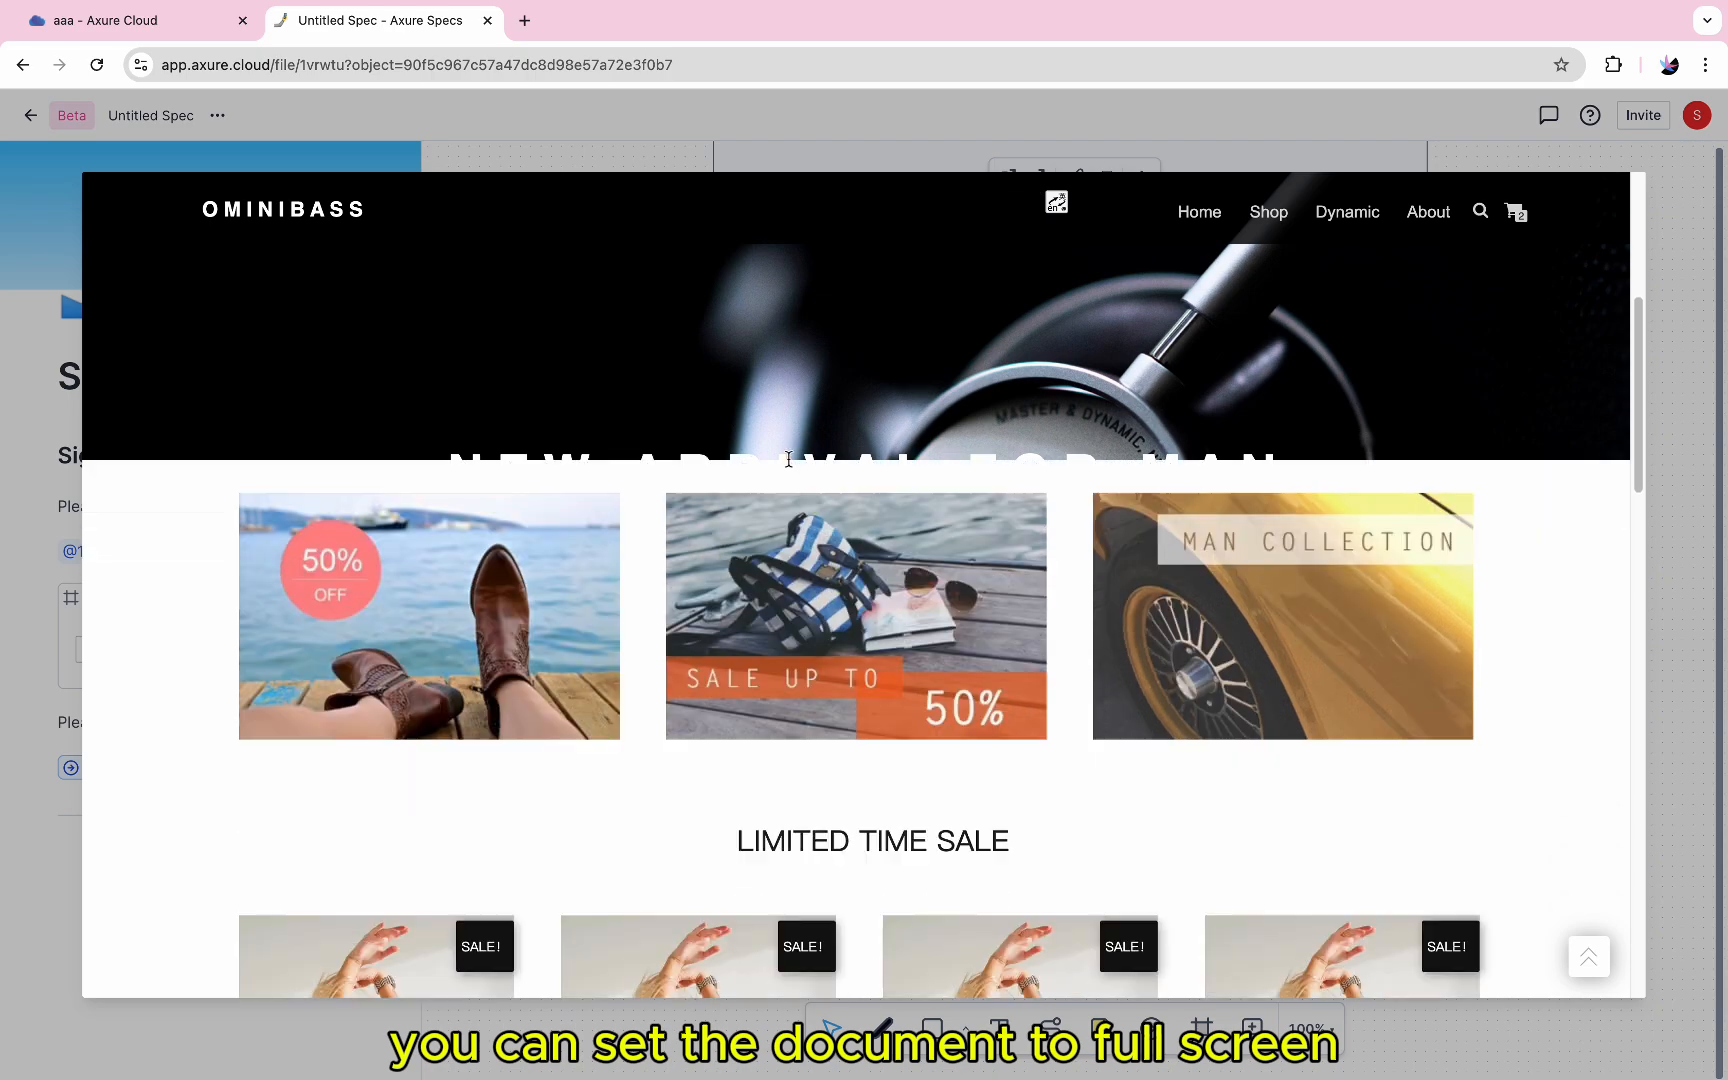
scroll(716, 495, "down", 10)
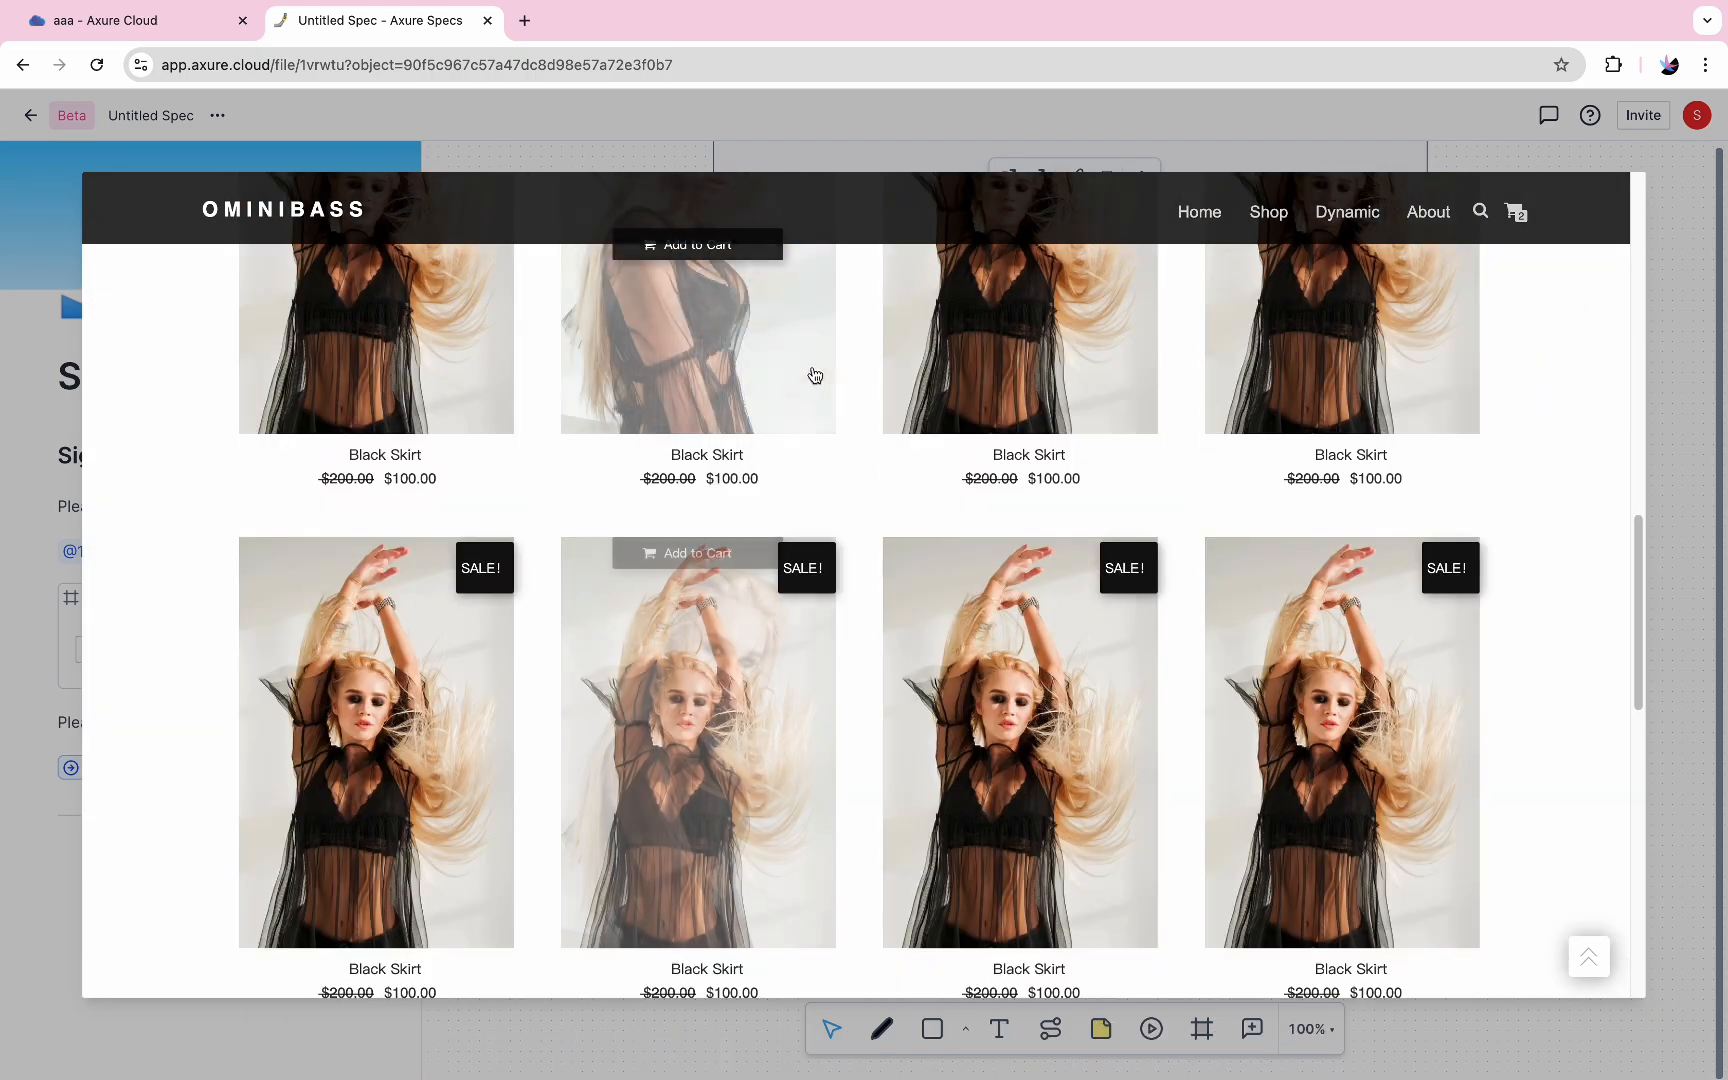
scroll(1300, 360, "down", 1)
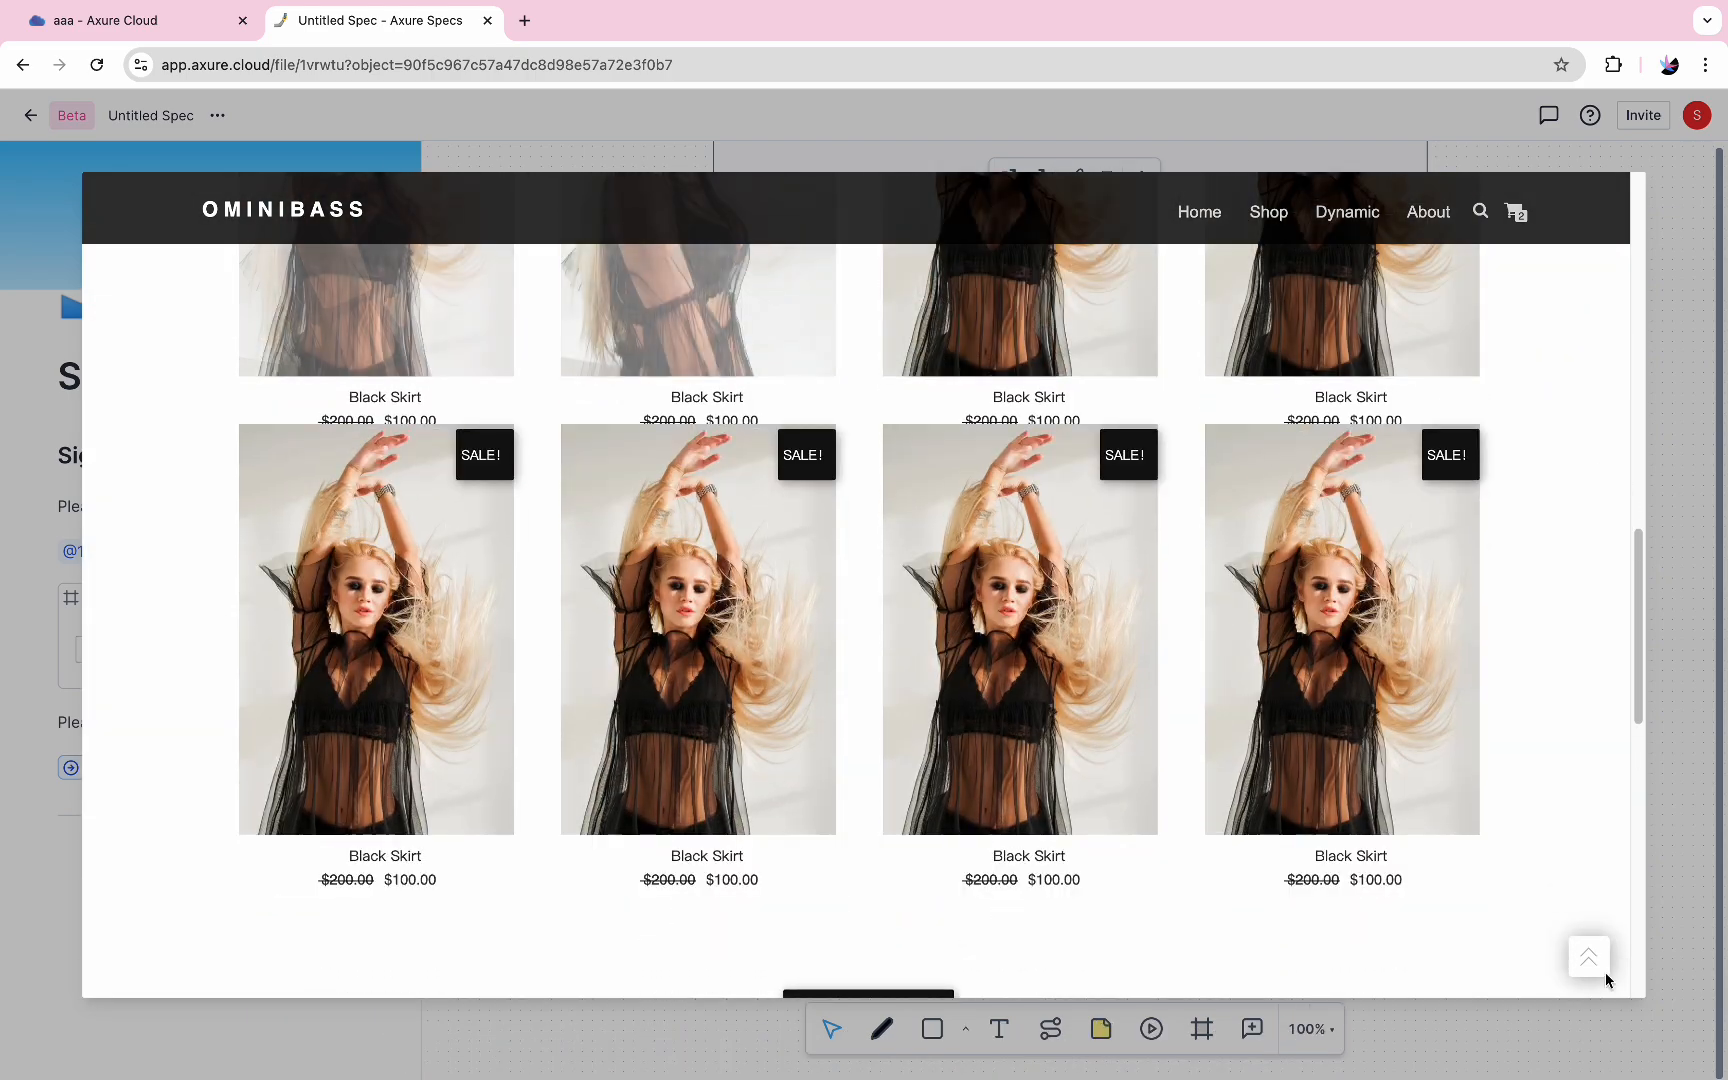
scroll(1622, 944, "up", 1)
left_click(1682, 889)
left_click(616, 696)
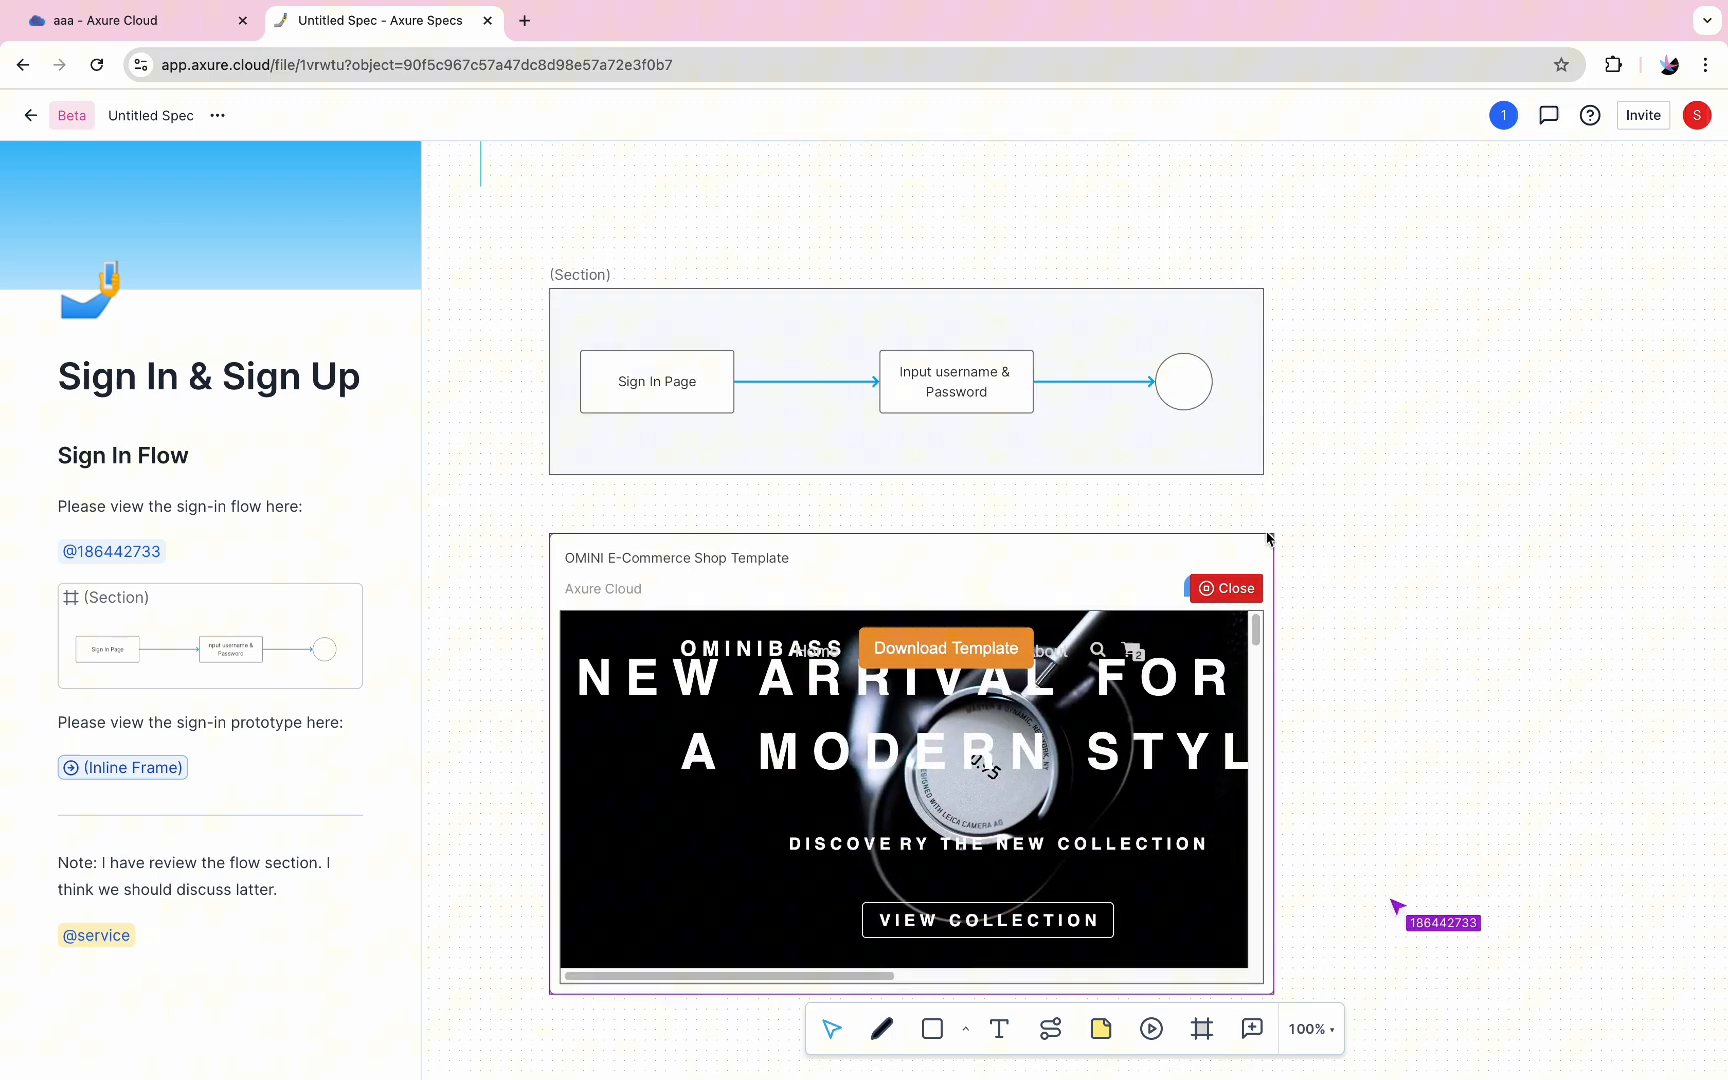
Reply "Thanks!" to the teammate's comment on the prototype and move the comment marker to the frame's upper-right corner
left_click(1195, 588)
left_click(1366, 731)
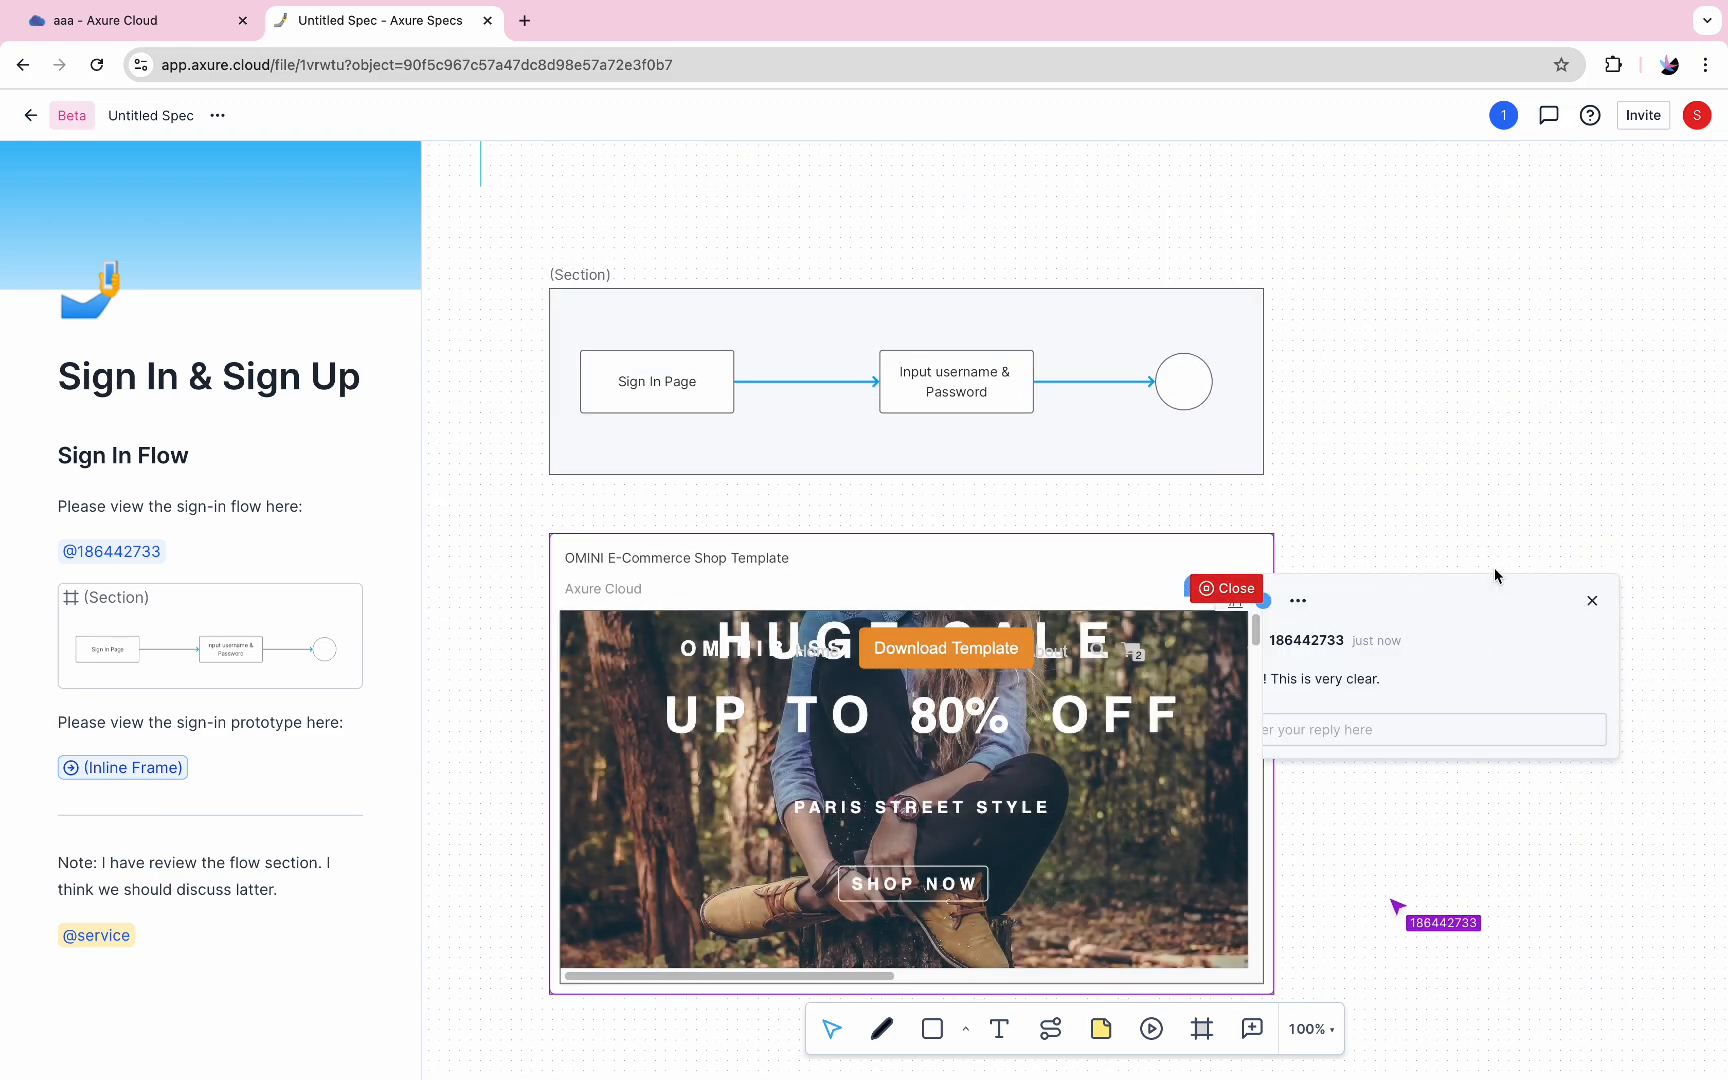
type("Thanks!")
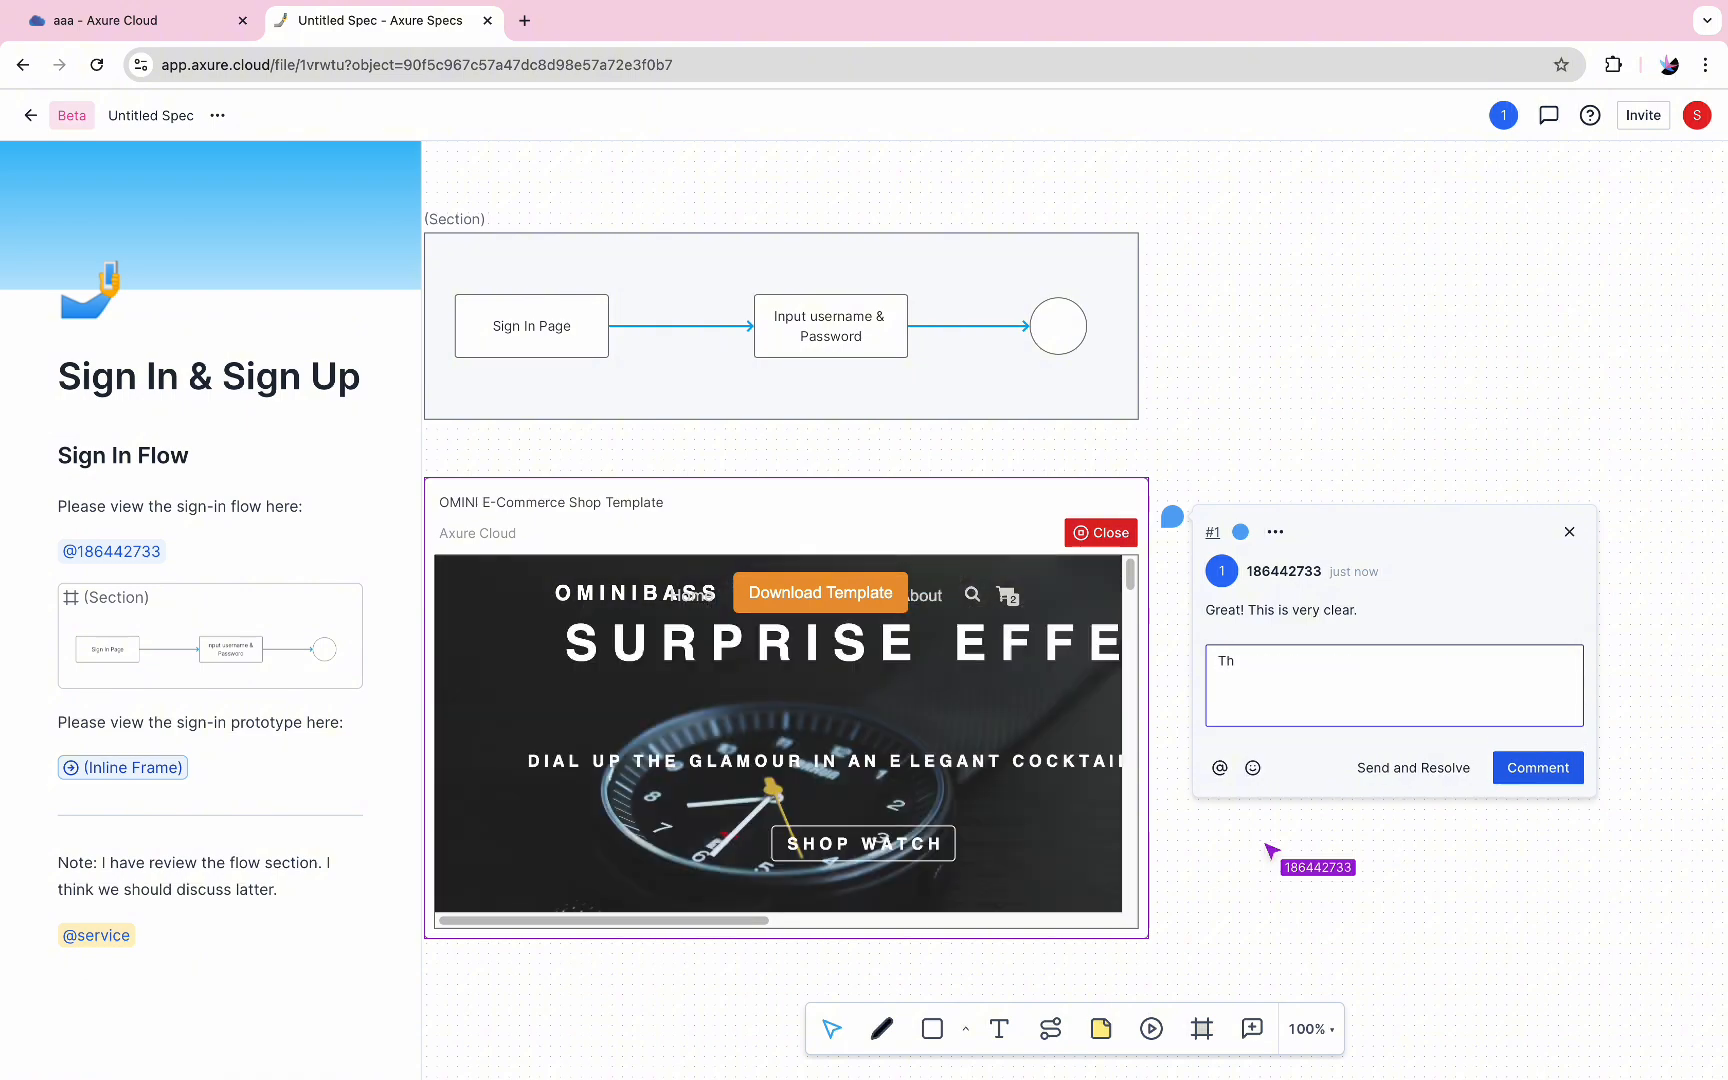
left_click(1538, 768)
left_click_drag(1172, 516, 1147, 497)
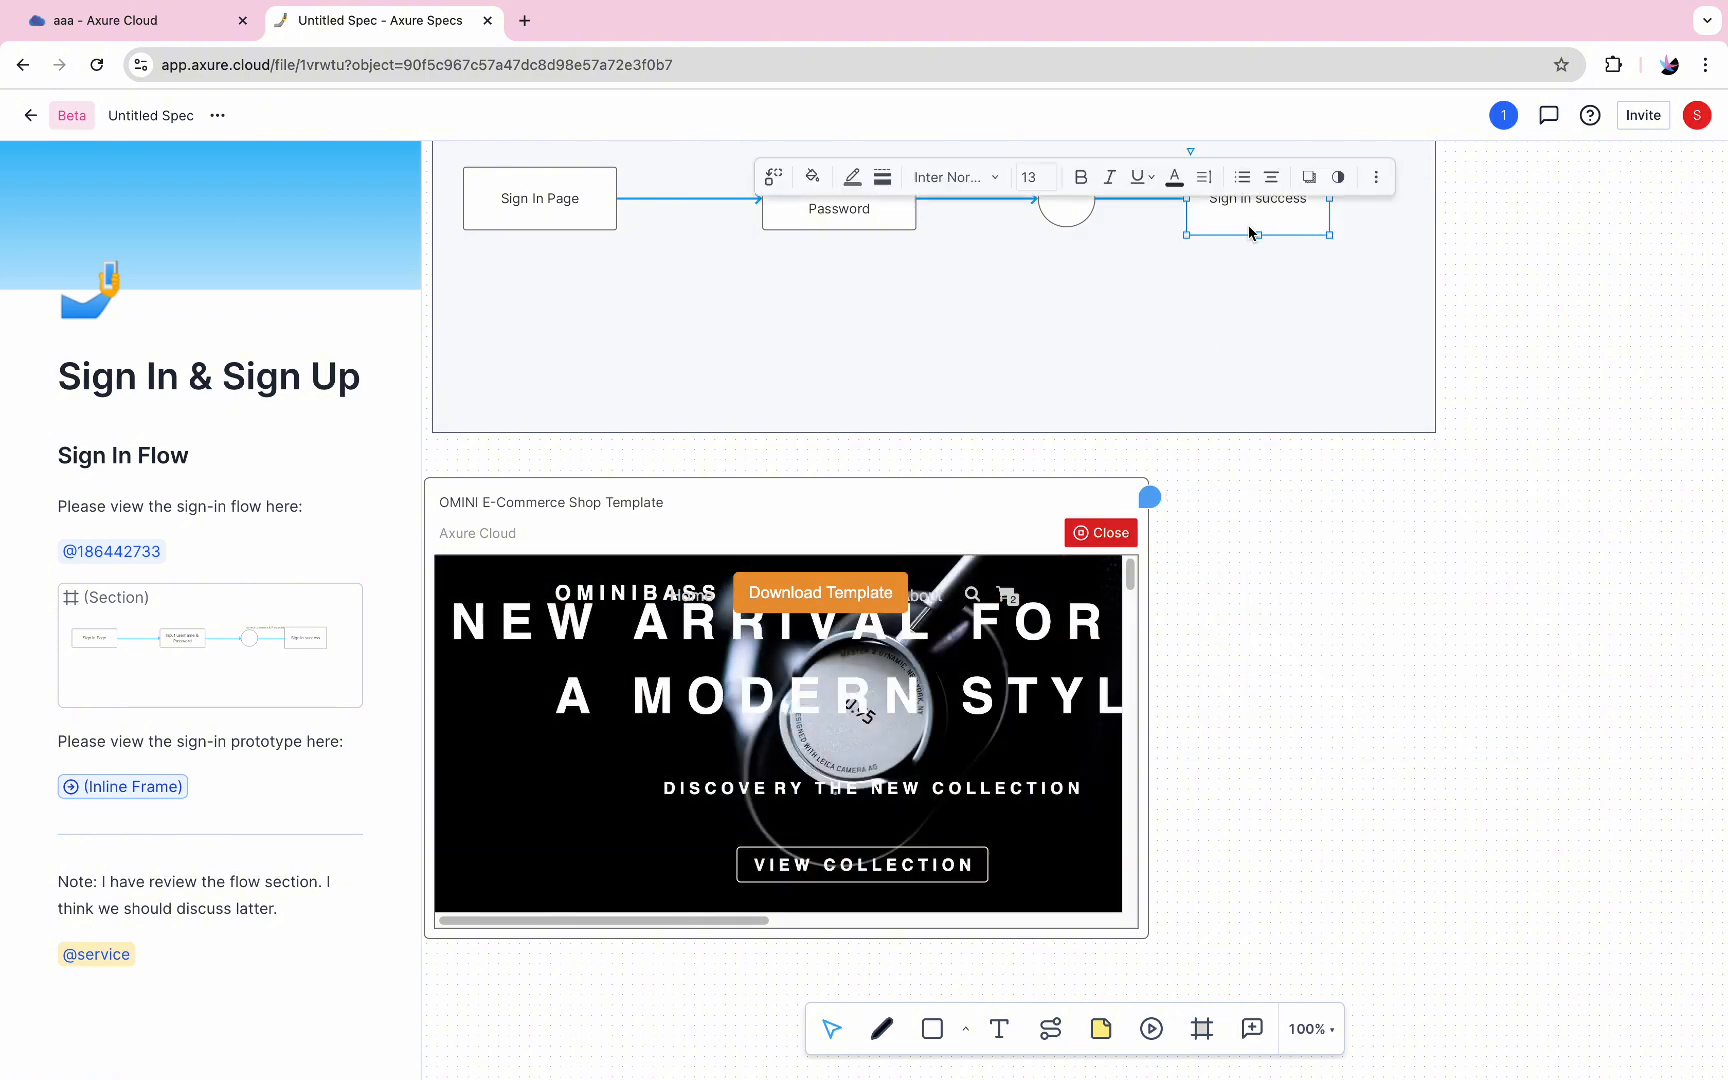
Go to the flow chart section from its preview in the document
left_click(270, 648)
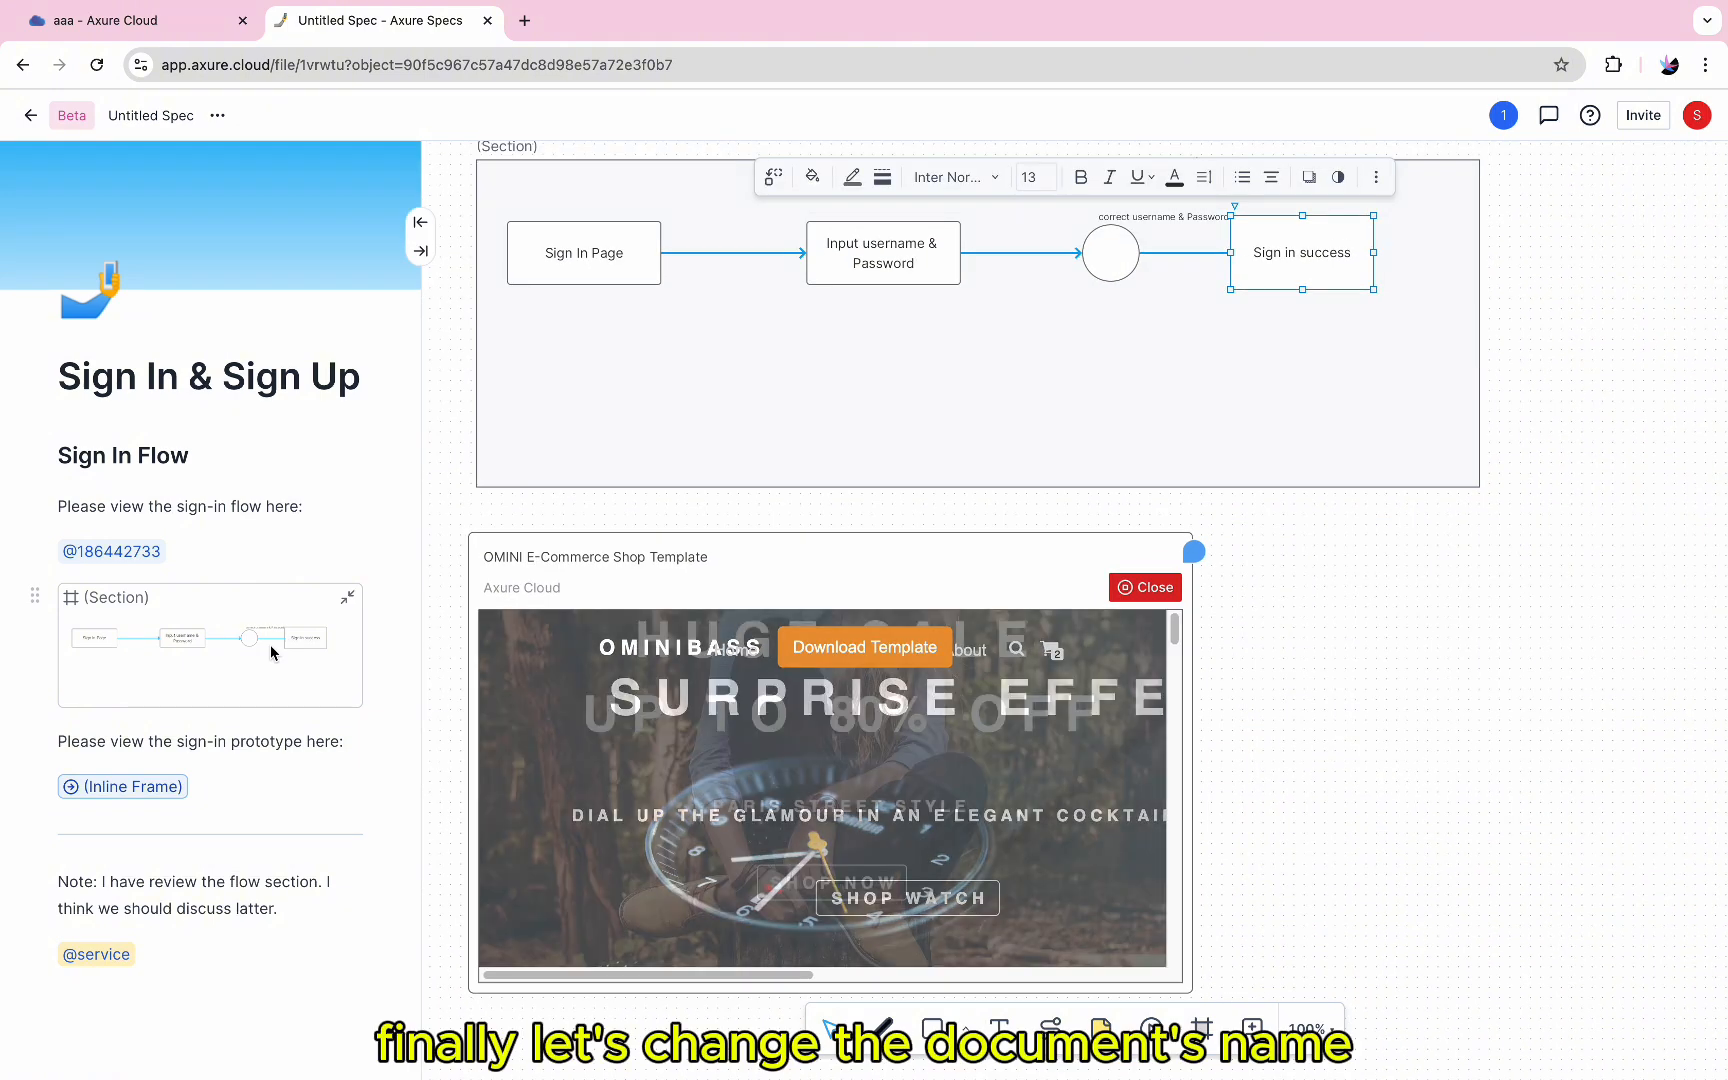